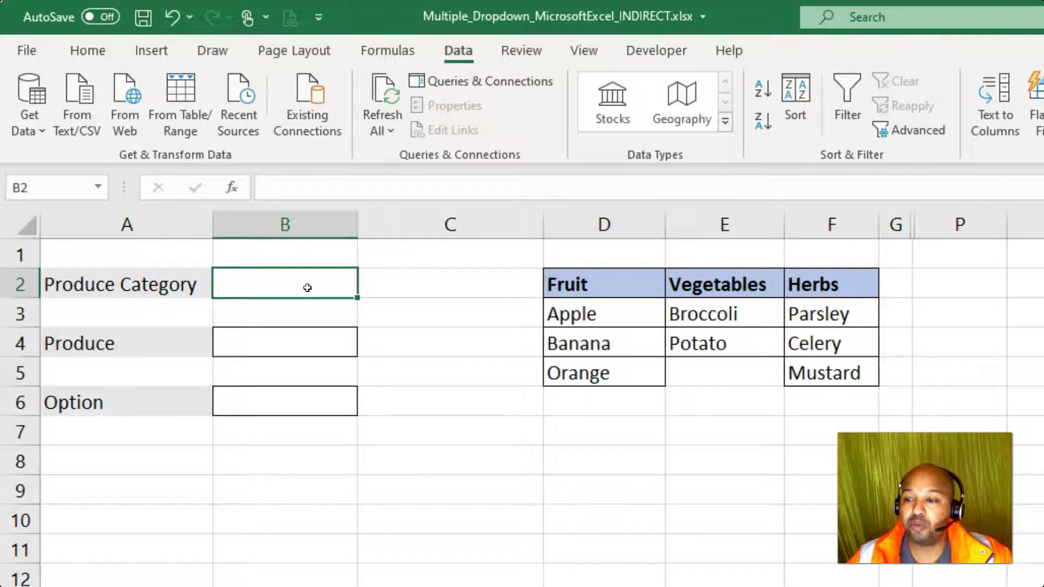
left_click(323, 342)
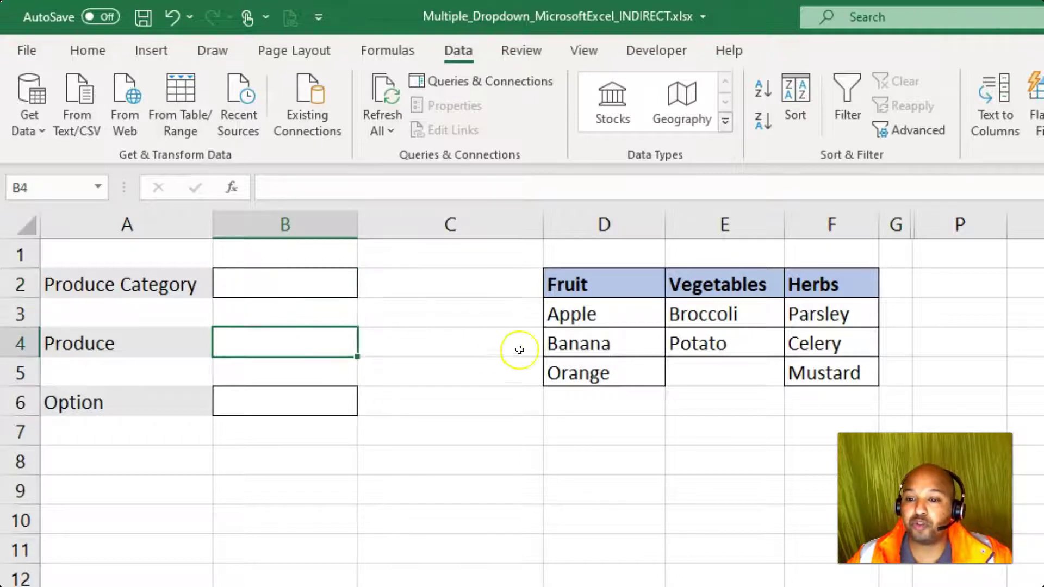
left_click_drag(582, 310, 591, 380)
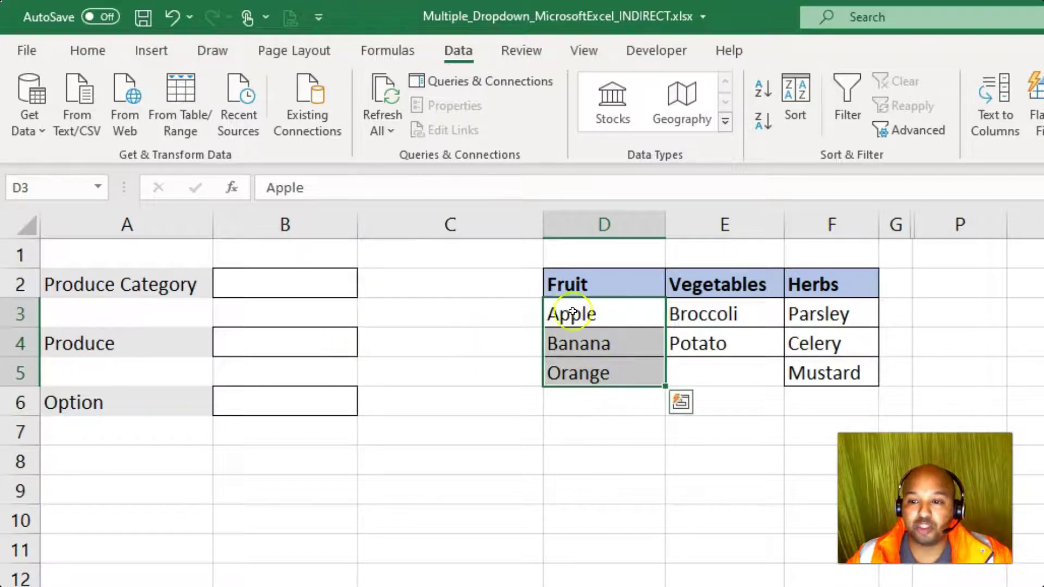
left_click(611, 308)
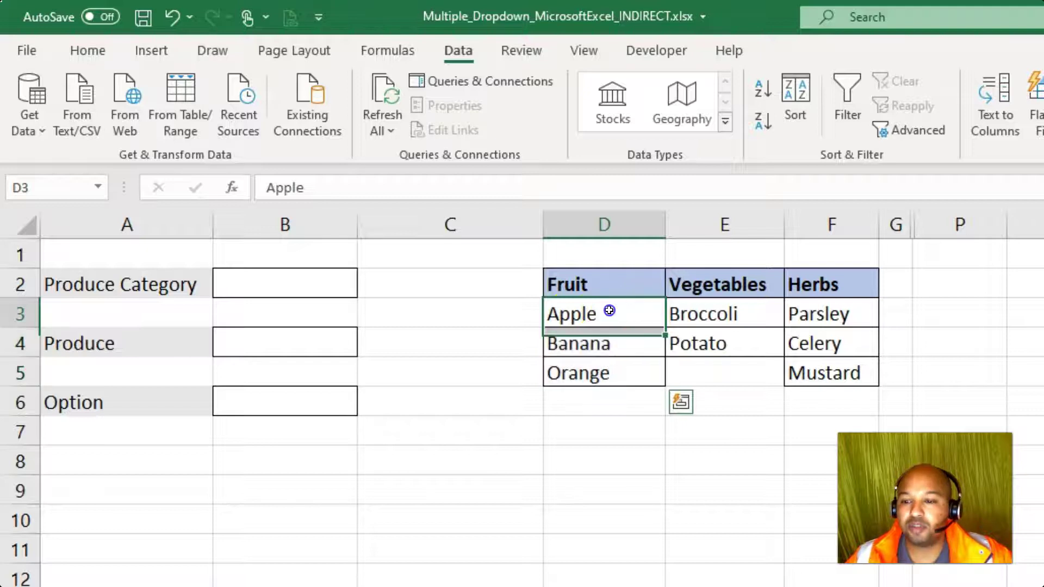
left_click(342, 333)
left_click(306, 404)
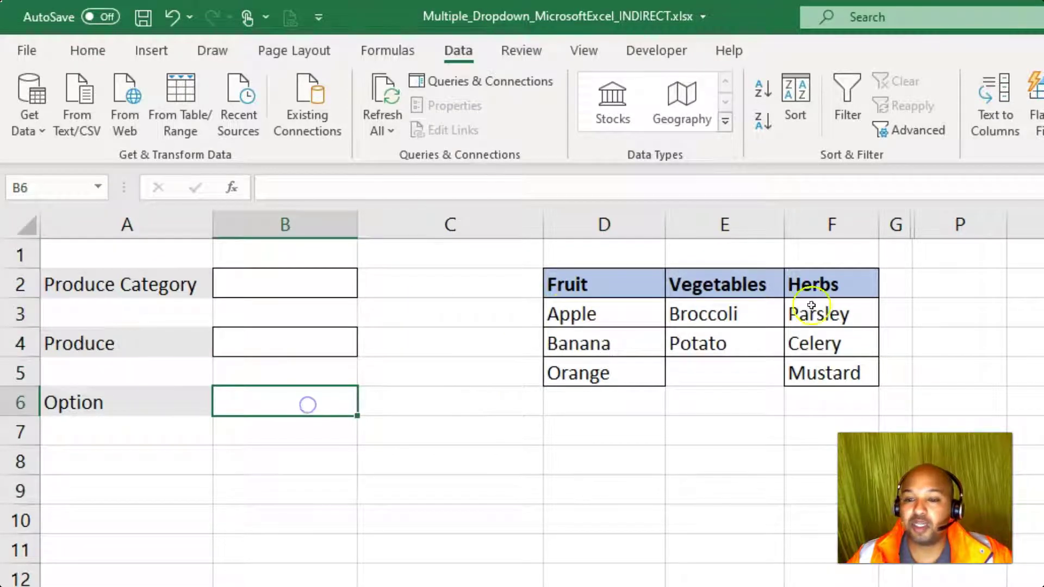
- Unhide the columns between G and P that hold the option lists for each produce item
left_click(925, 223)
left_click_drag(925, 223, 900, 223)
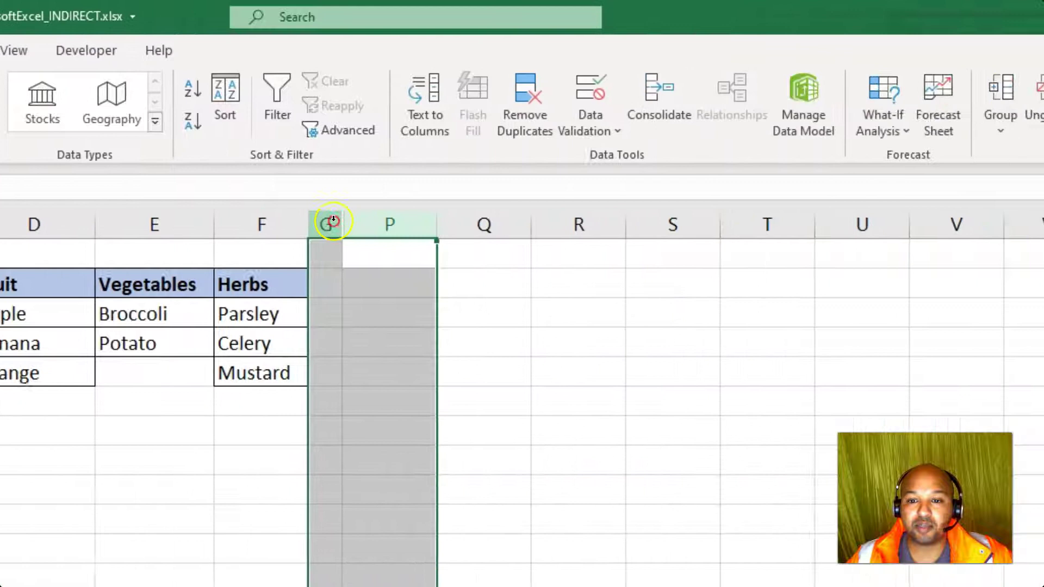
right_click(904, 223)
left_click(258, 565)
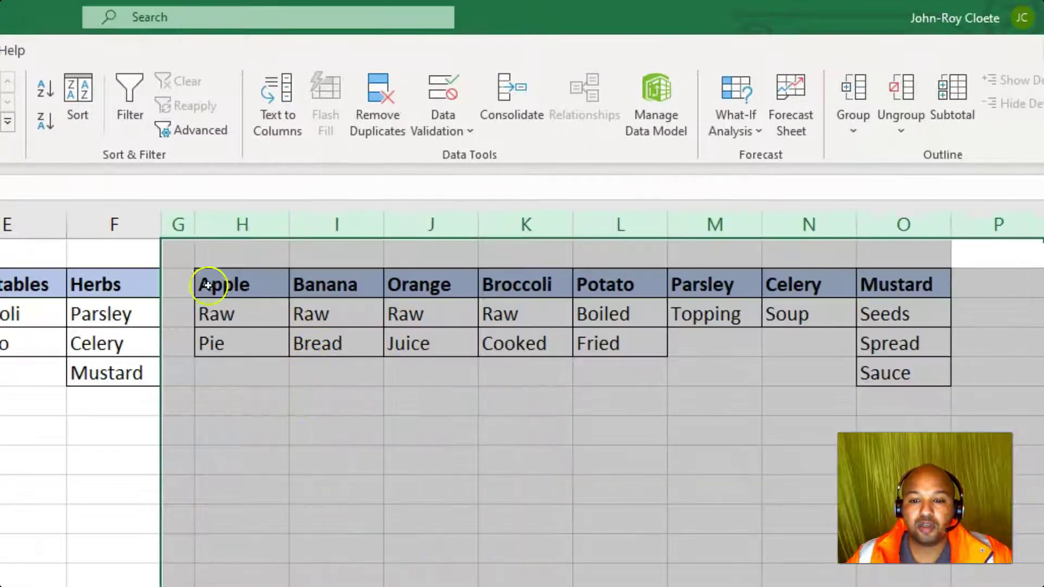
left_click(240, 316)
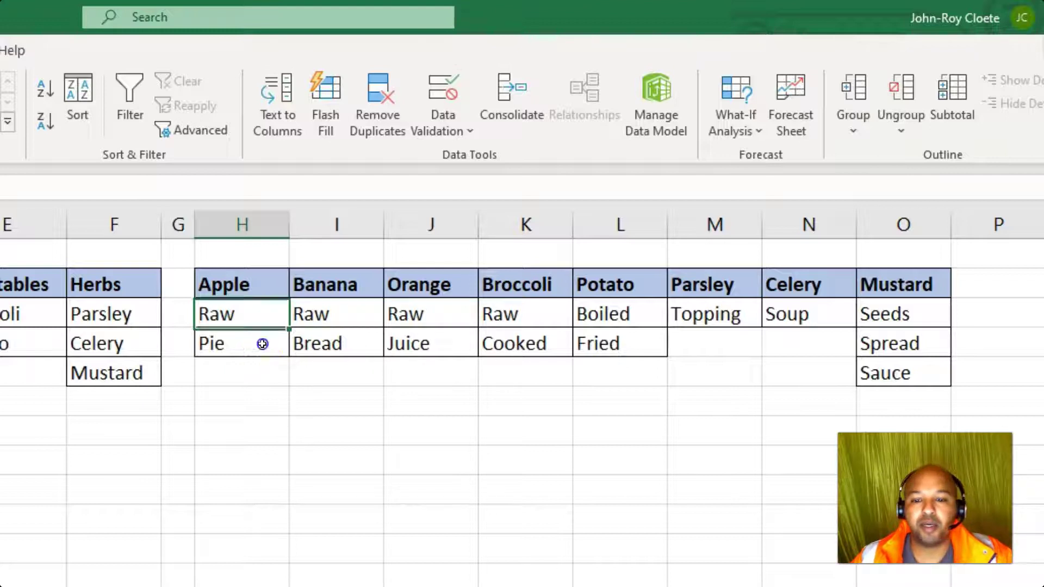
left_click(359, 315)
left_click(350, 348)
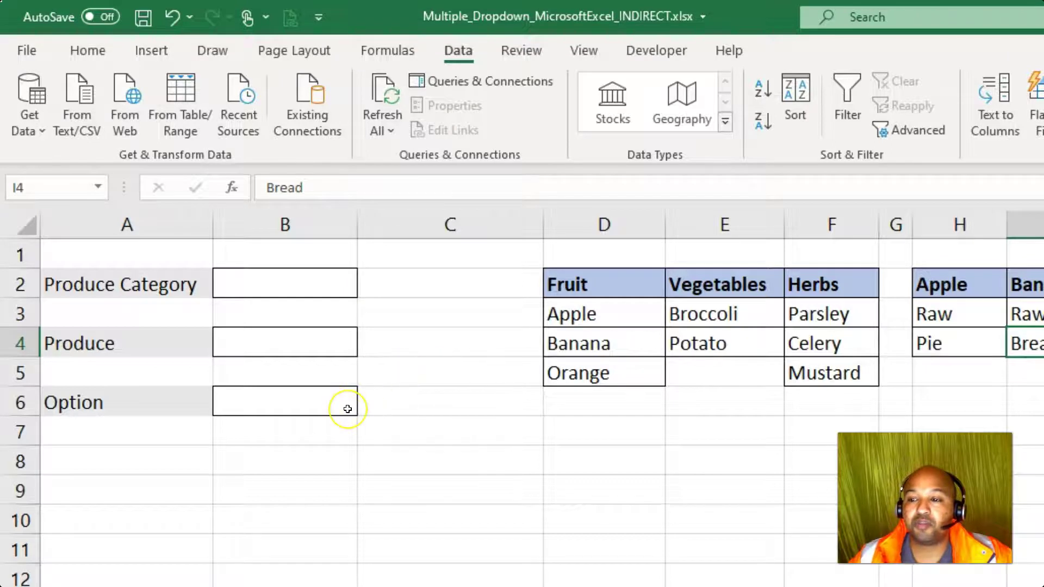
left_click_drag(625, 285, 650, 368)
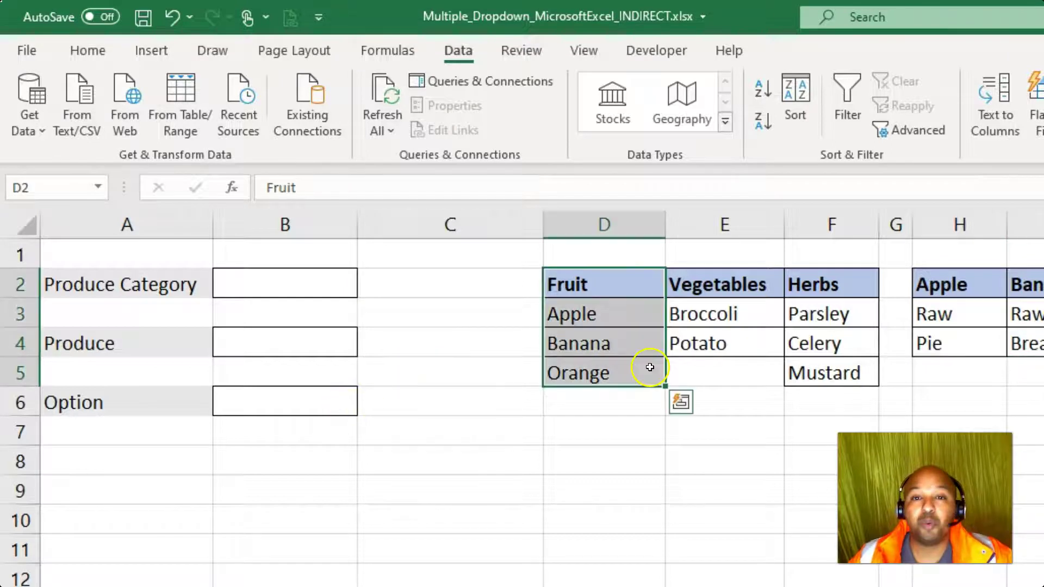
left_click_drag(623, 284, 630, 370)
left_click_drag(733, 282, 734, 333)
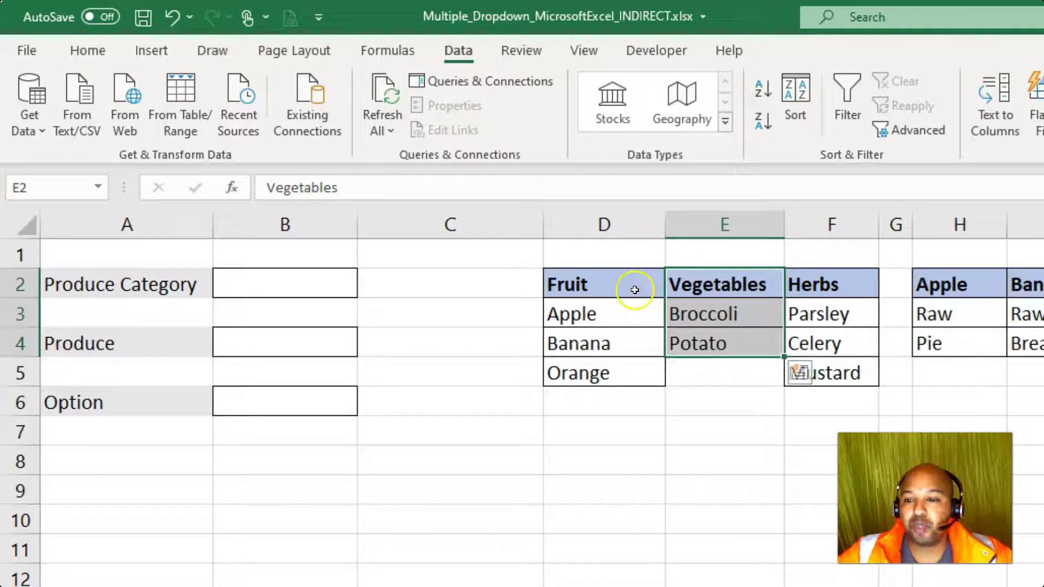
- Convert the Fruit list in D2:D5 into a table with headers and name the table Fruit
left_click_drag(634, 283, 613, 370)
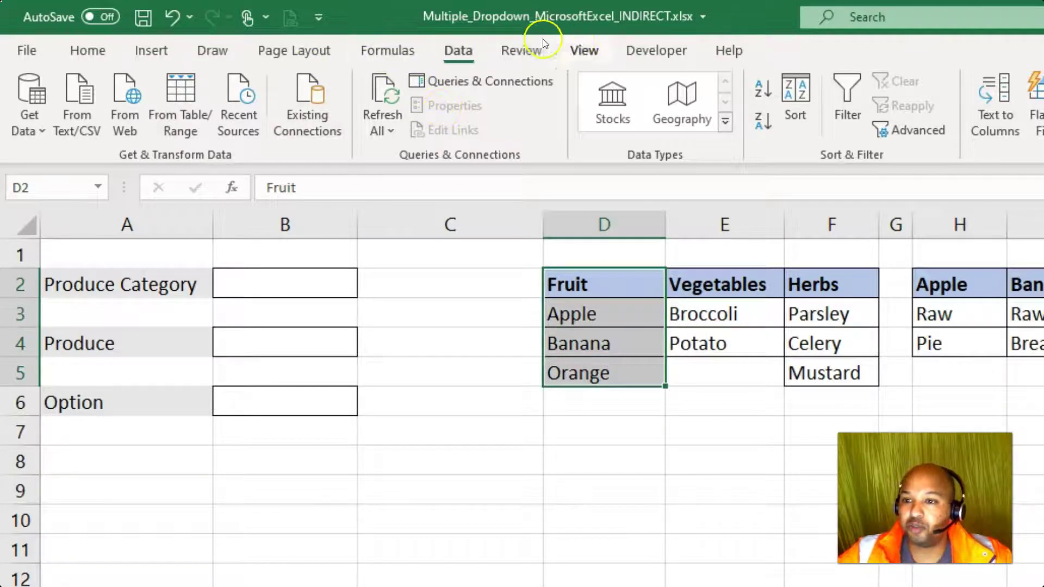
left_click(156, 50)
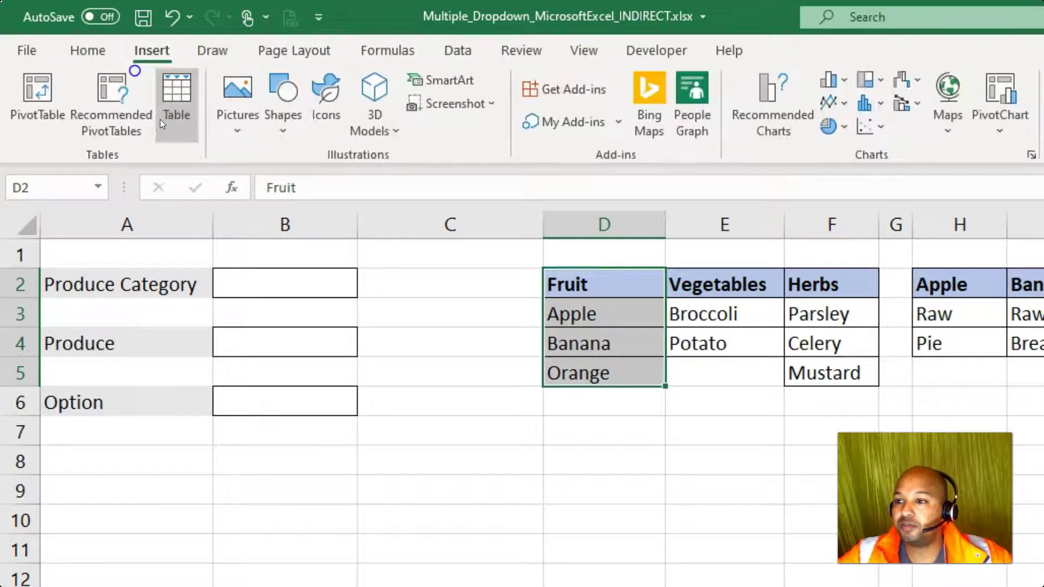
left_click(185, 97)
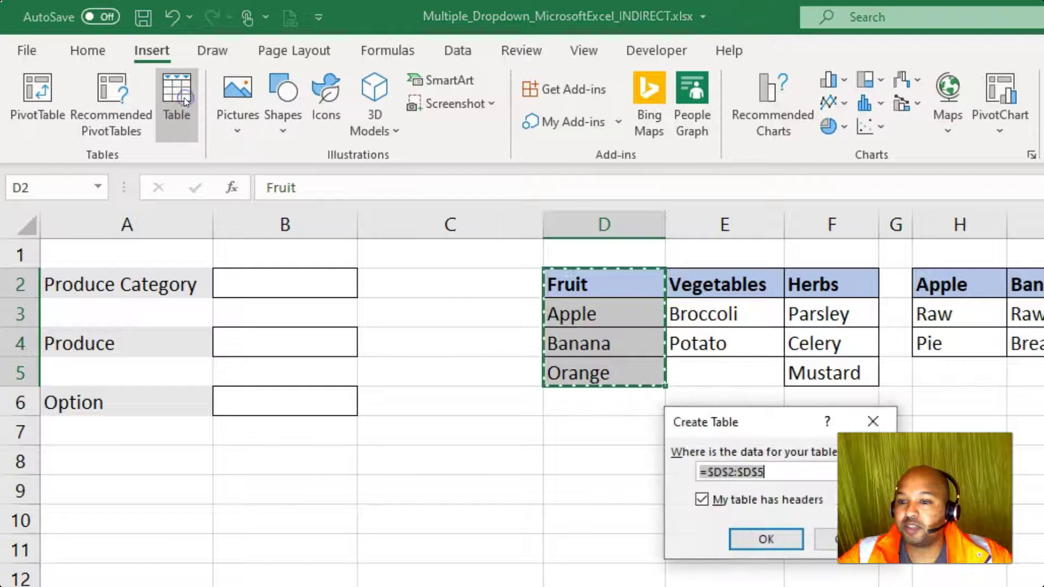
left_click(767, 540)
left_click(58, 103)
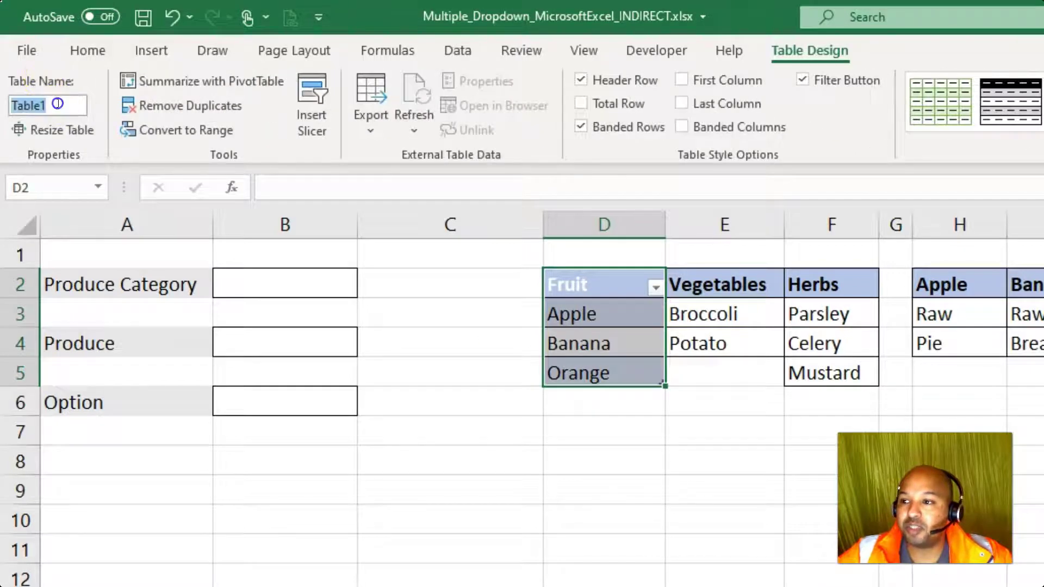
type("Fruit")
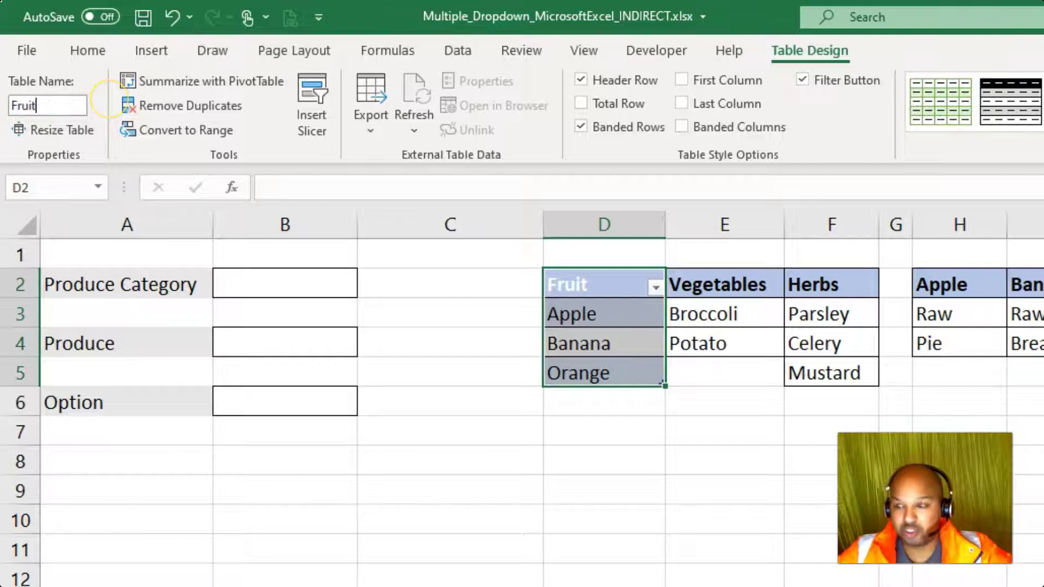
- Convert the Vegetables list in E2:E4 into a table with headers and name the table Vegetables
left_click_drag(718, 284, 710, 342)
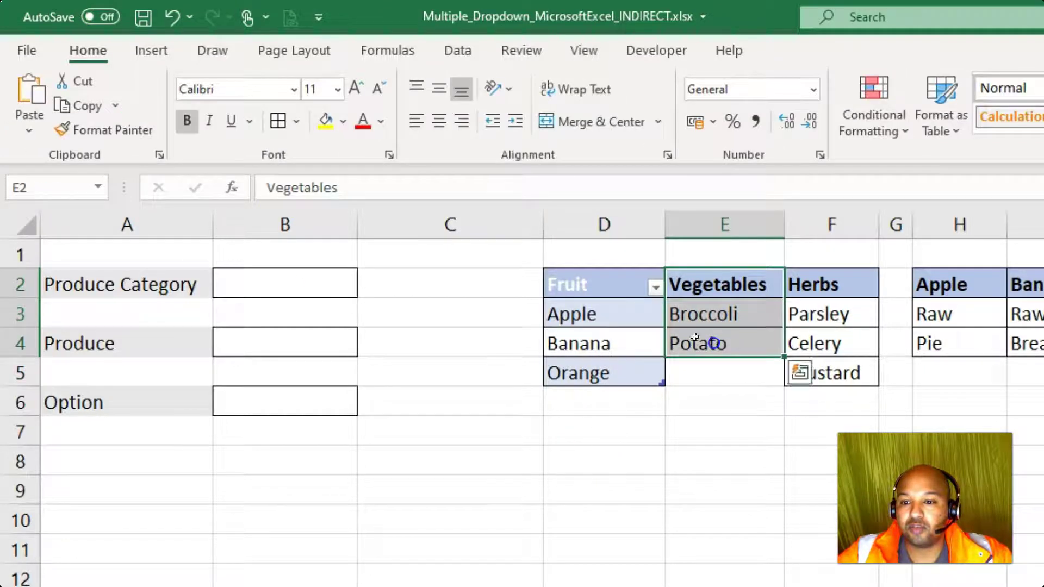
left_click(147, 50)
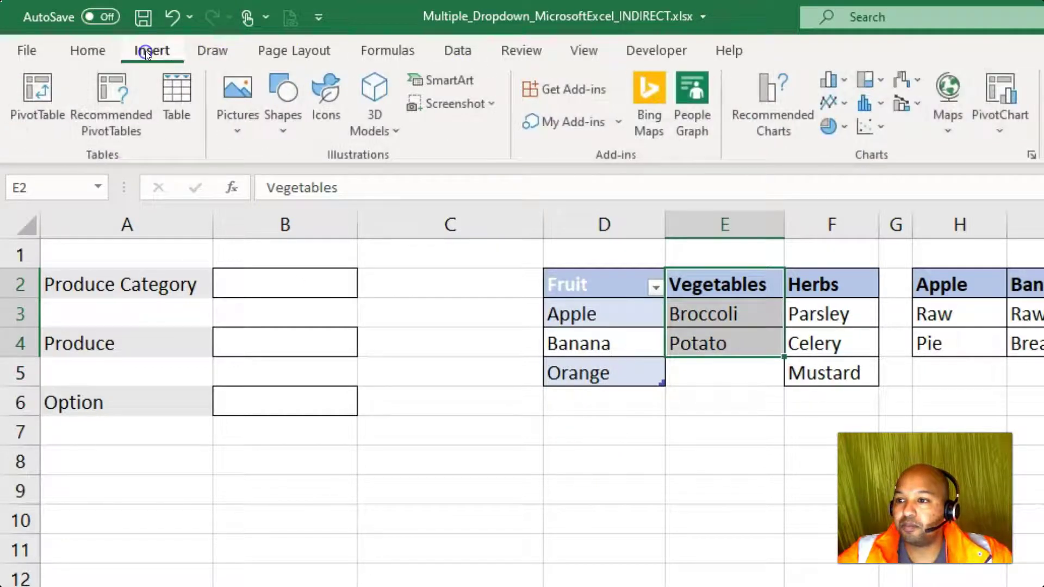
left_click(176, 91)
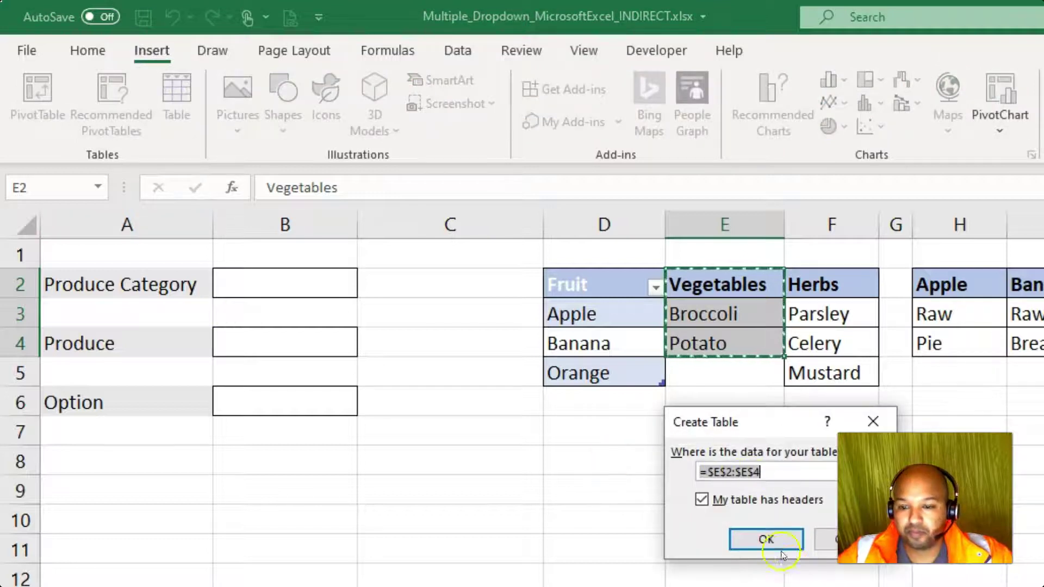
left_click(766, 539)
left_click(12, 107)
left_click_drag(12, 106, 58, 104)
type("Vegetable")
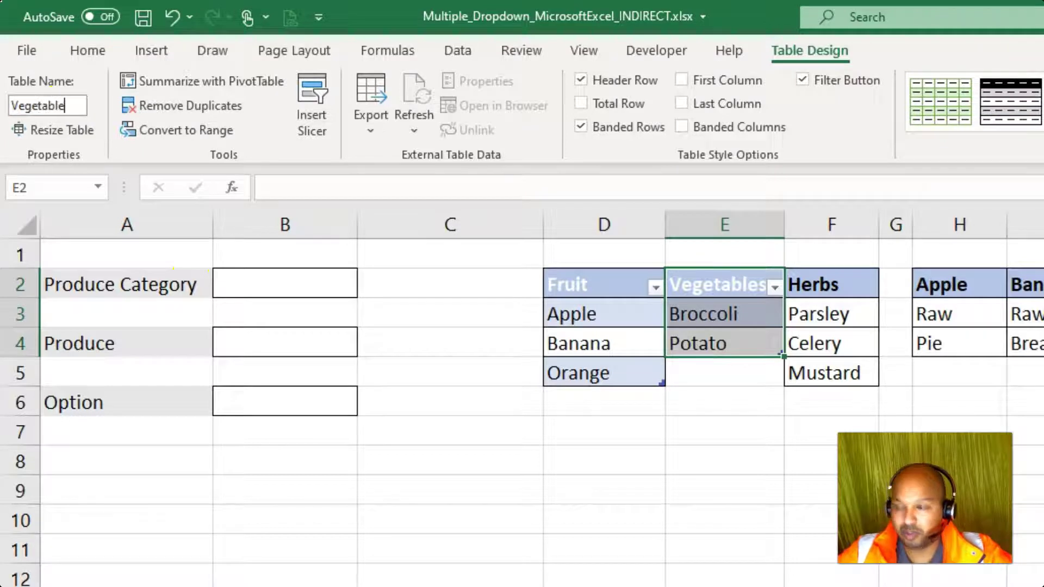
left_click(774, 462)
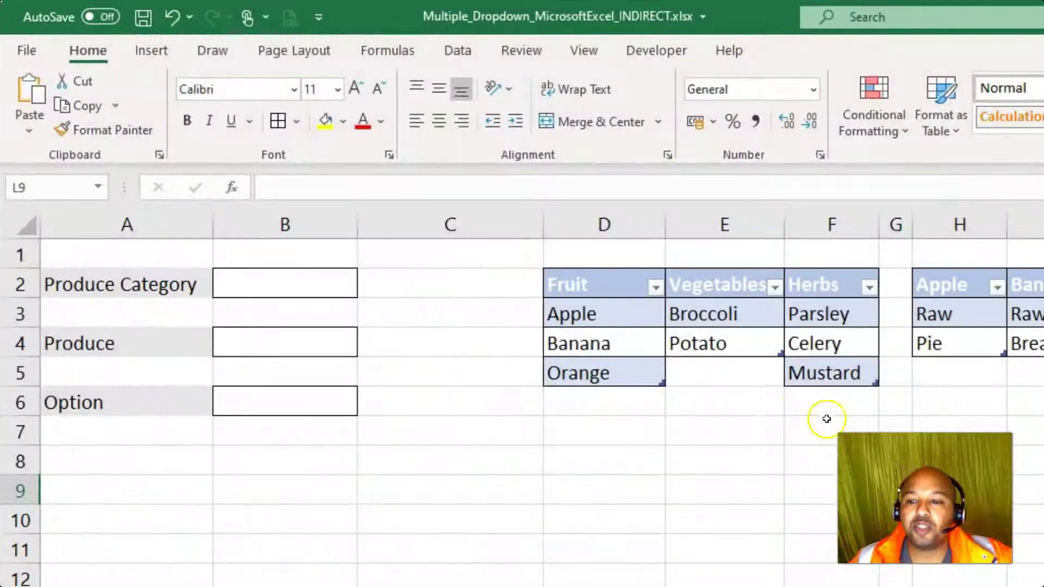
- Check the table names of the three category tables and the produce option tables from Apple to Mustard against their headers
left_click_drag(615, 292, 625, 366)
left_click(752, 283)
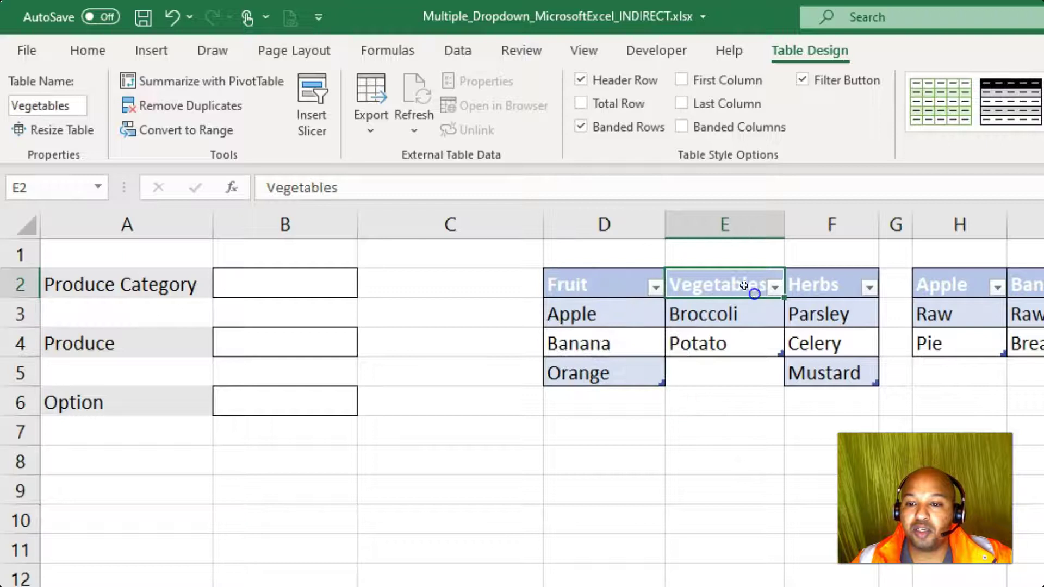
left_click(604, 290)
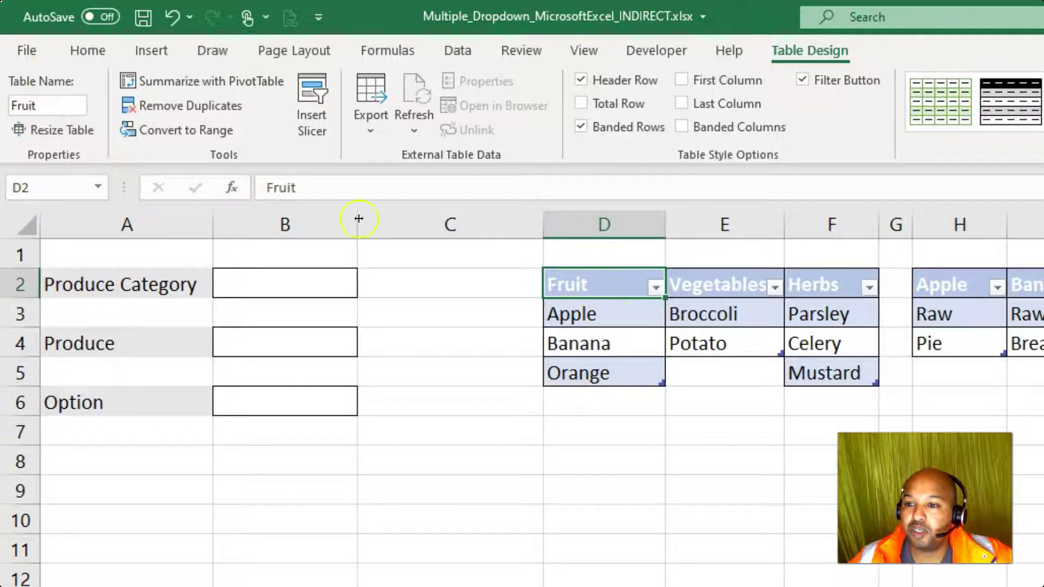
left_click(705, 306)
left_click(828, 314)
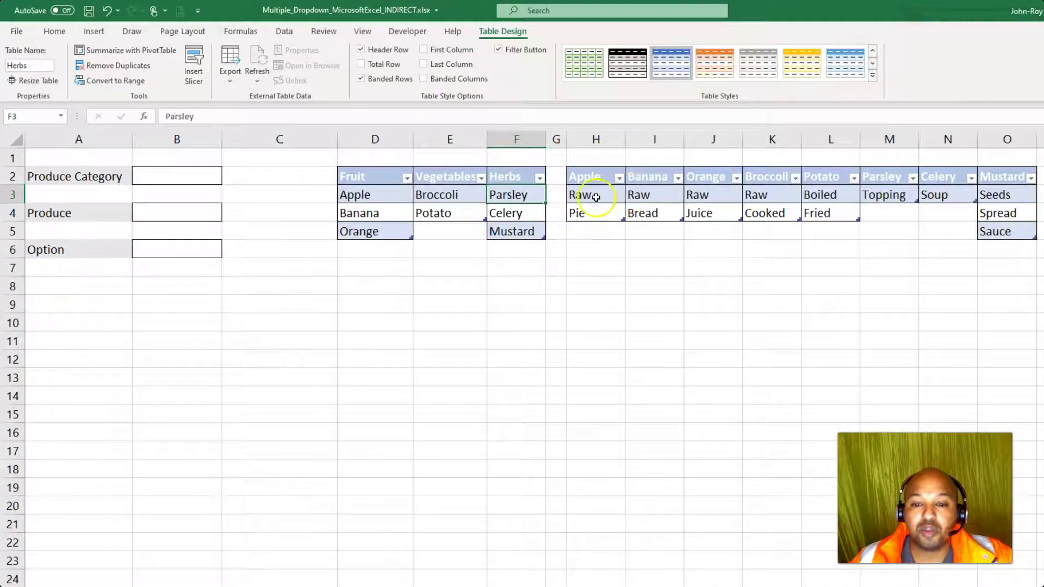
left_click(604, 195)
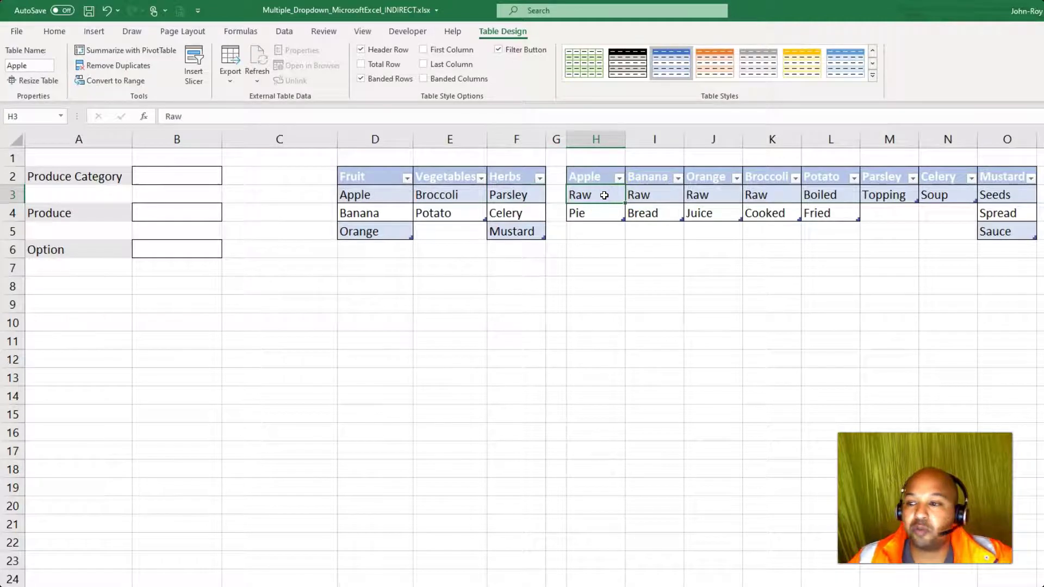
left_click(644, 193)
left_click(705, 195)
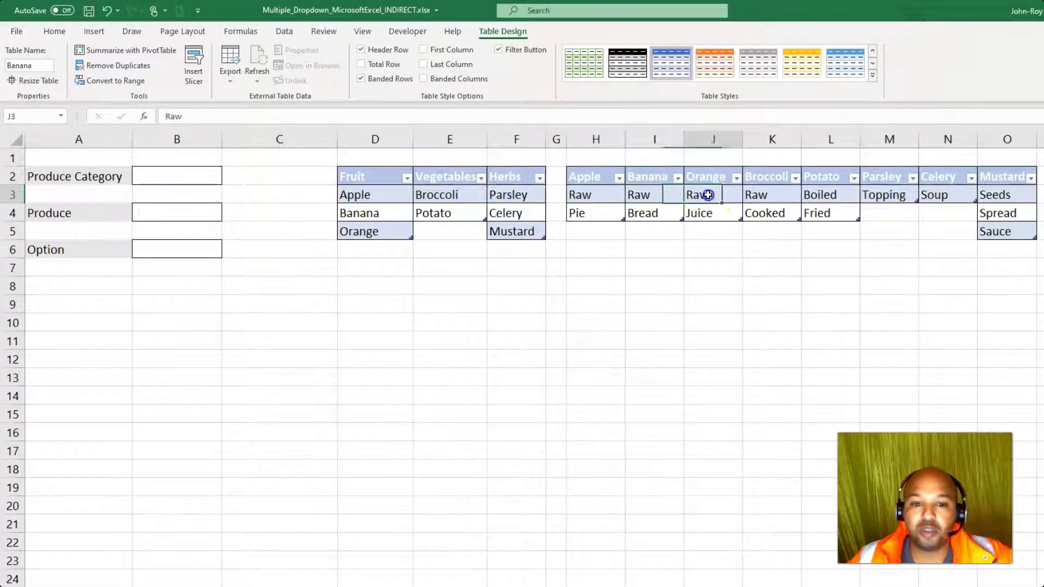
left_click(773, 196)
left_click(820, 197)
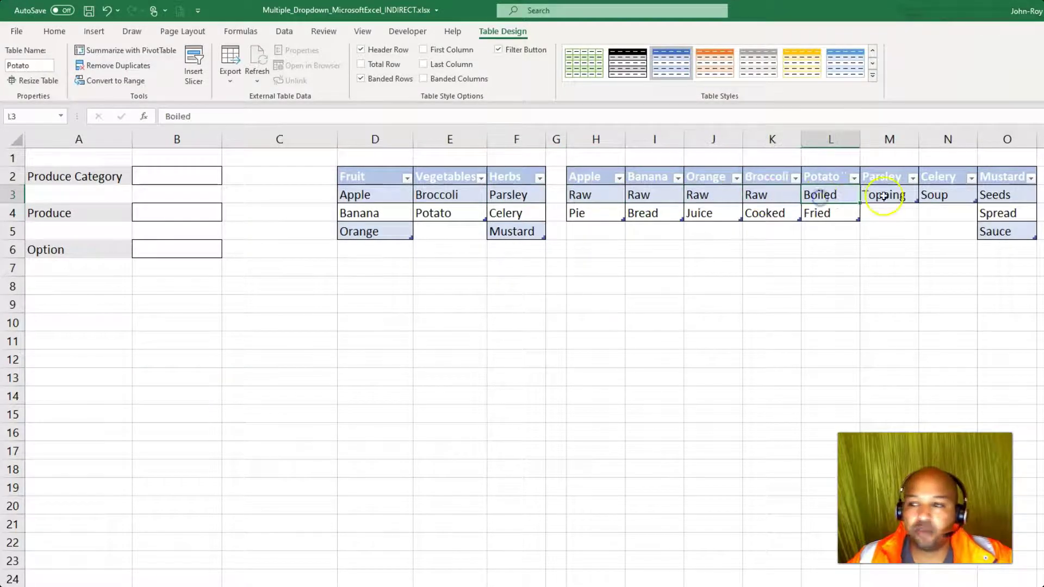
left_click(882, 195)
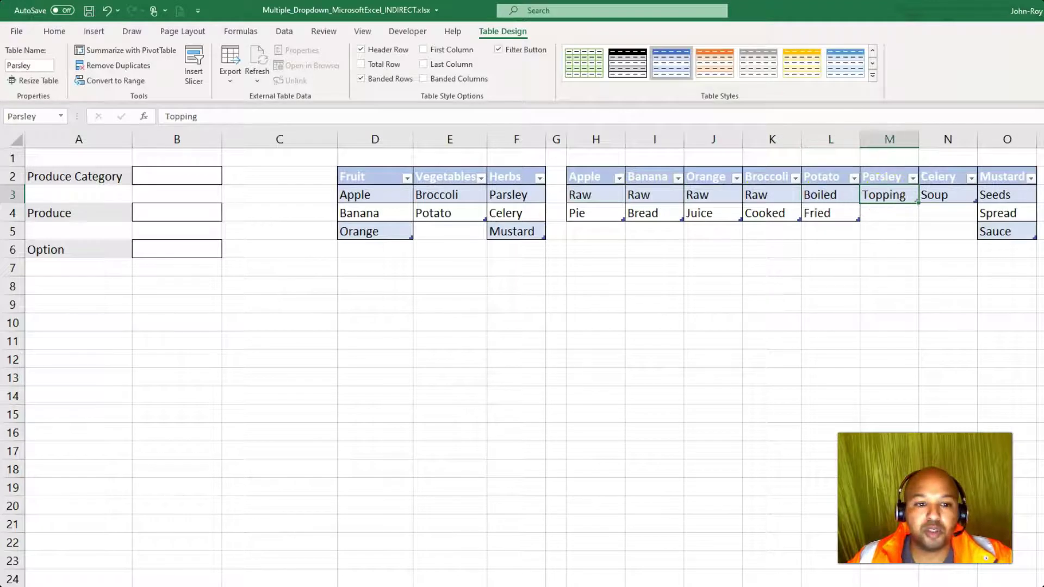
left_click(947, 196)
left_click(1001, 212)
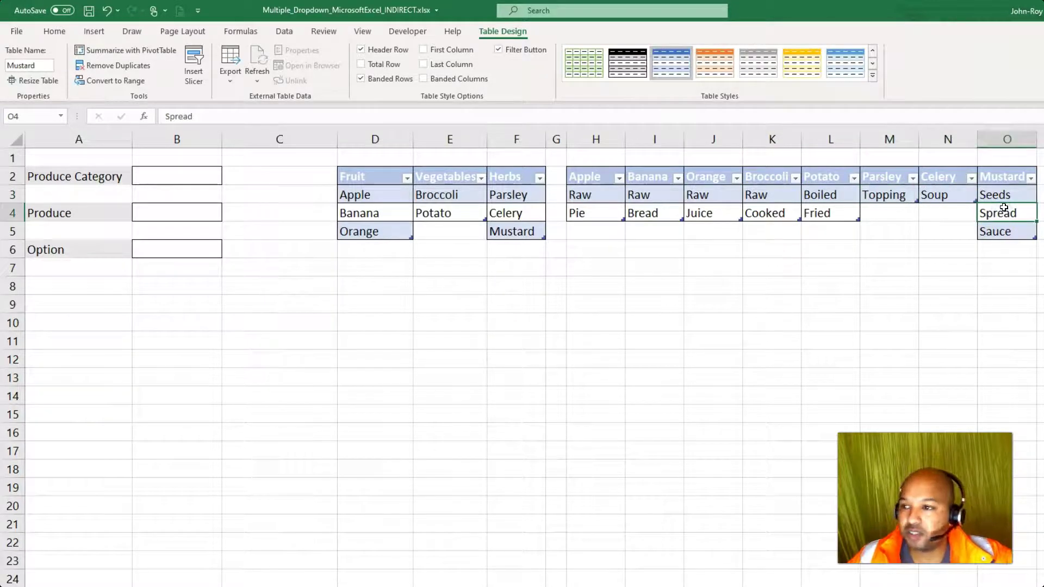
- Add list data validation to Produce Category cell B2, using the category headers =$D$2:$F$2 as the source
left_click(190, 180)
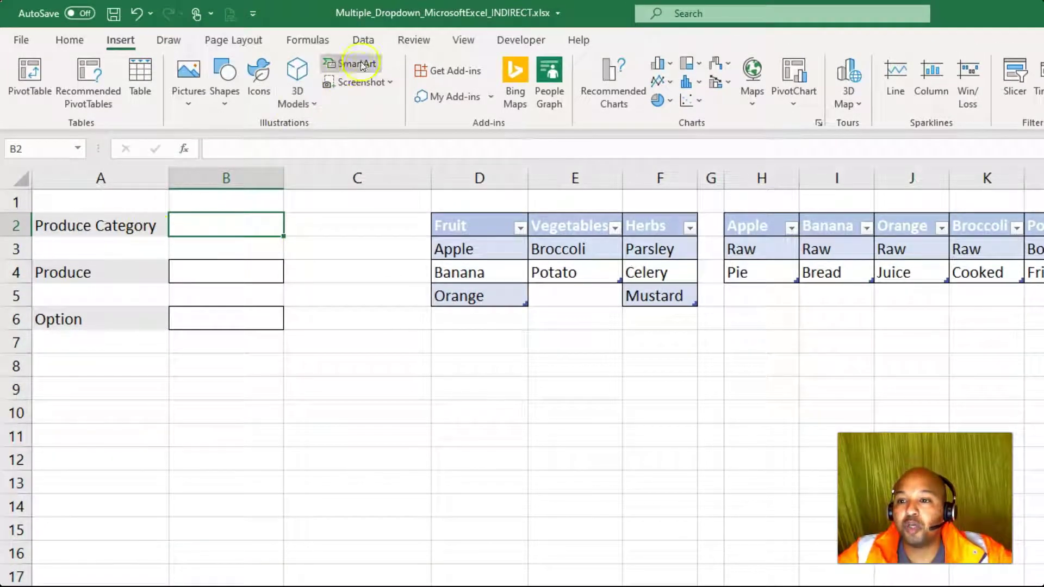
left_click(363, 40)
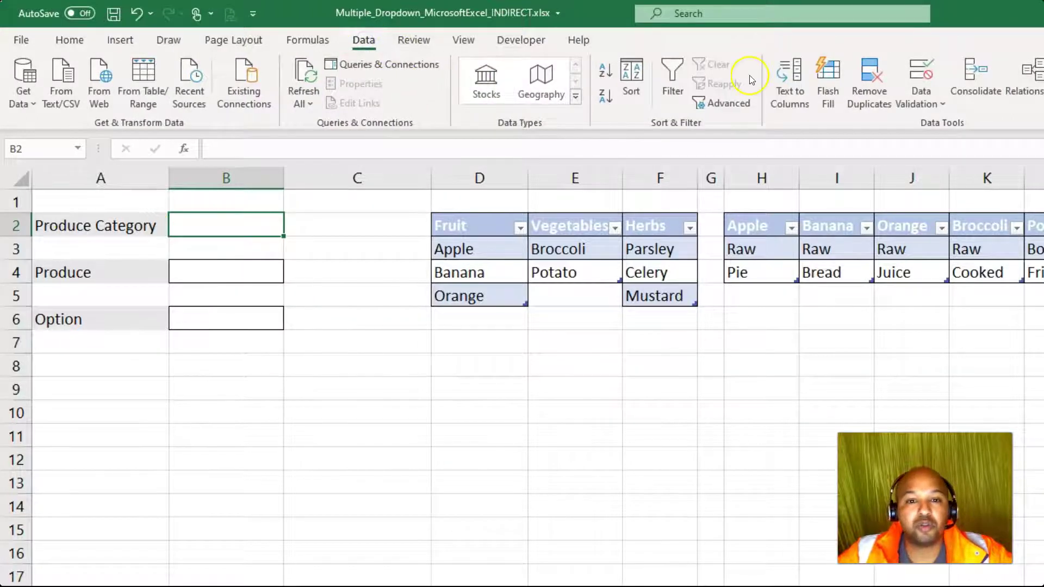
left_click(923, 97)
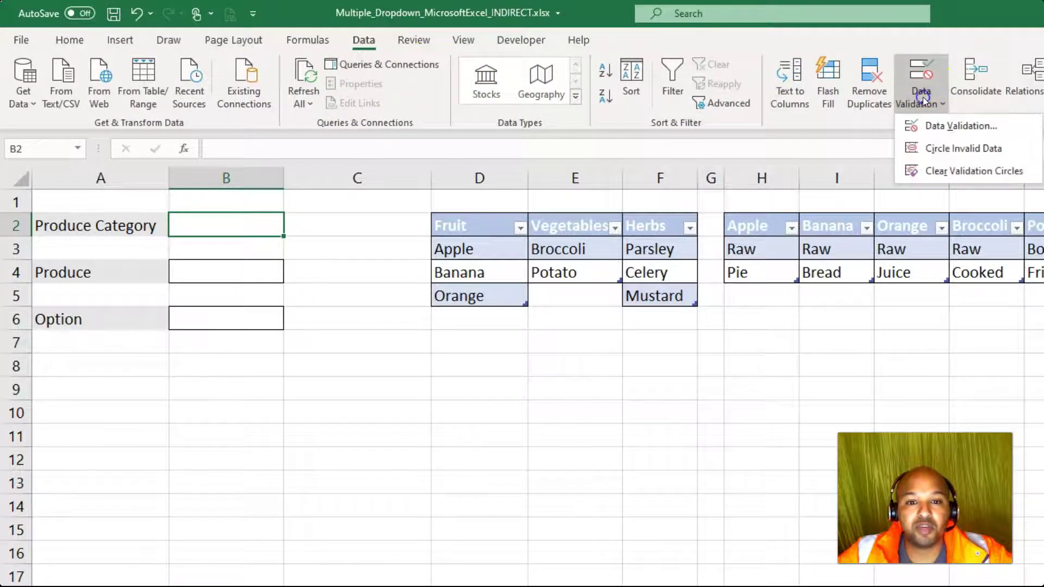
left_click(939, 125)
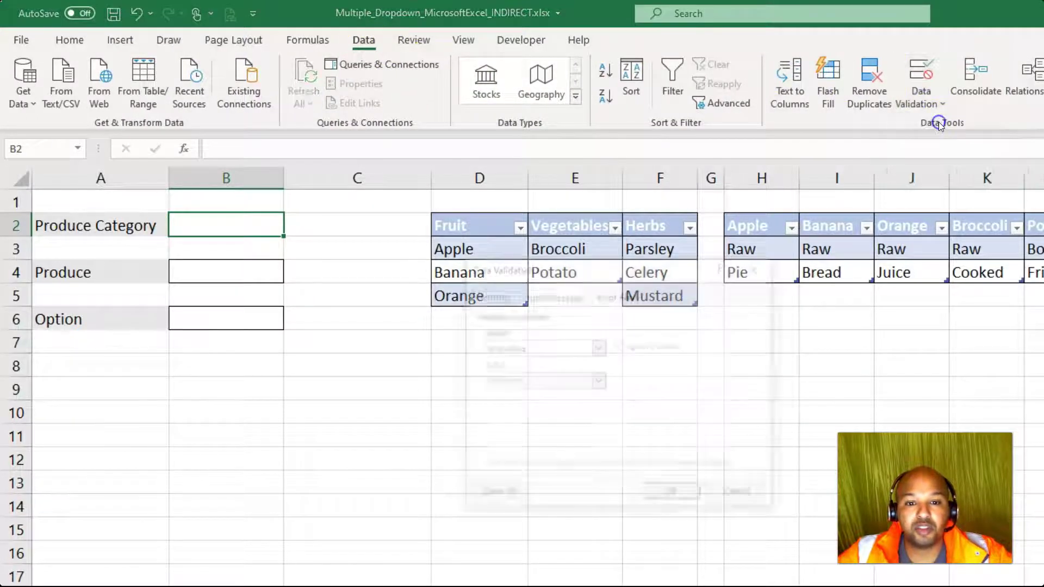
left_click(598, 350)
left_click(551, 394)
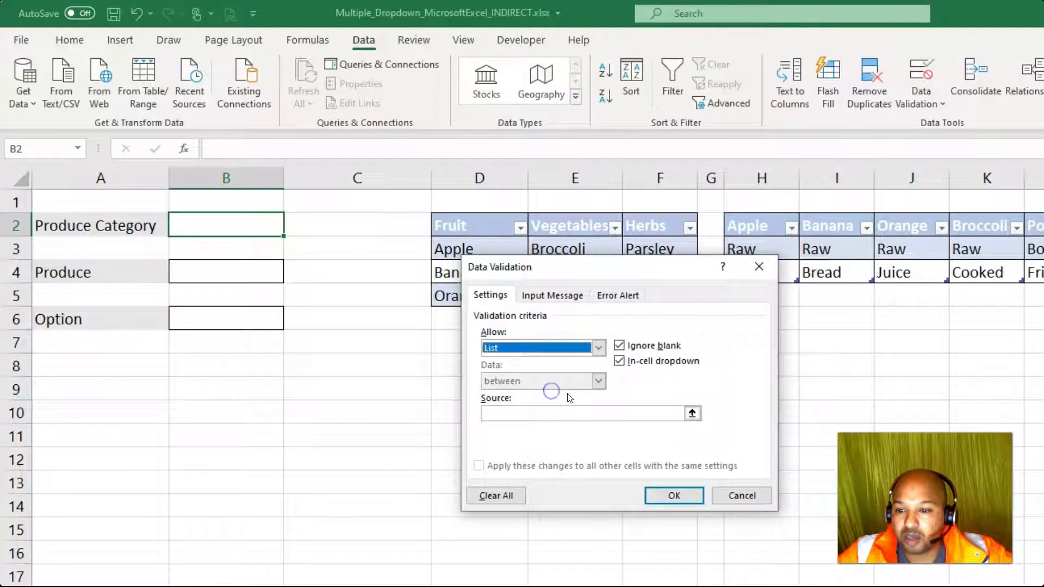
left_click(693, 415)
left_click_drag(451, 223, 660, 221)
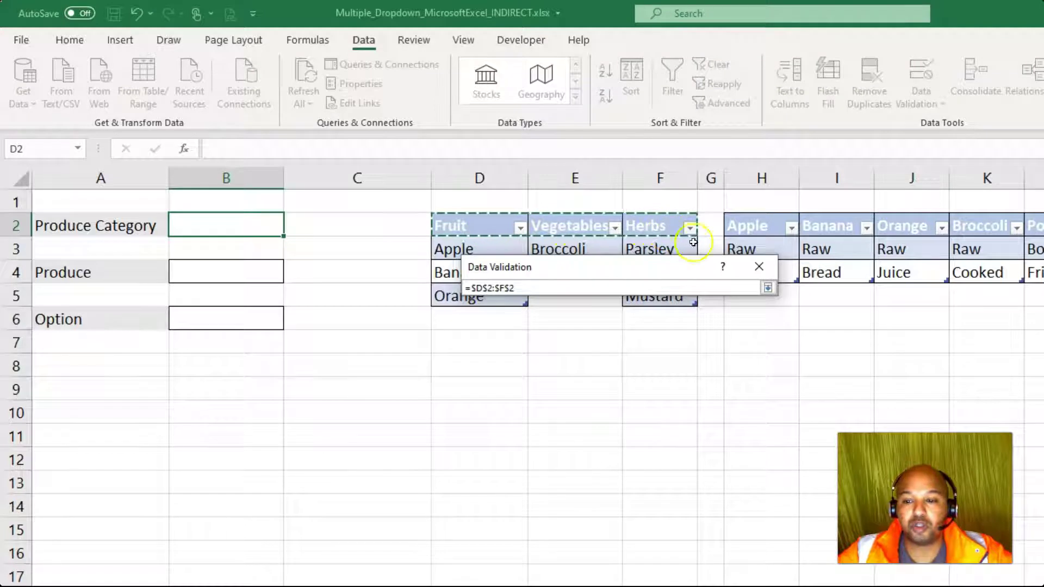
left_click(768, 288)
left_click(673, 496)
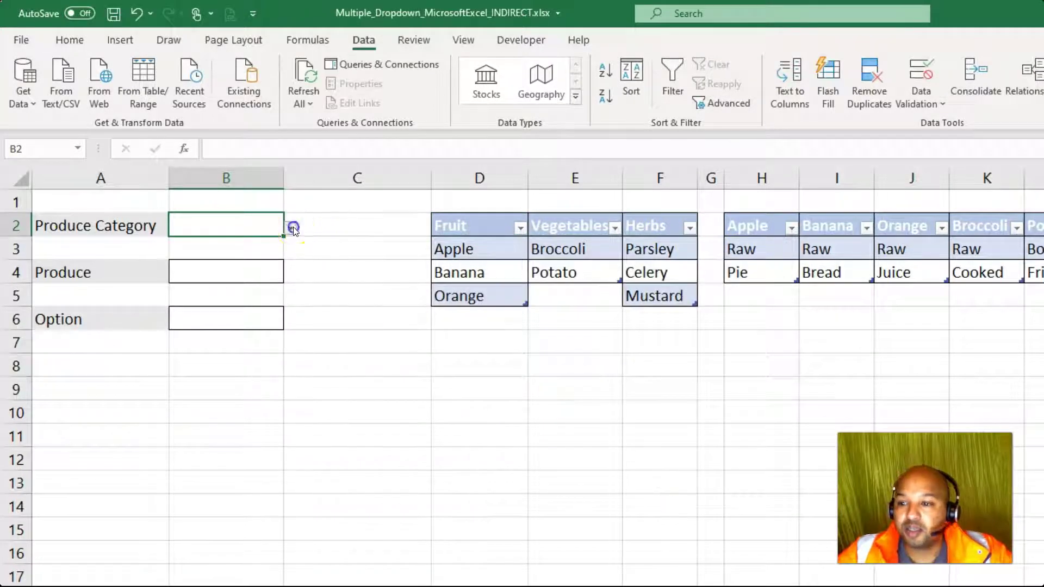
- Review the choices in the Produce Category dropdown in B2 and choose Fruit
left_click(293, 228)
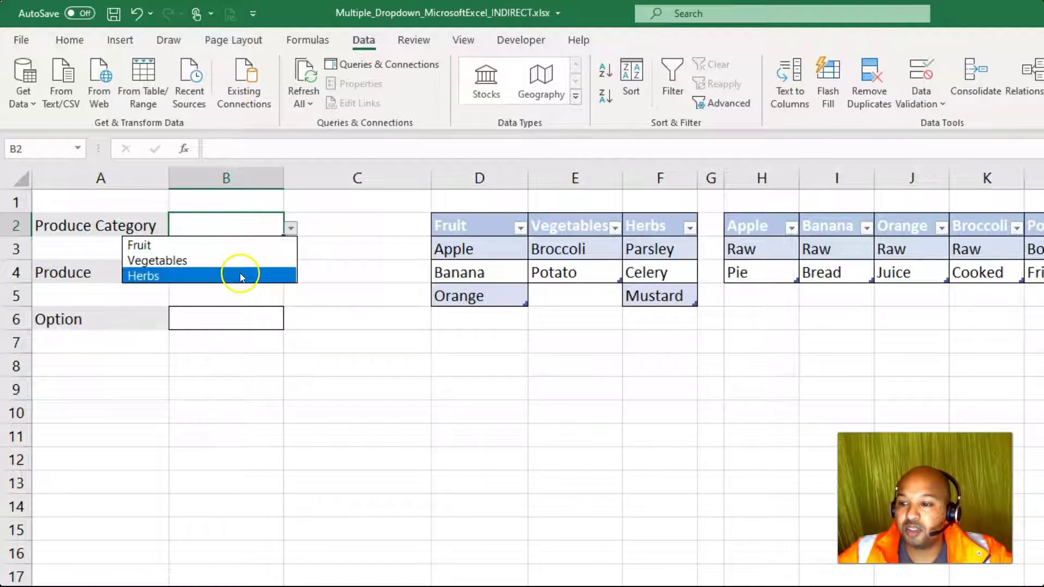
left_click(348, 276)
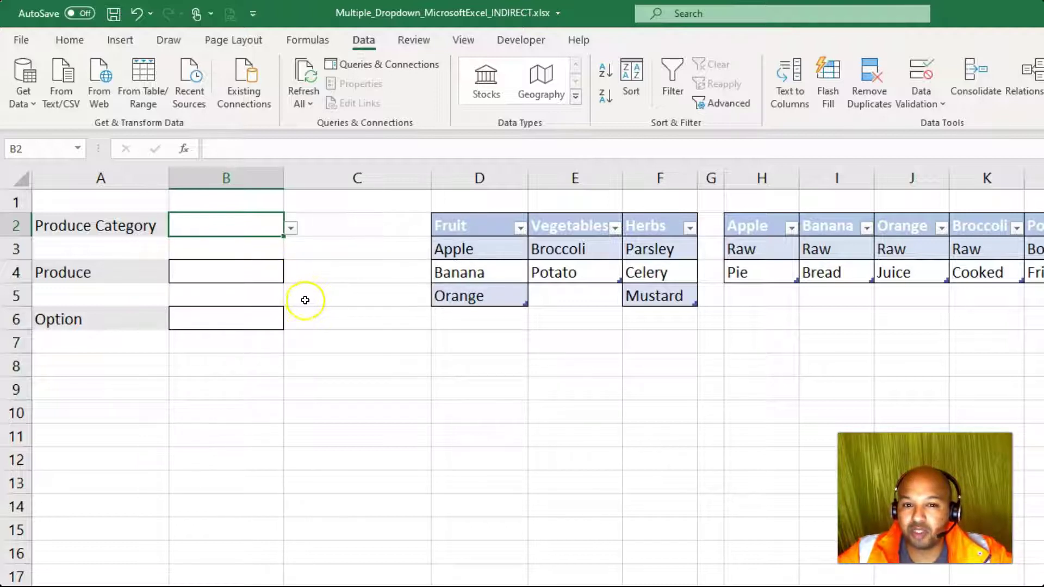
left_click(271, 388)
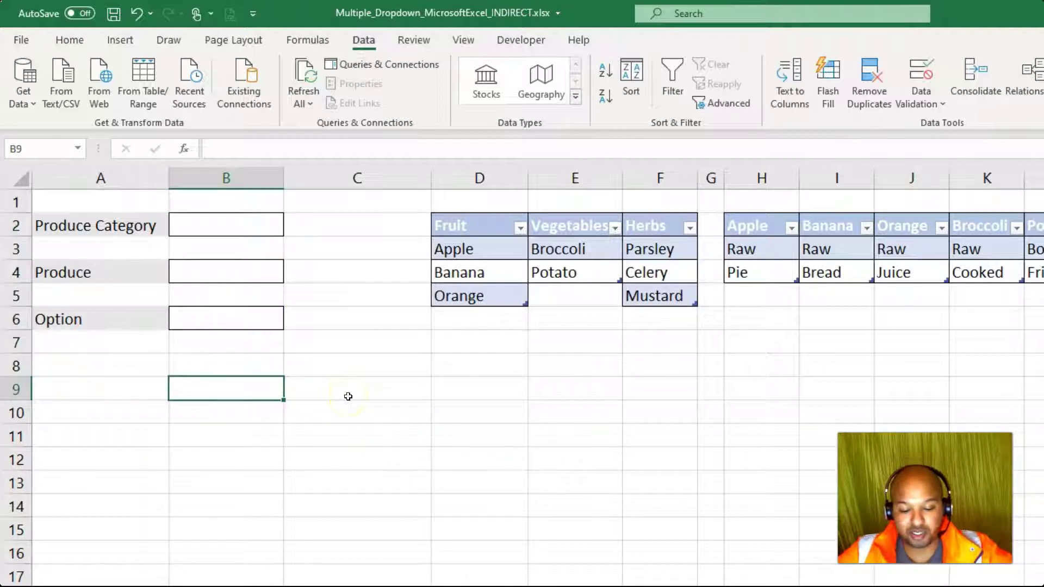
left_click(215, 225)
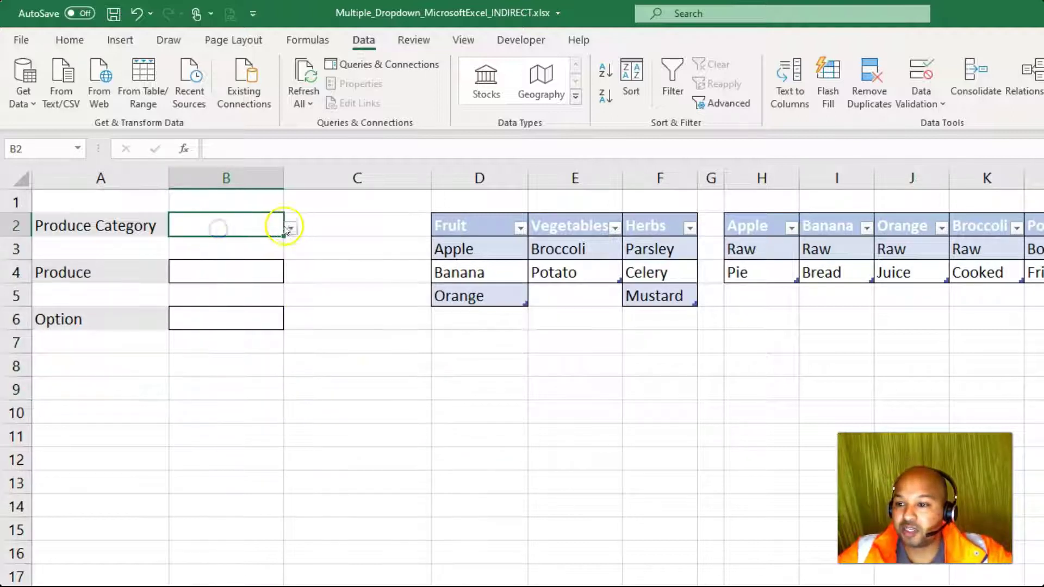
left_click(290, 228)
left_click(213, 248)
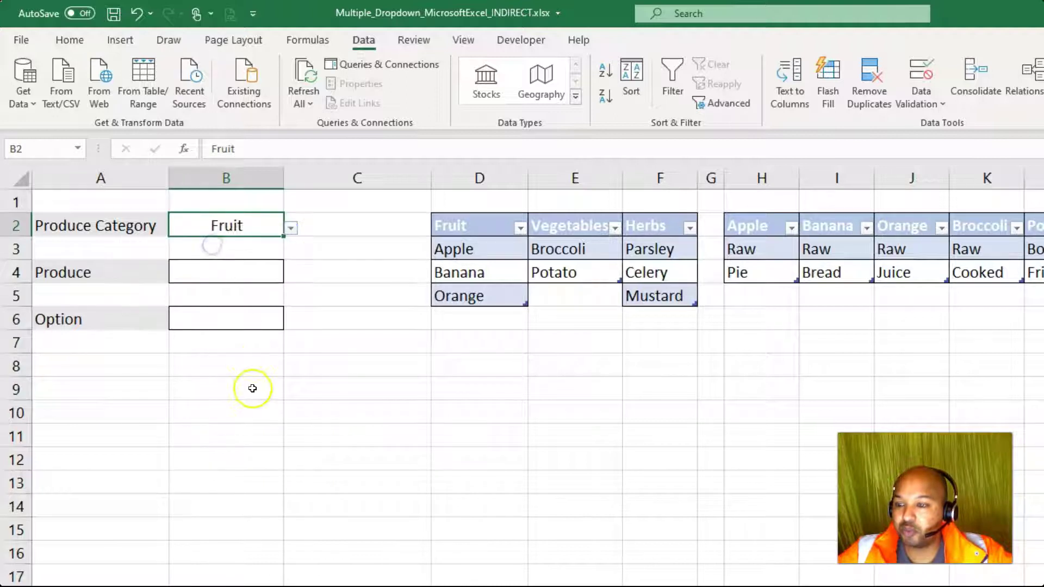
- Enter the formula =INDIRECT($B$2) in cell B8 to list the produce of the chosen category
left_click(231, 369)
type("=")
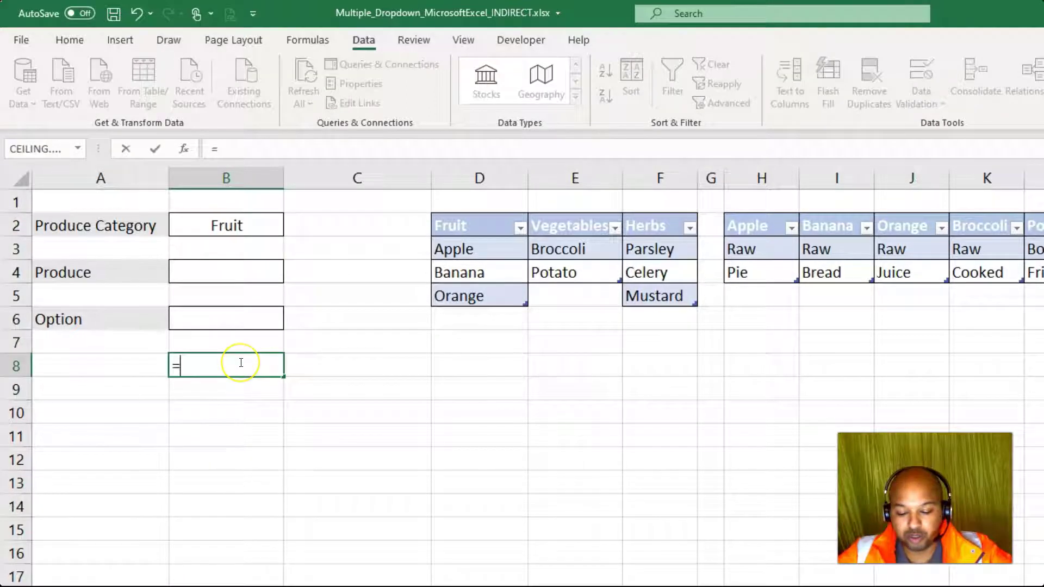
type("indirect")
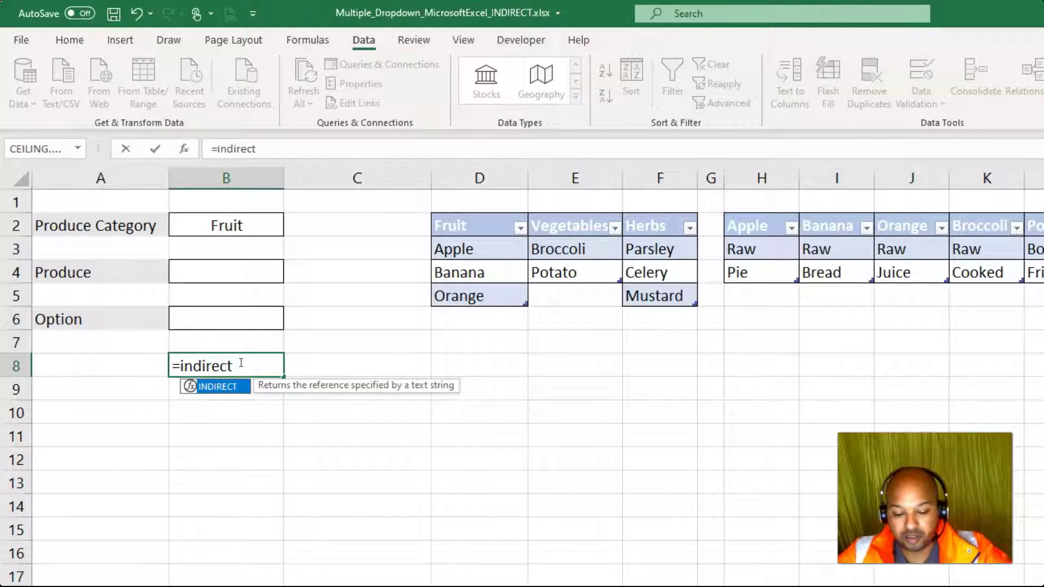
type("(")
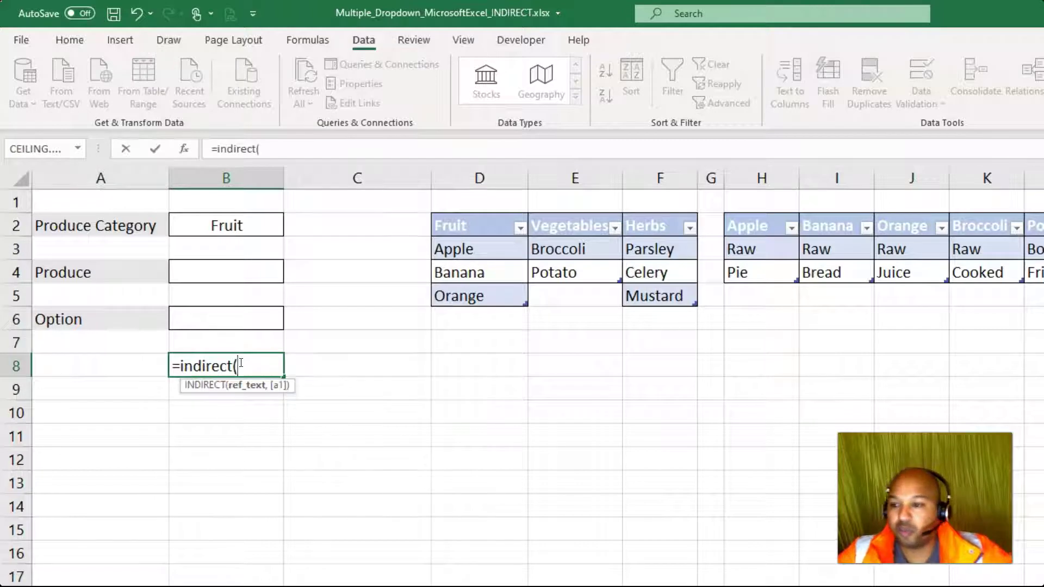
left_click(236, 224)
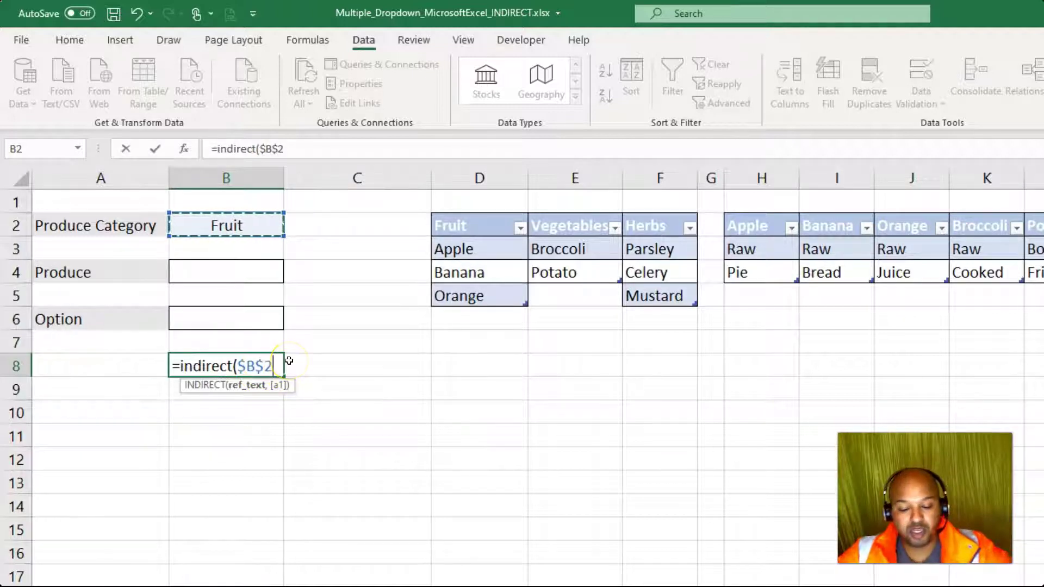
type(")")
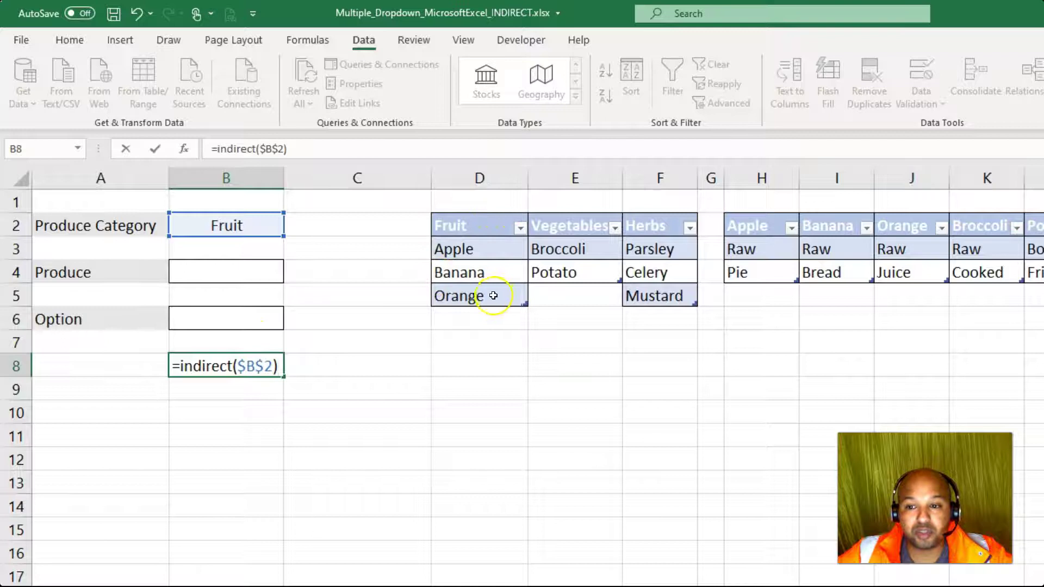
key("Return")
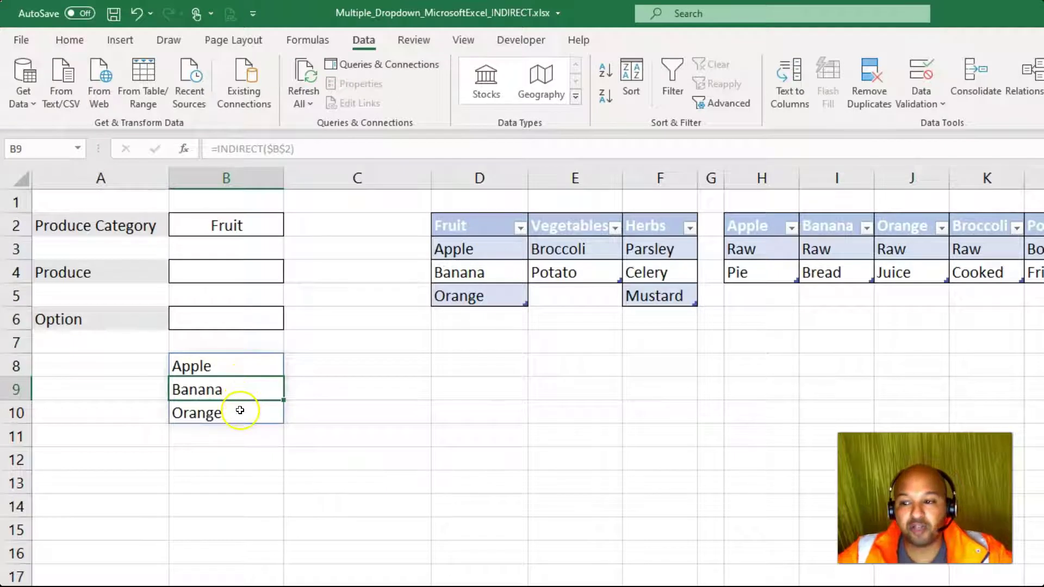
- Switch the Produce Category in B2 to Vegetables to test the INDIRECT list below
left_click(268, 224)
left_click(290, 230)
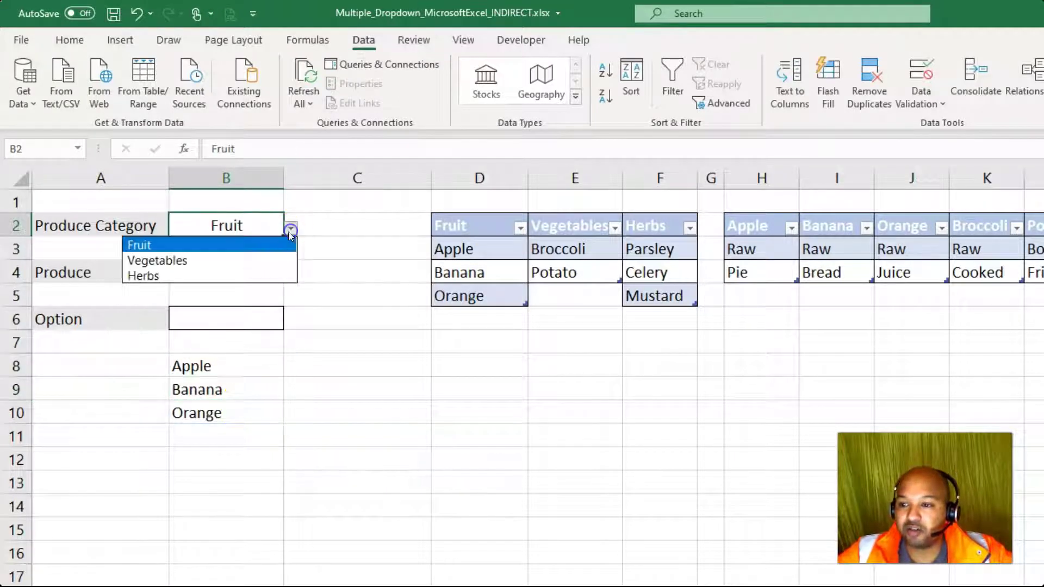
left_click(267, 262)
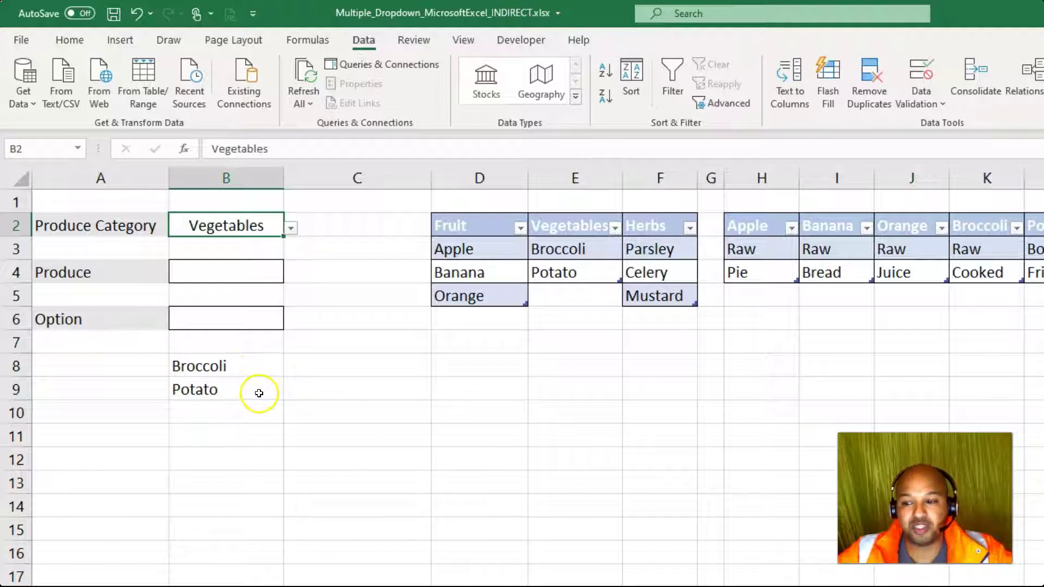
- Add list data validation to Produce cell B4, using the formula =INDIRECT($B$2) copied from B8 as the source
left_click(235, 374)
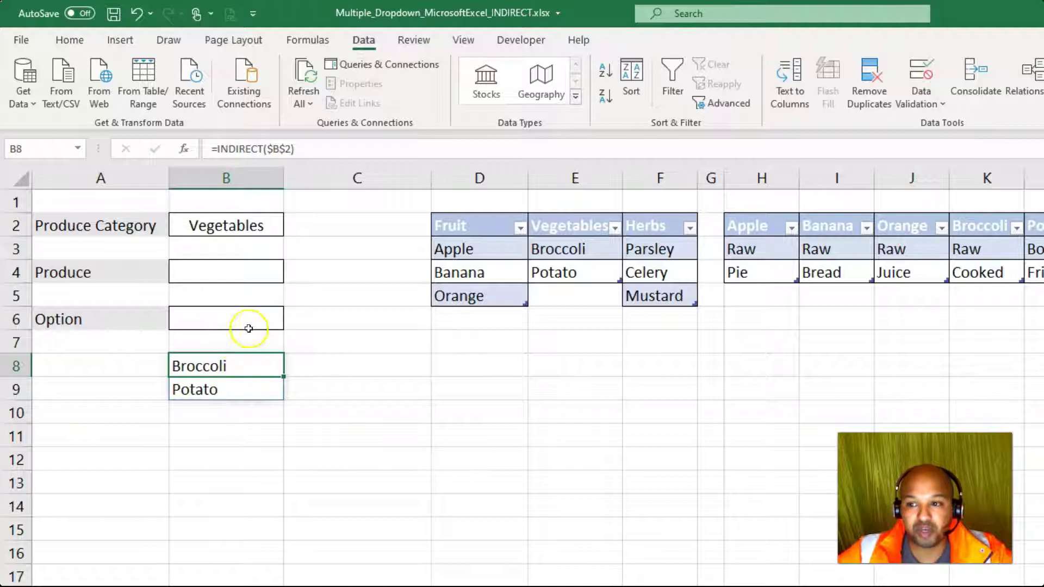
left_click_drag(307, 149, 202, 153)
key("ctrl+c")
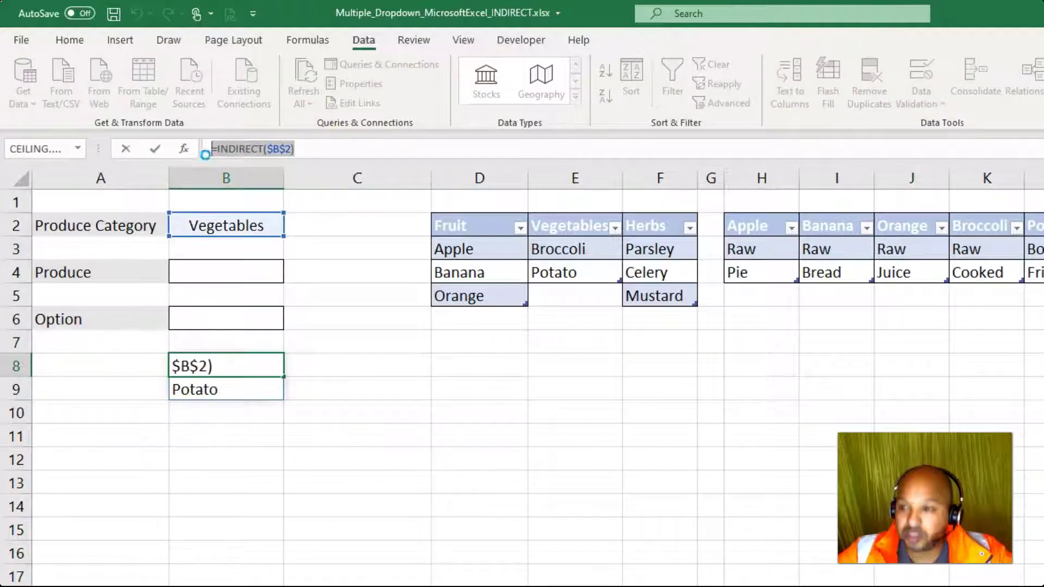
key("Escape")
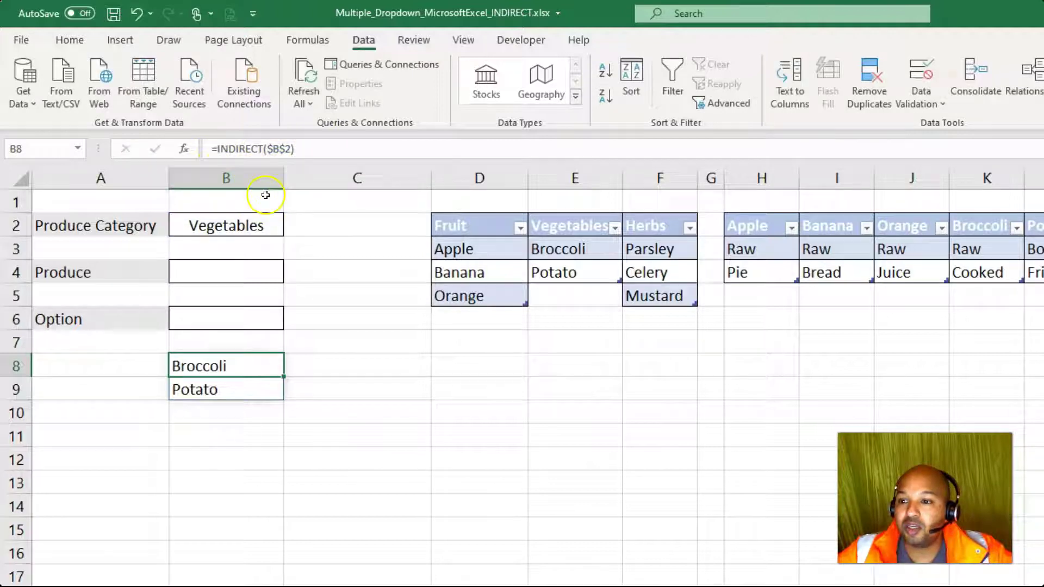
left_click(209, 271)
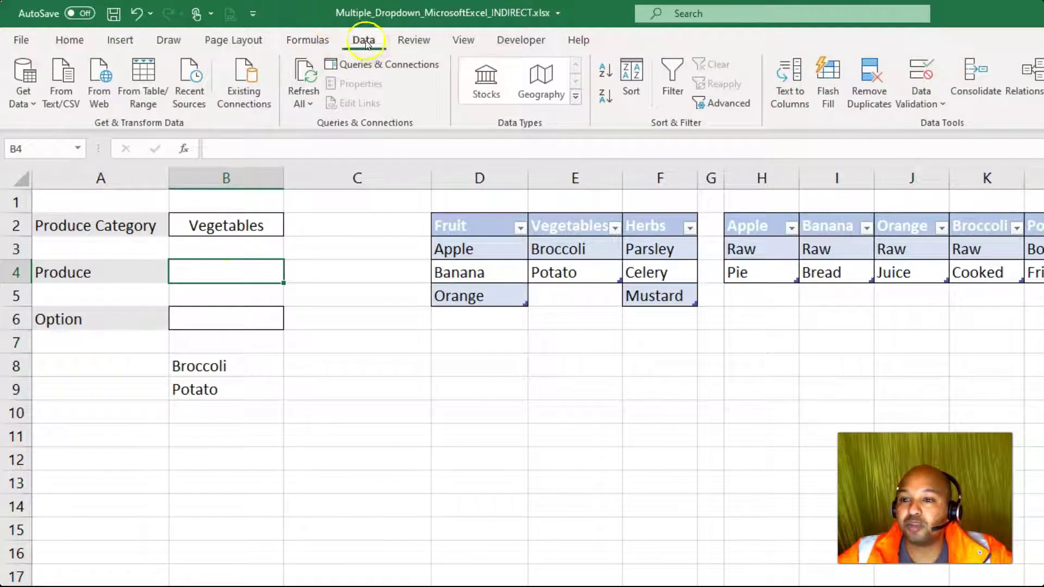
left_click(917, 98)
left_click(941, 124)
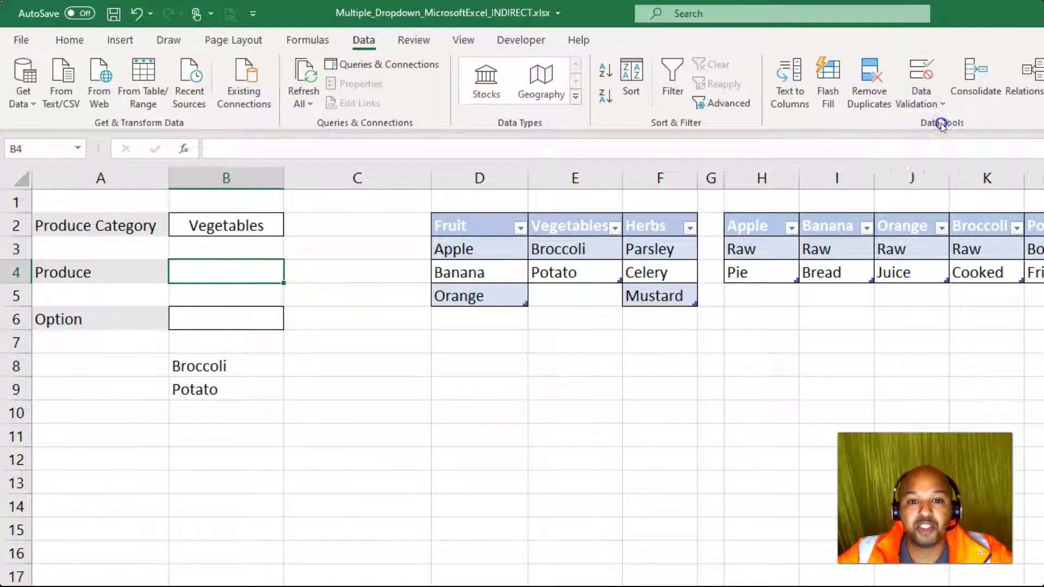
left_click(599, 348)
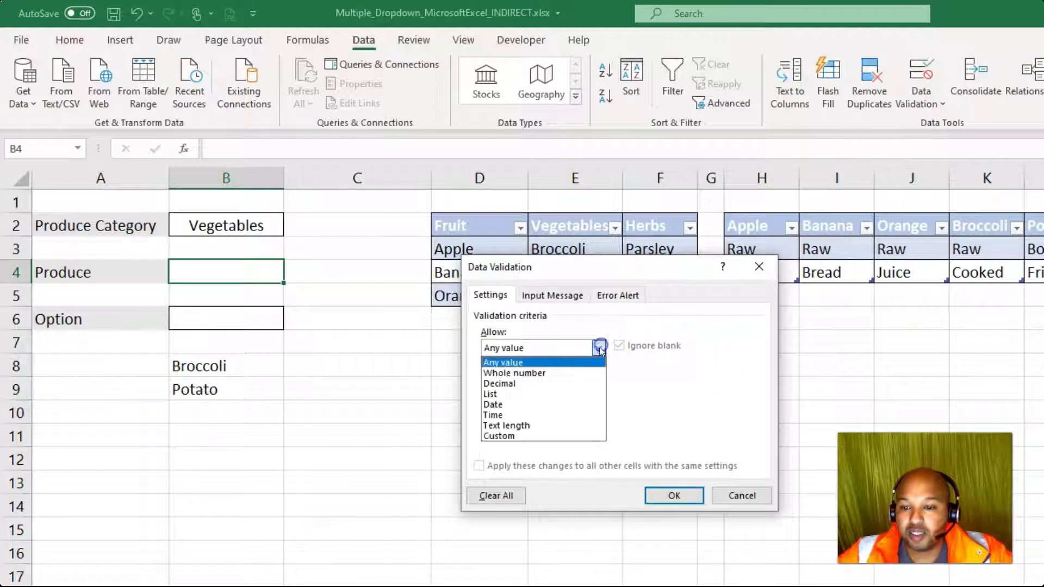
left_click(565, 396)
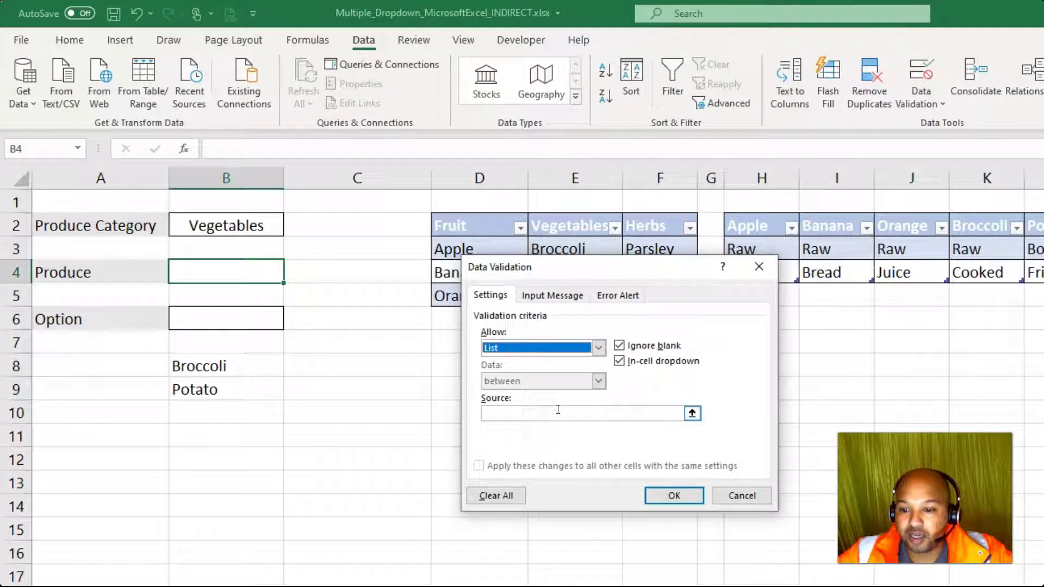
left_click(559, 412)
key("ctrl+v")
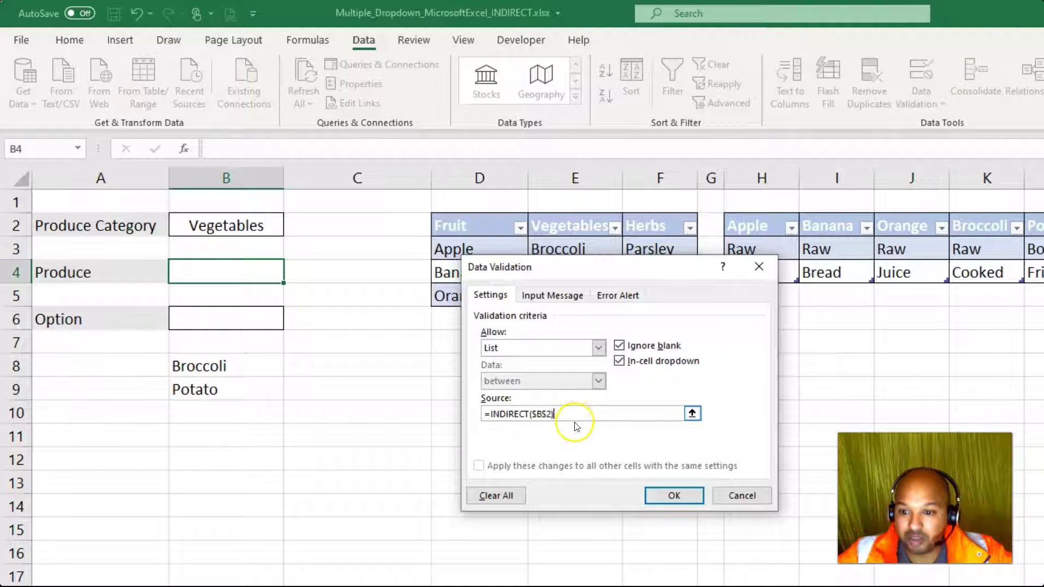
left_click(676, 495)
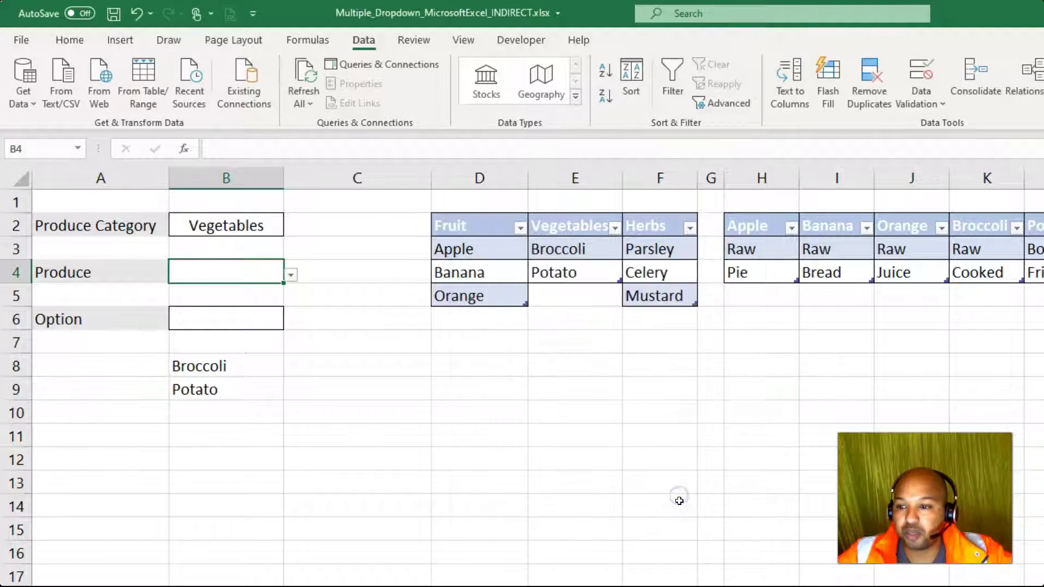
- Test the Produce dropdown in B4 with the current category and again after setting the Produce Category to Fruit
left_click(292, 276)
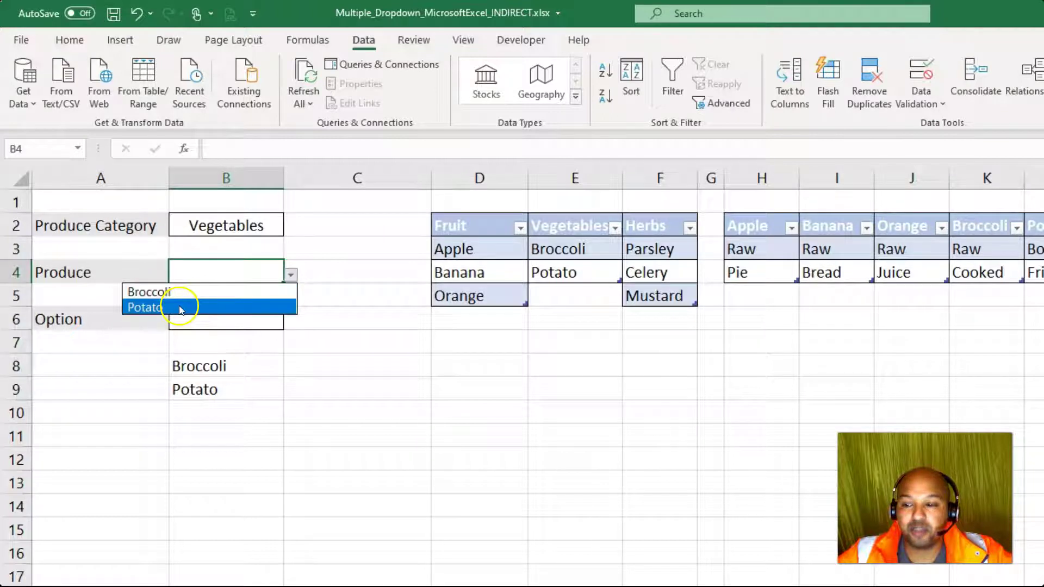
left_click(351, 275)
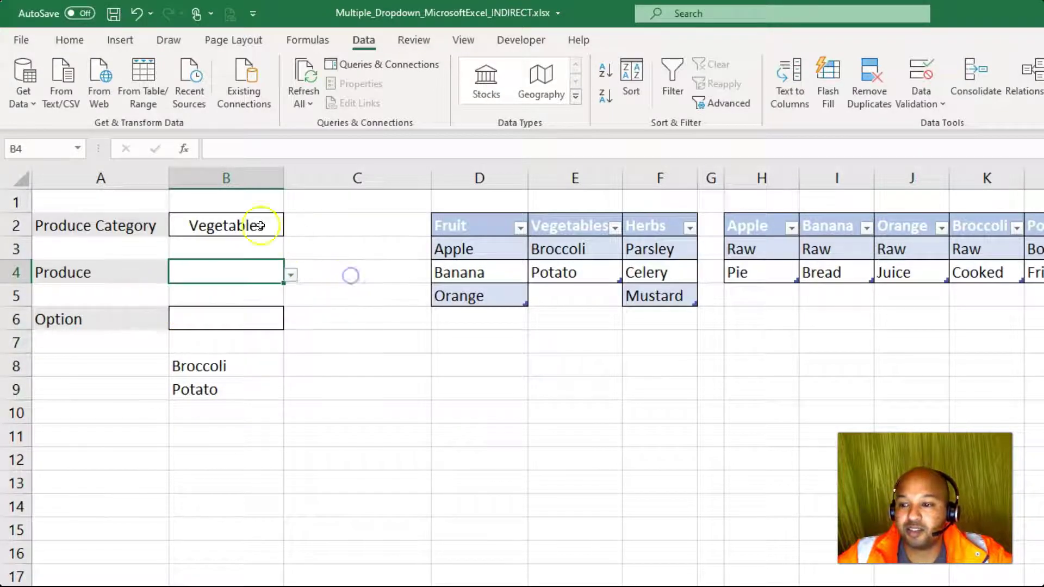
left_click(261, 225)
left_click(291, 228)
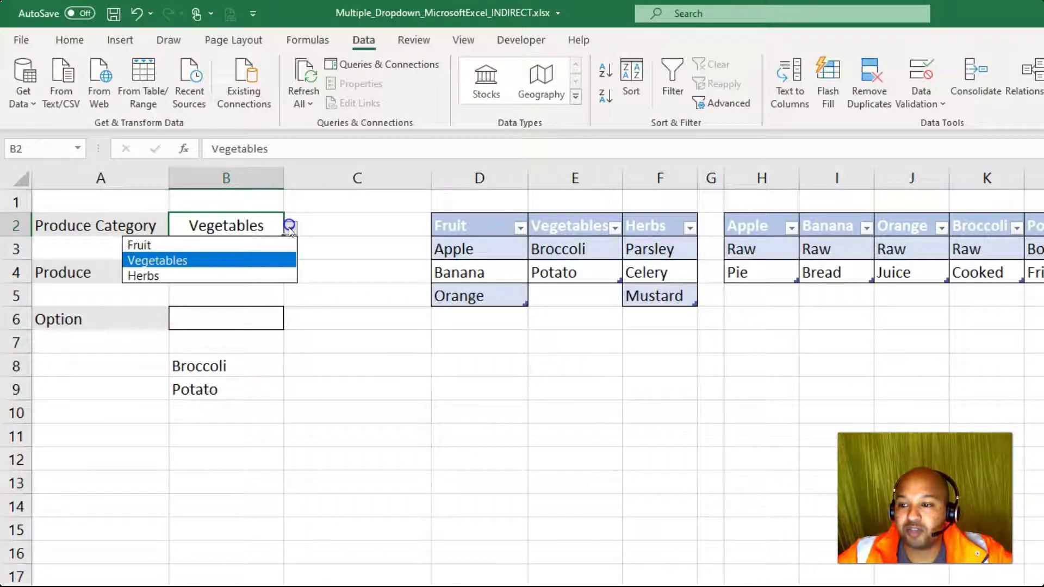
left_click(248, 246)
left_click(277, 272)
left_click(292, 275)
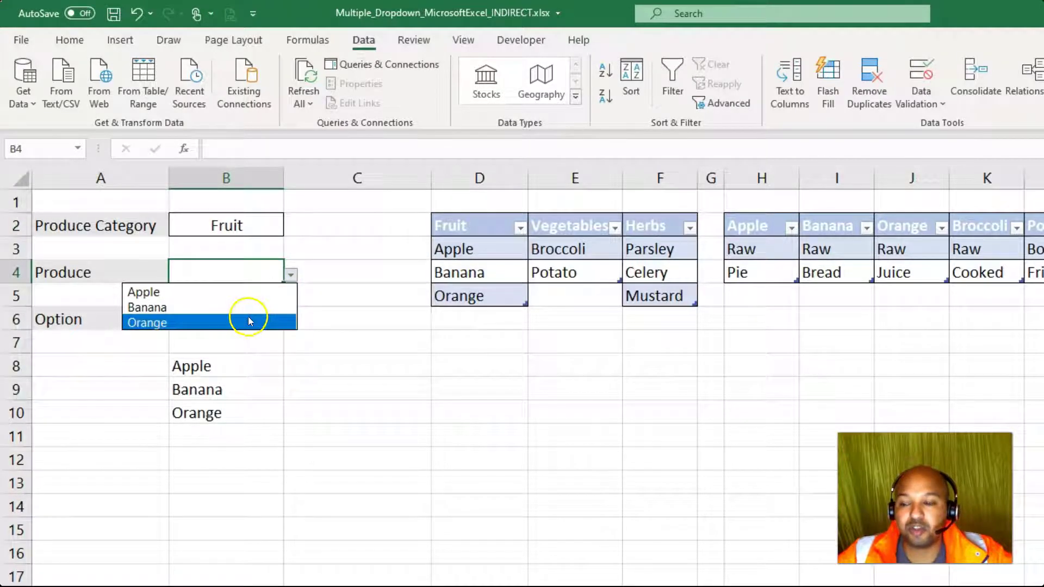
left_click(347, 351)
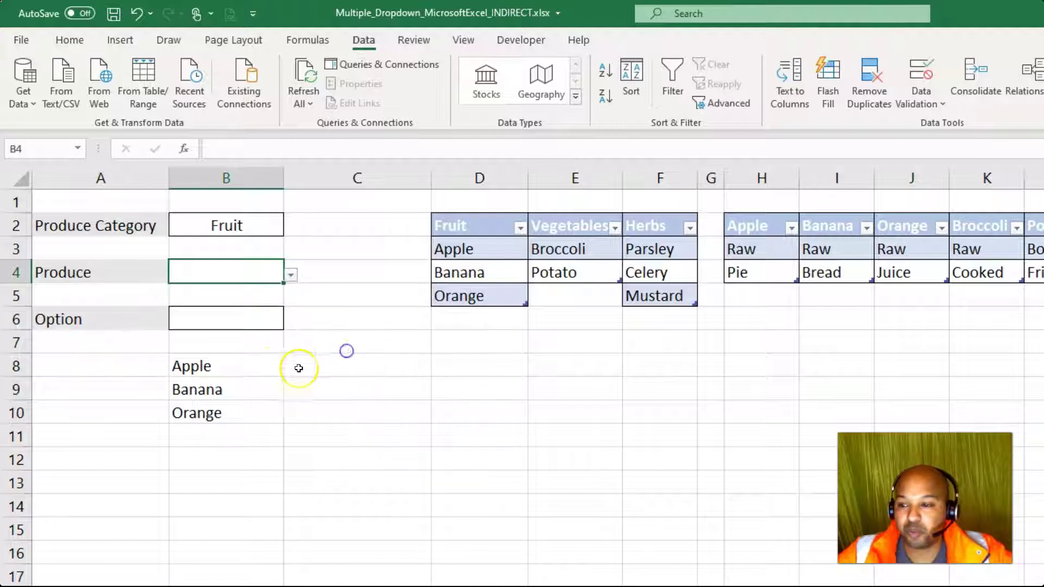
- Delete the INDIRECT test list in B8:B10 and choose Apple in Produce cell B4
left_click_drag(269, 366, 256, 420)
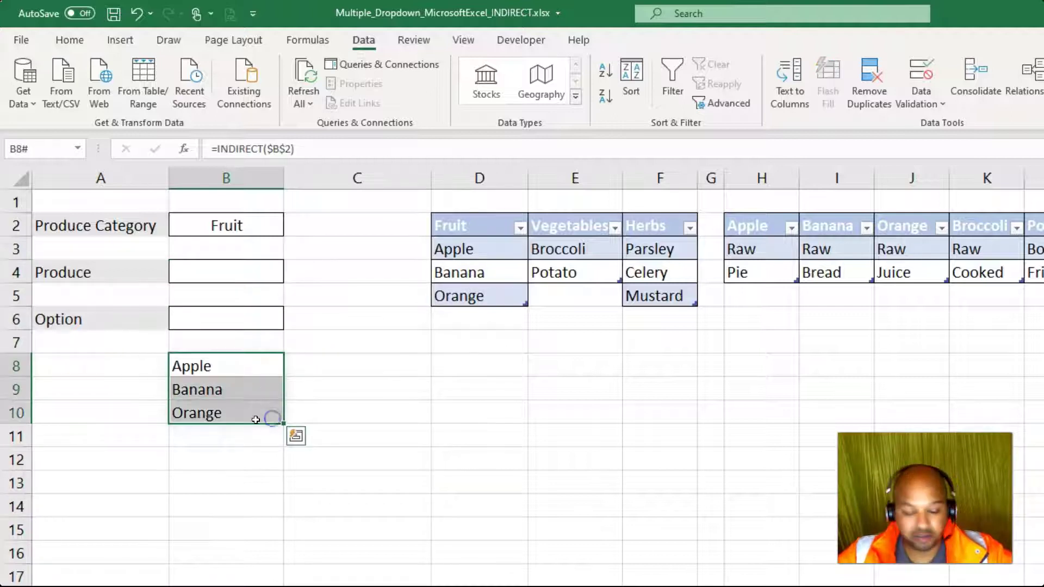
key("Delete")
left_click(272, 273)
left_click(292, 274)
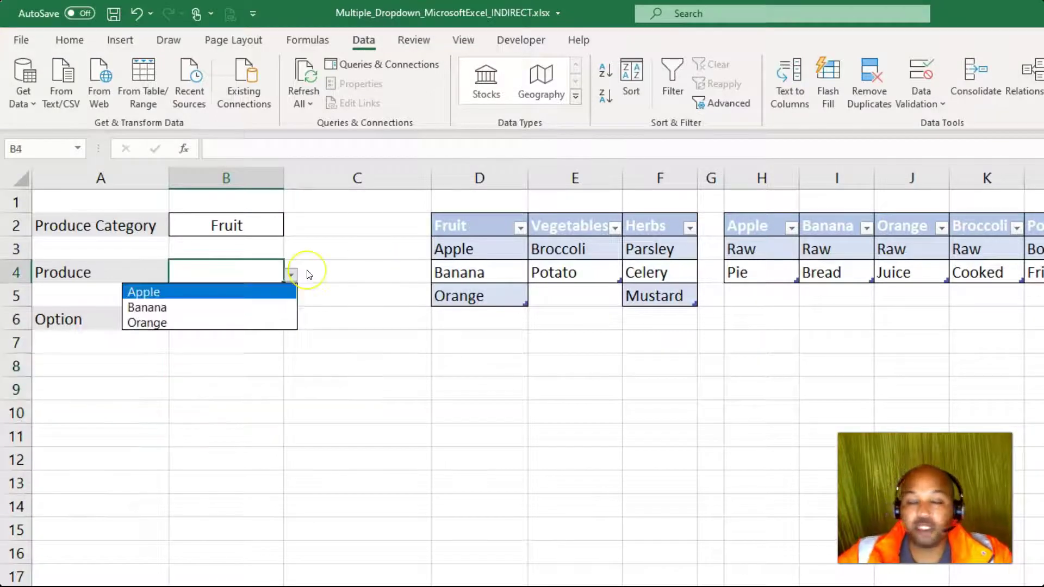
left_click(216, 294)
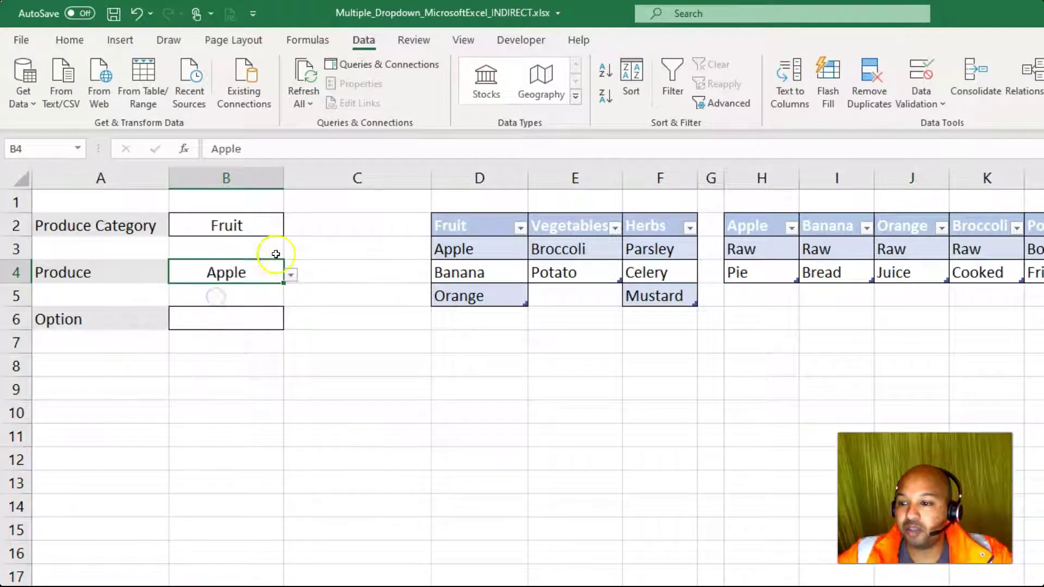
- Enter the formula =INDIRECT($B$4) in B8 to list the options of the chosen produce
left_click(238, 319)
left_click(236, 367)
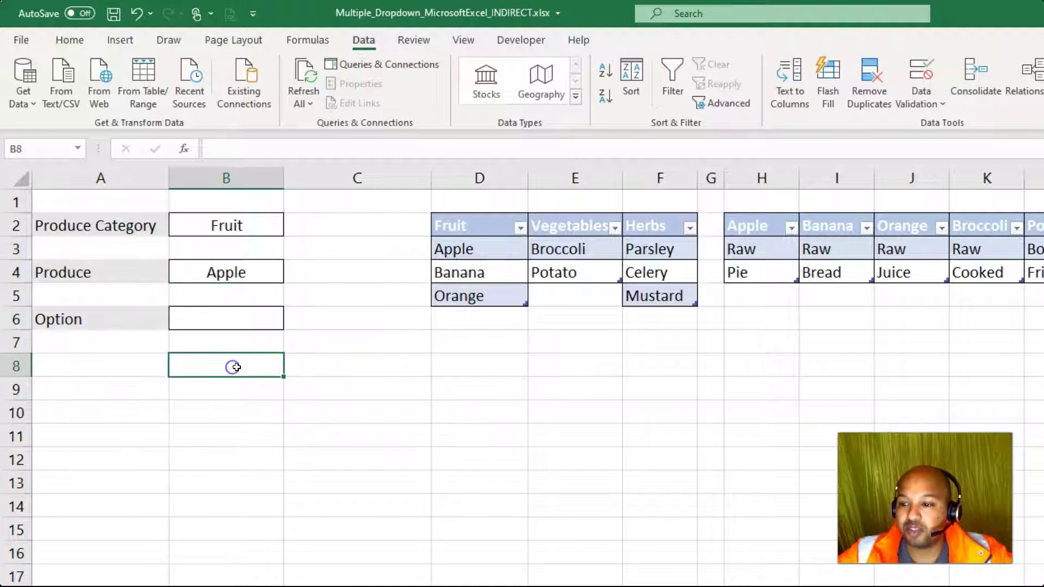
left_click(233, 319)
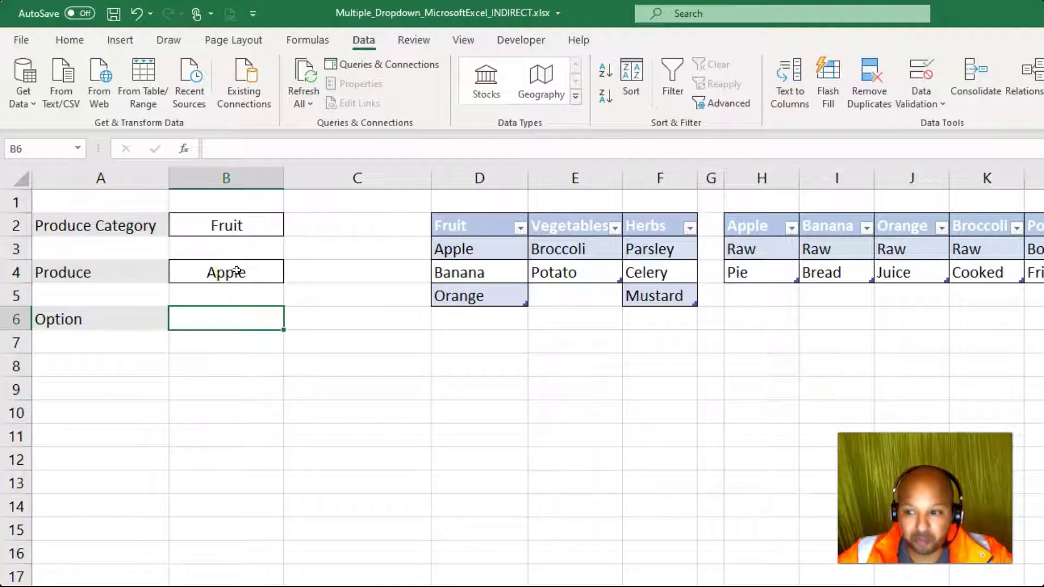
left_click(244, 371)
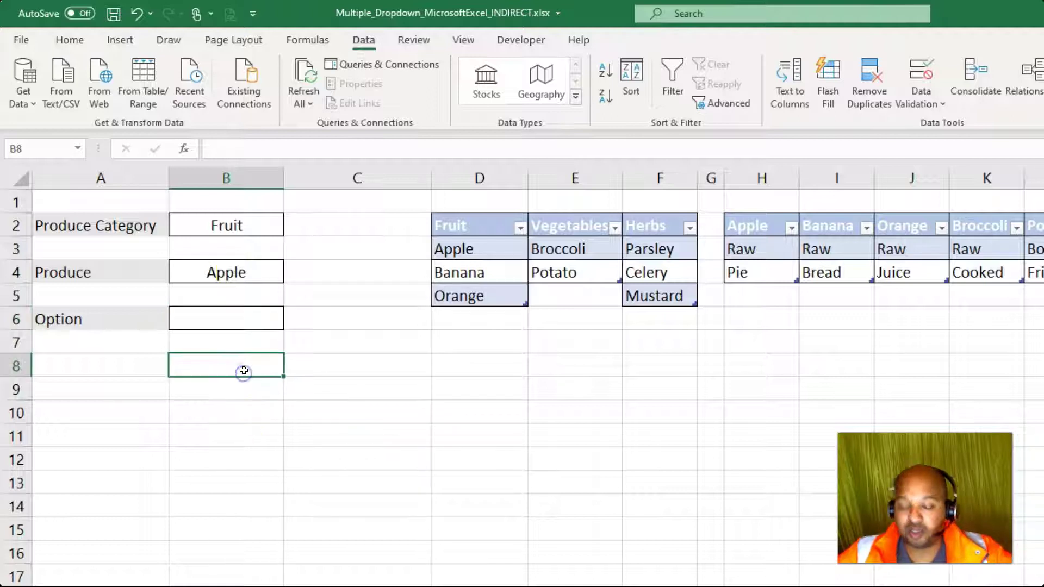
type("=indir")
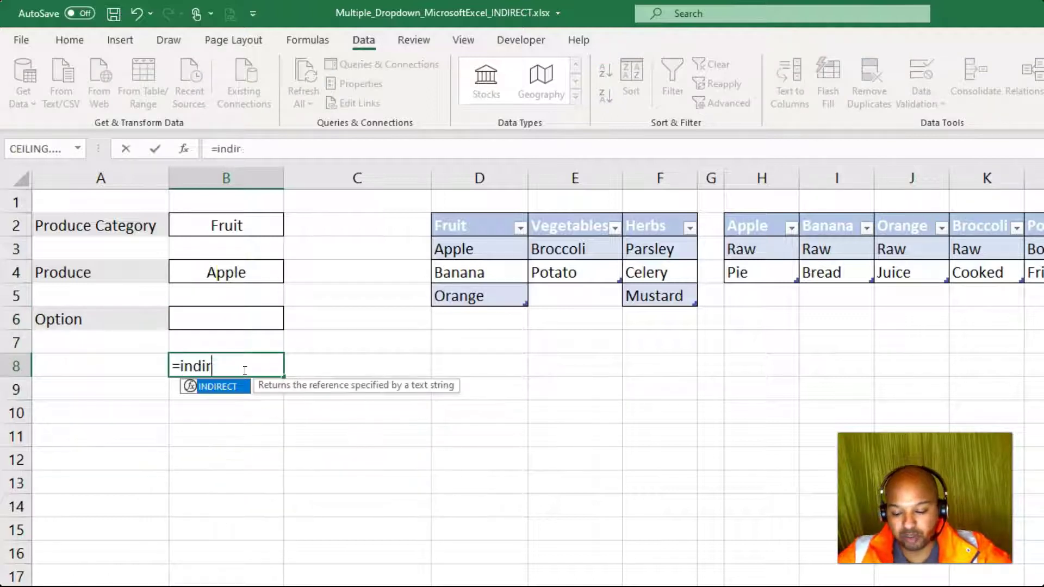
type("ect(")
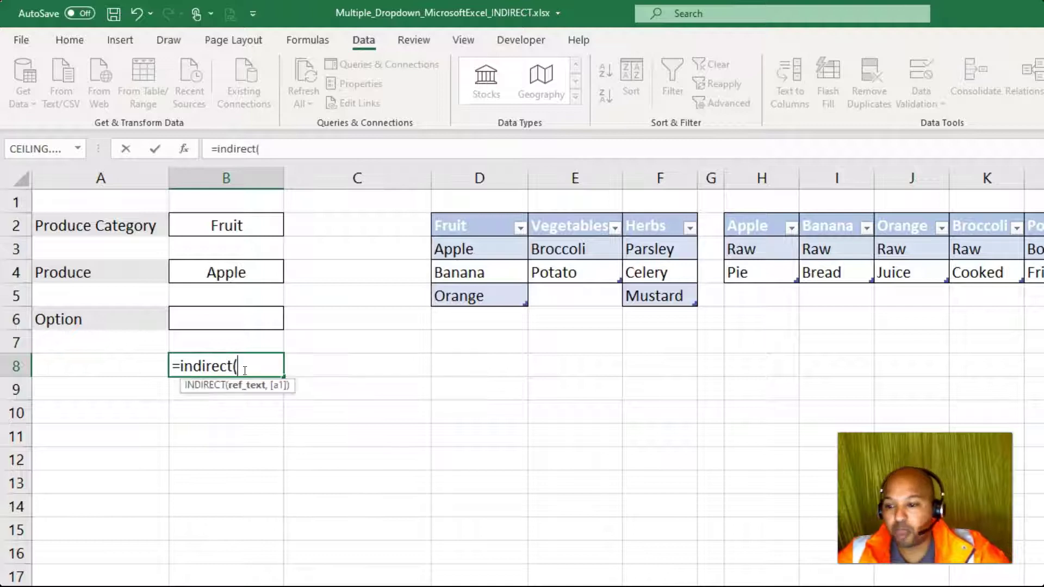
left_click(223, 274)
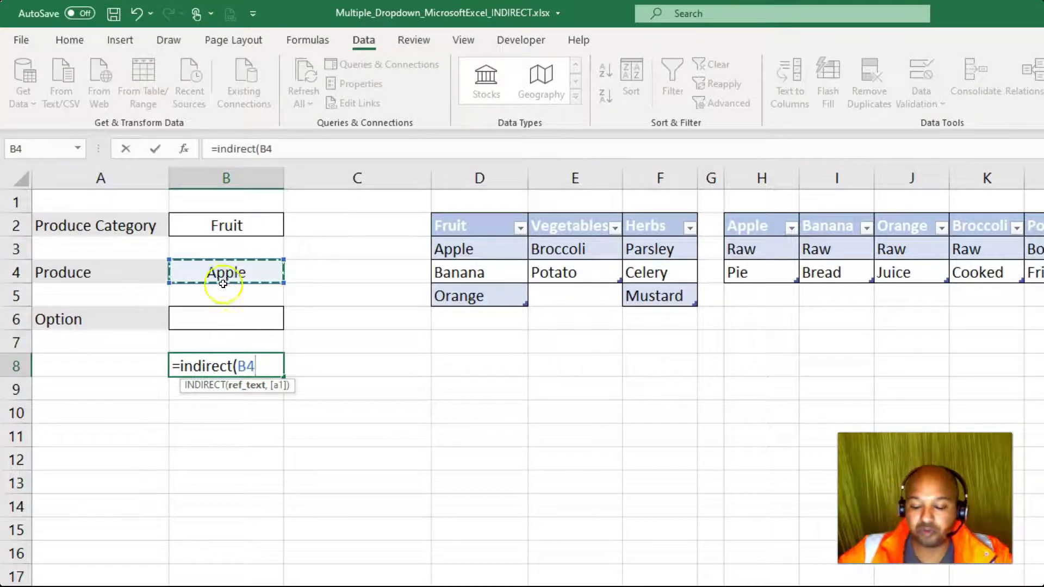
key("F4")
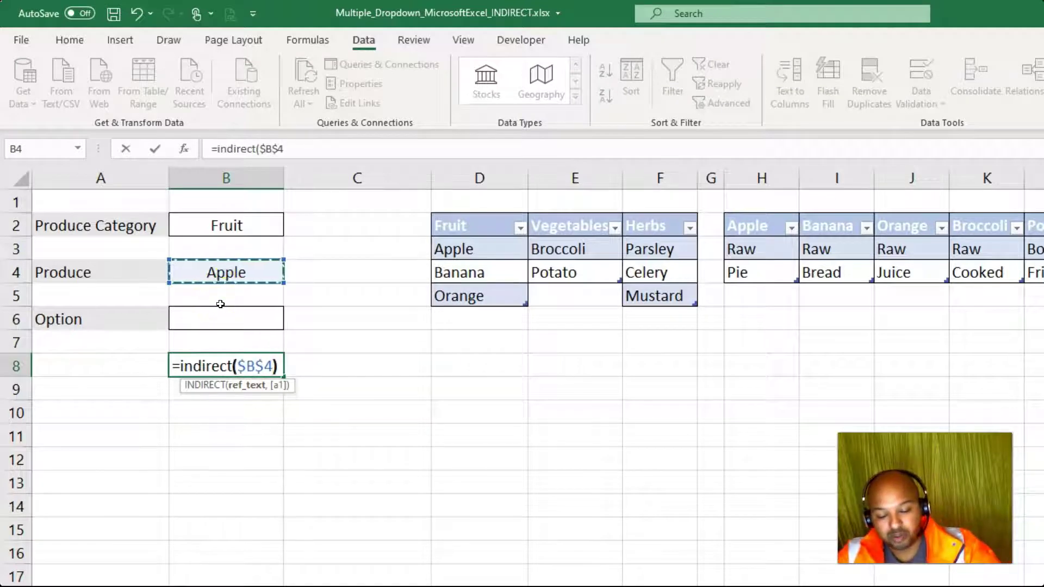
type(")")
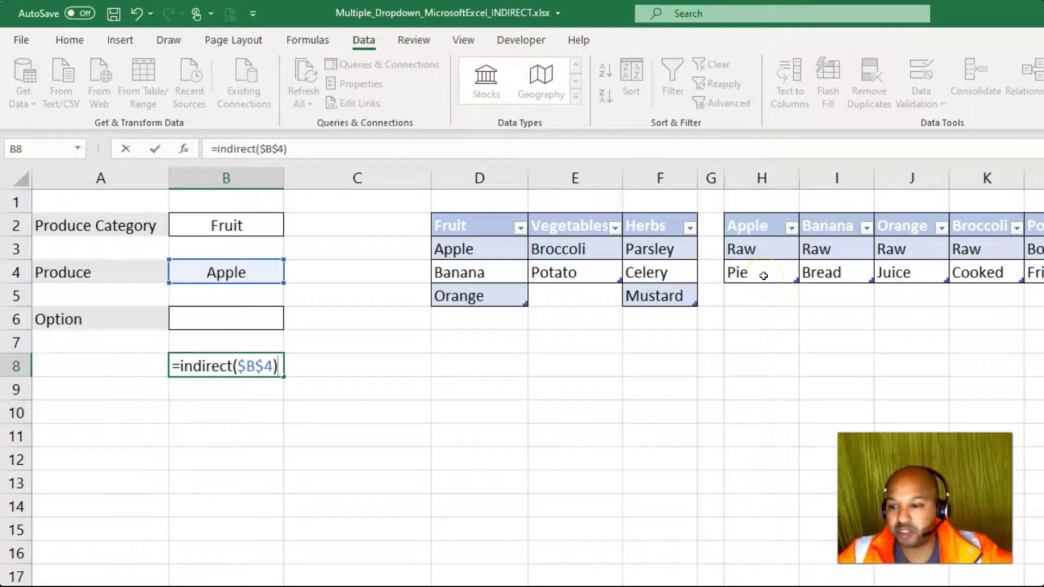
key("Return")
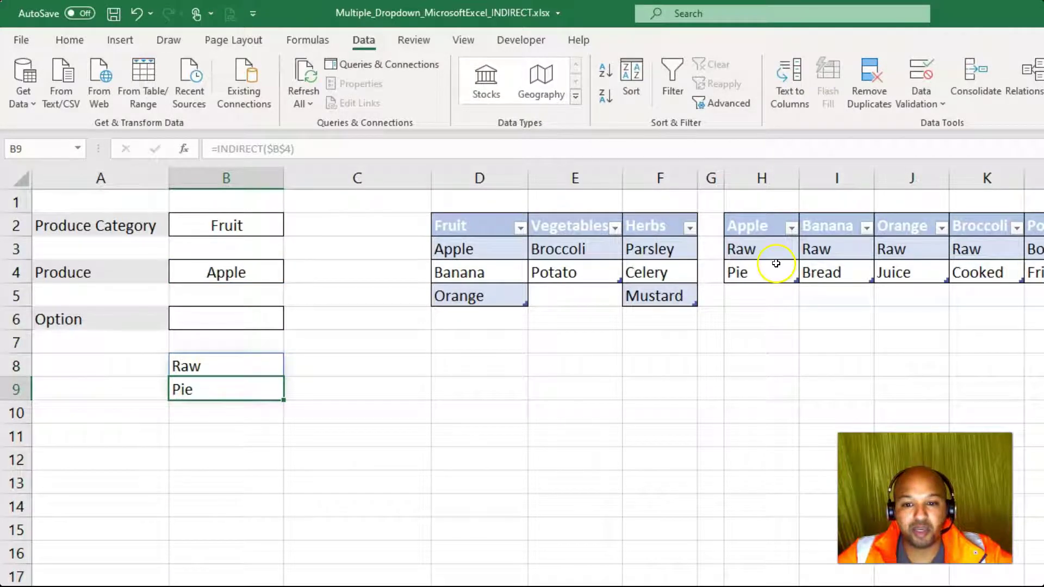
- Add list data validation to Option cell B6, using =INDIRECT($B$4) copied from B8 as the source, and choose Pie in it
left_click(233, 366)
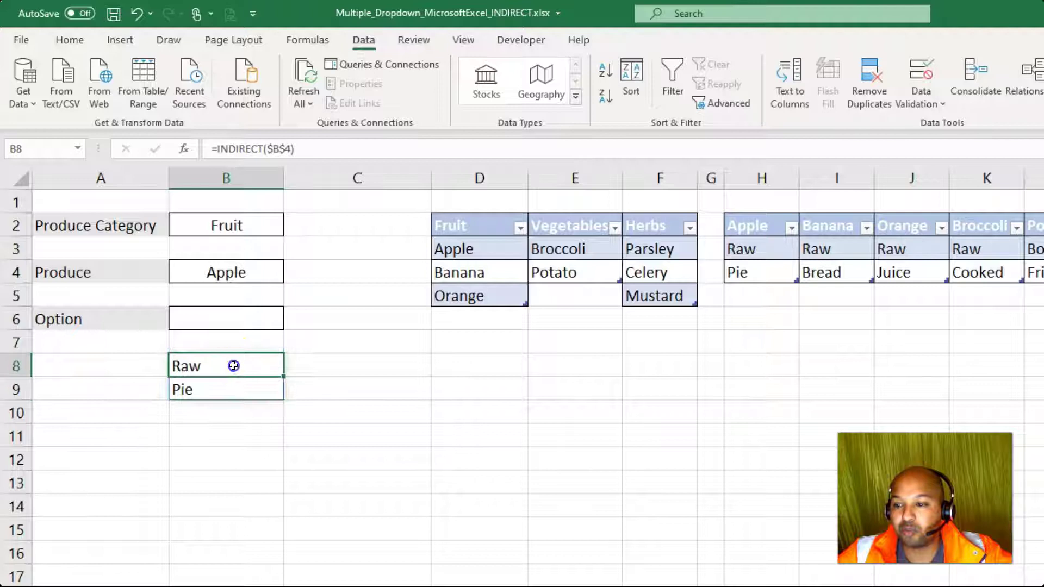
left_click_drag(322, 145, 247, 146)
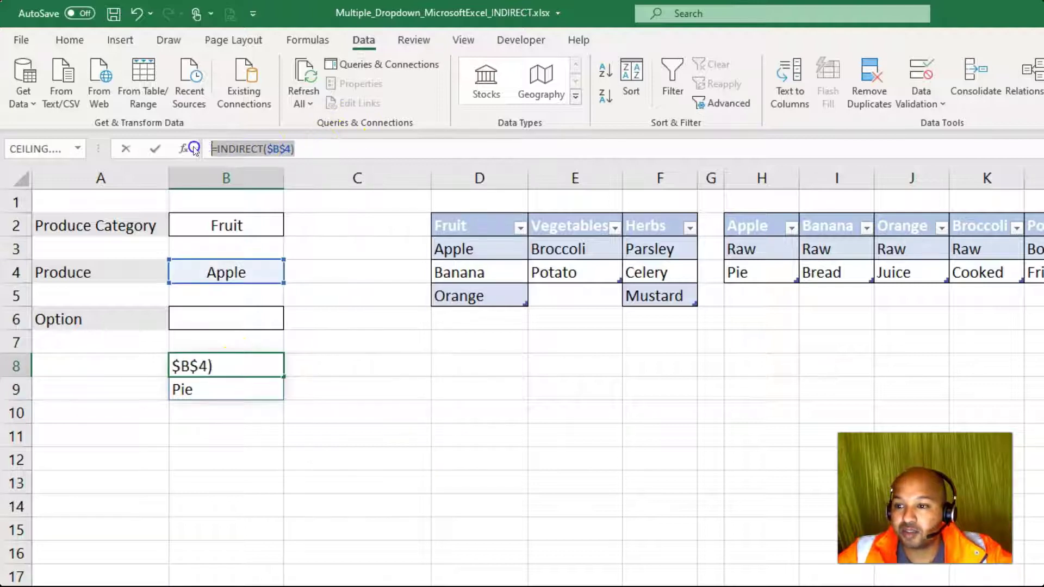
key("Escape")
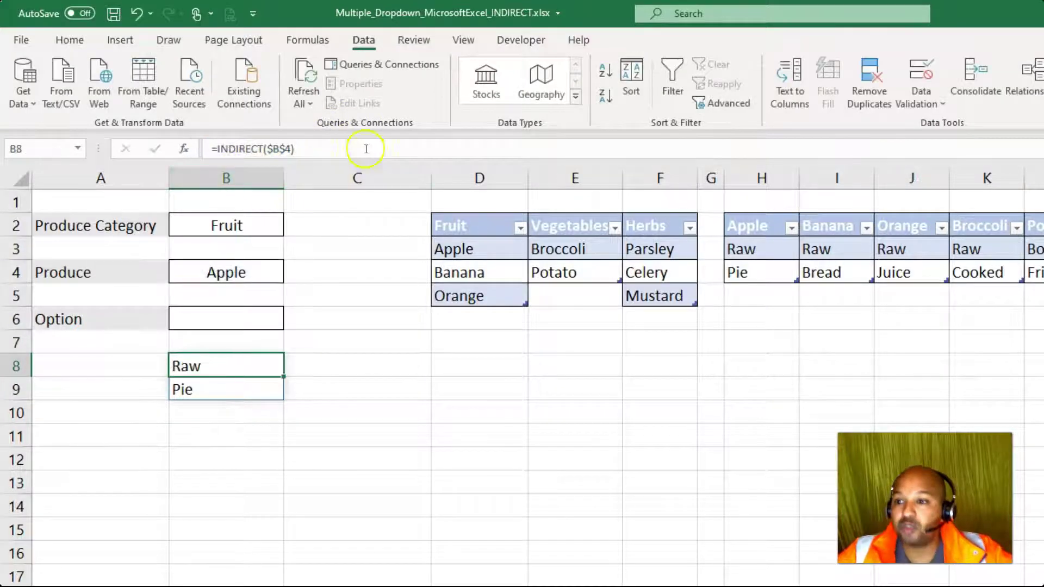
left_click(210, 315)
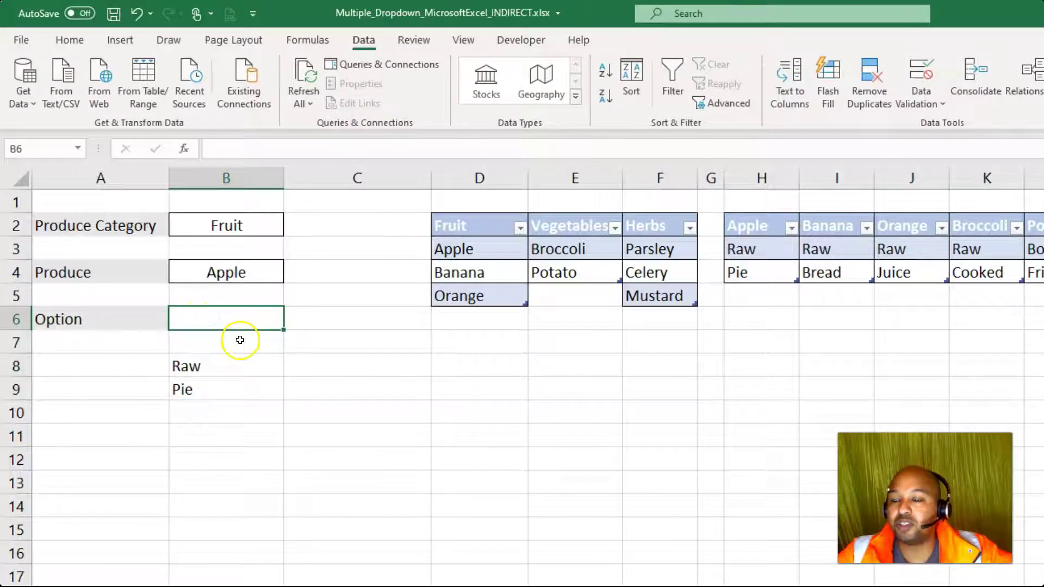
left_click(923, 77)
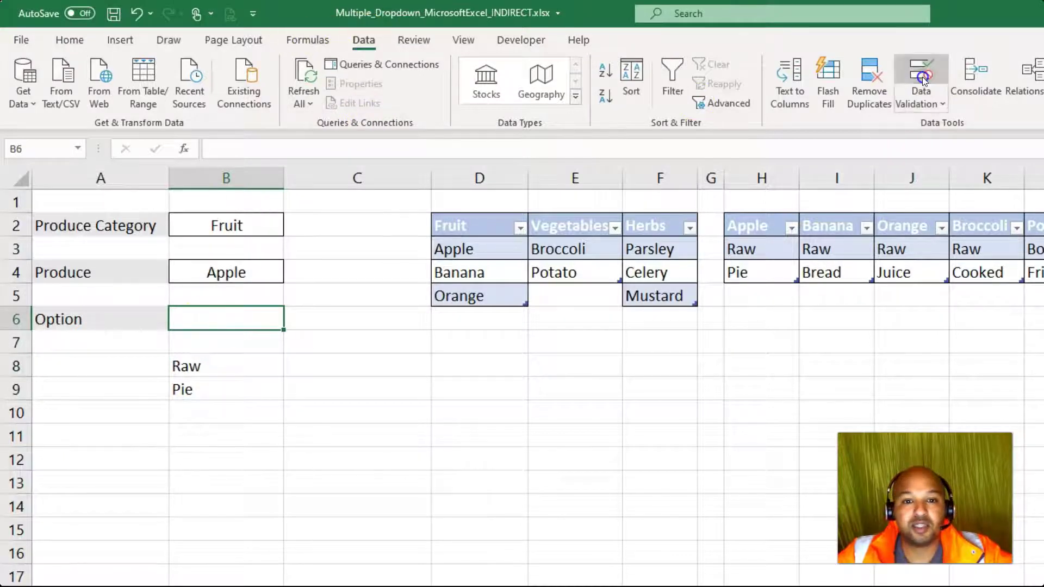
left_click(600, 348)
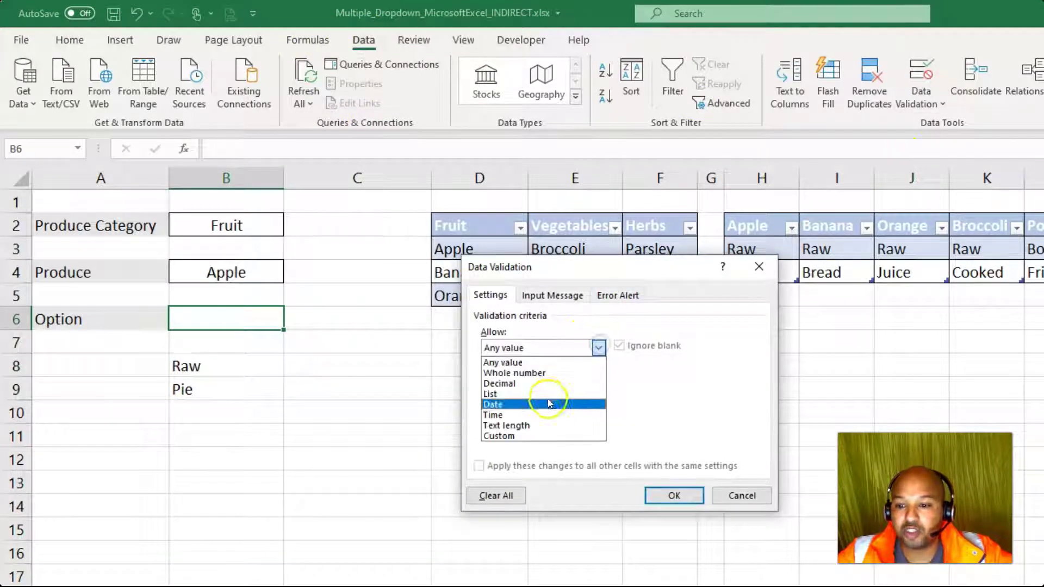
left_click(533, 394)
left_click(545, 413)
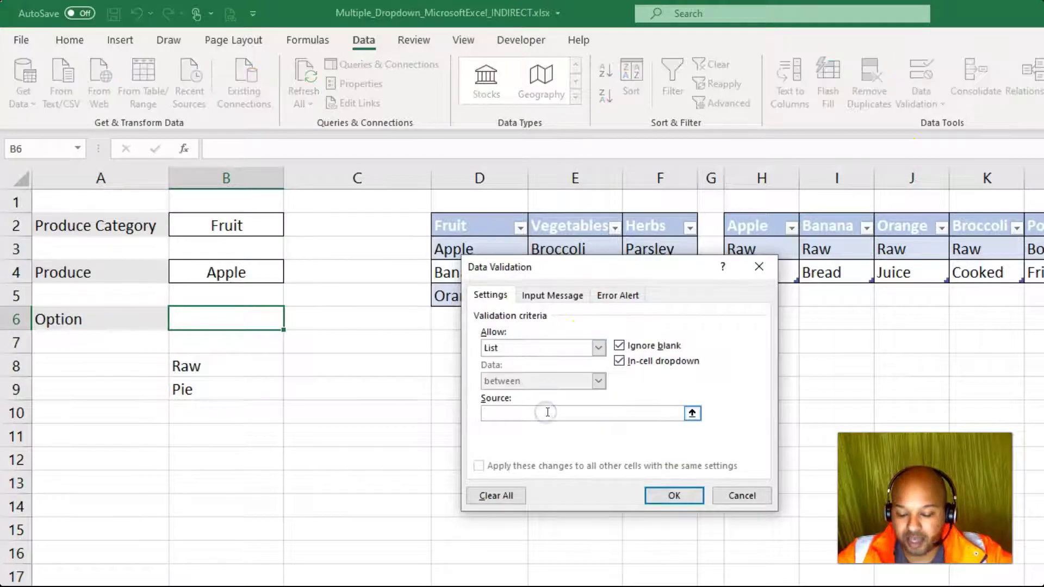
left_click(673, 495)
left_click(292, 322)
left_click(250, 354)
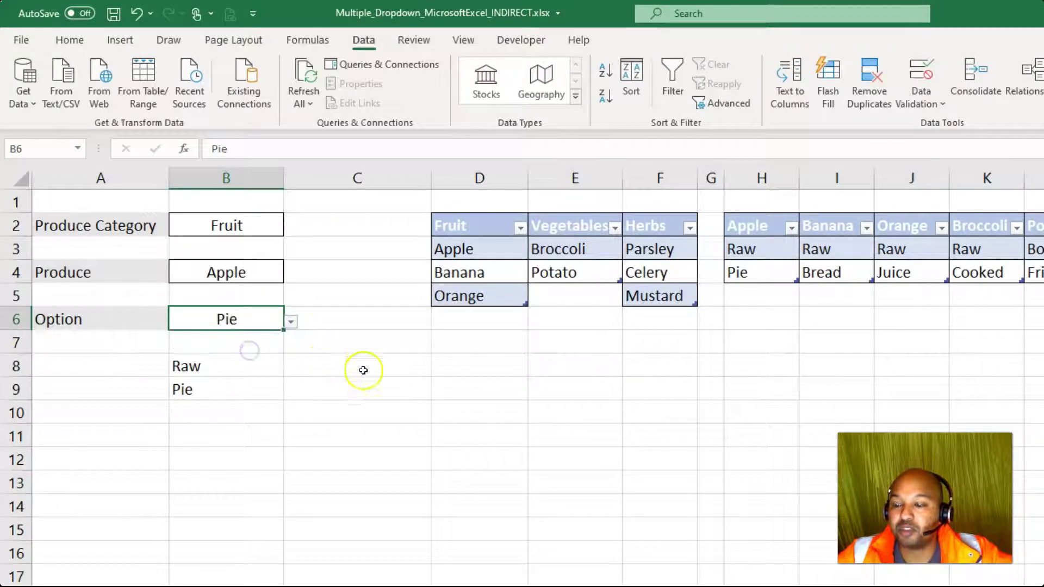
- Switch the Produce Category in B2 to Vegetables and choose Broccoli in Produce cell B4
left_click(267, 226)
left_click(291, 229)
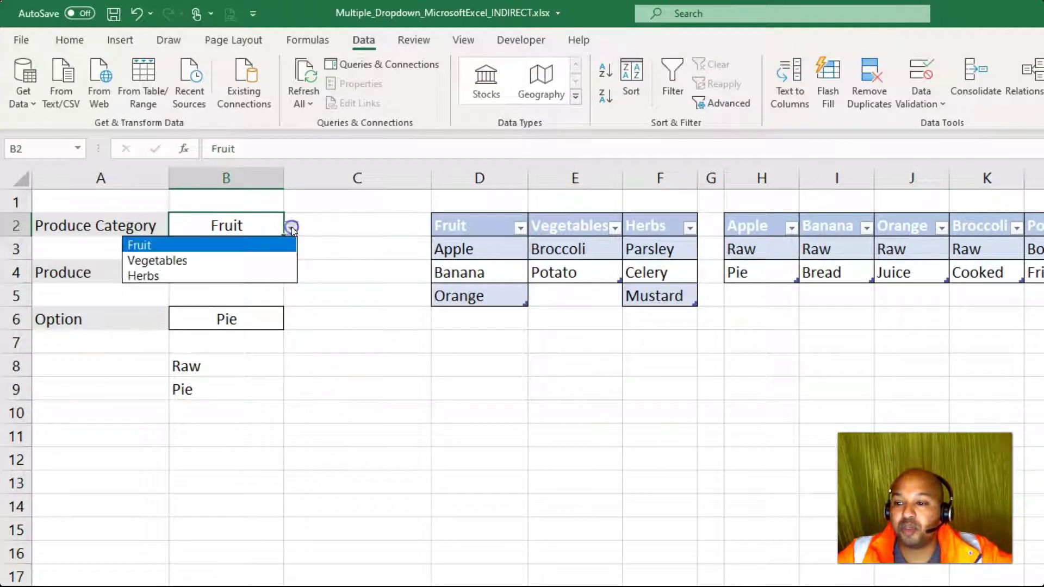
left_click(261, 261)
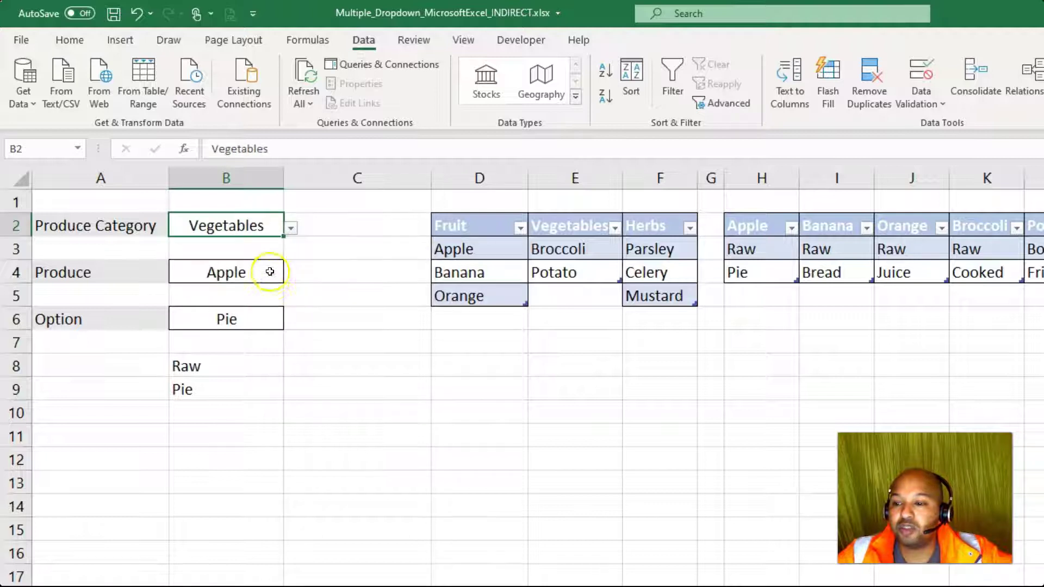
left_click(271, 272)
left_click(292, 276)
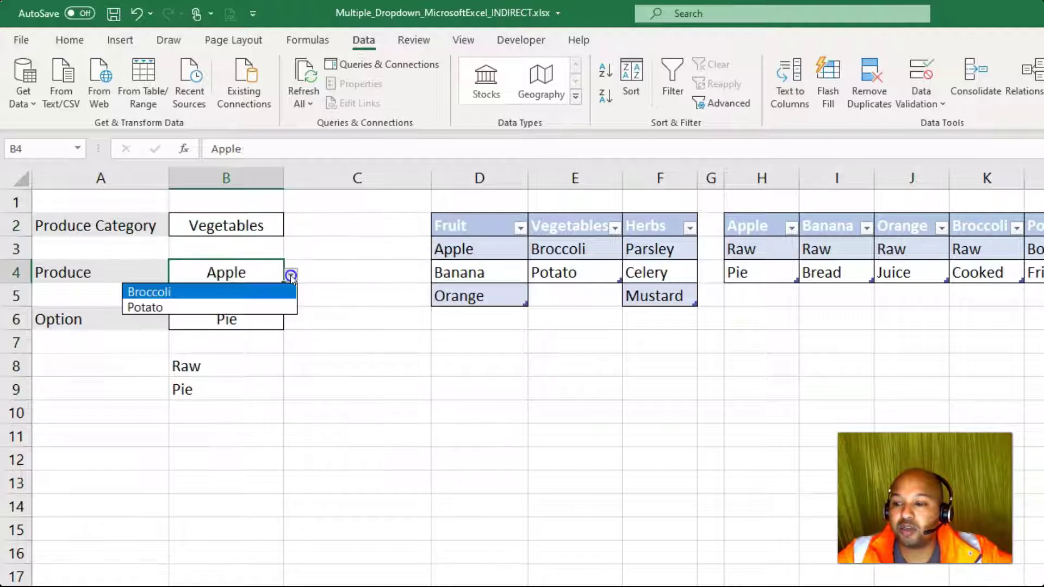
left_click(199, 292)
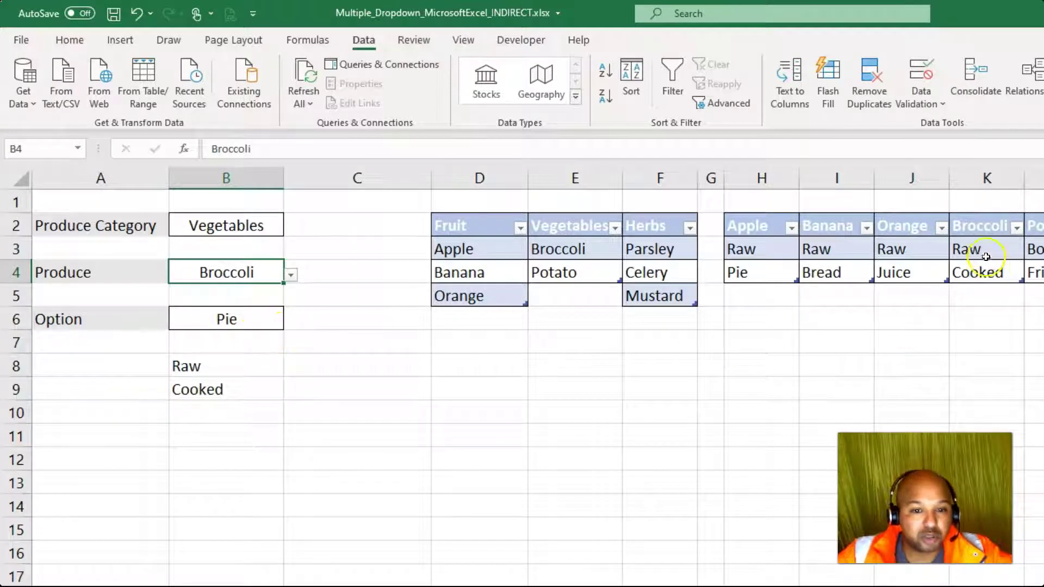
- Choose Raw in Option cell B6 and delete the INDIRECT test list in B8:B9
left_click(252, 319)
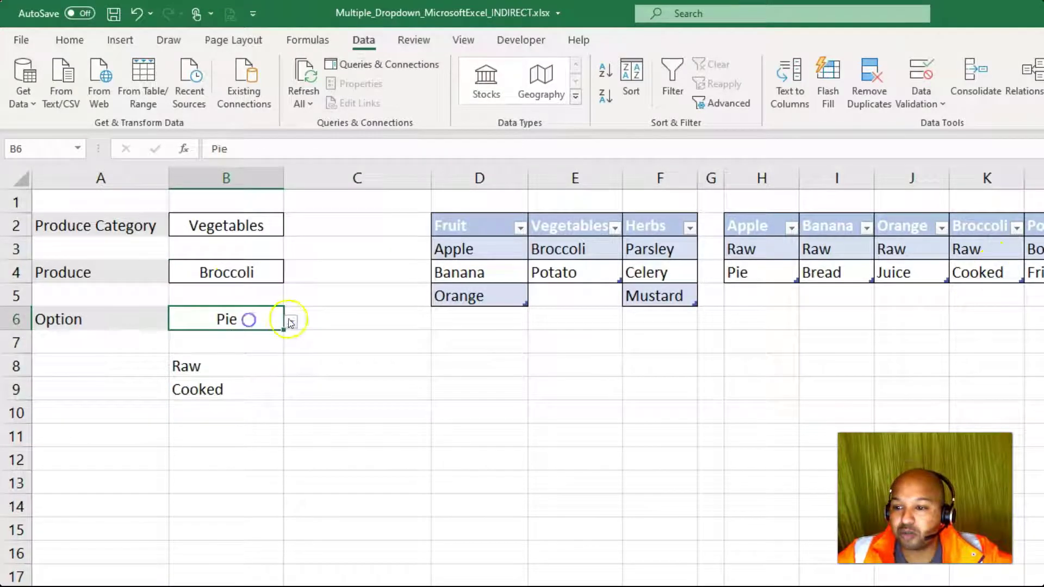
left_click(290, 322)
left_click(192, 338)
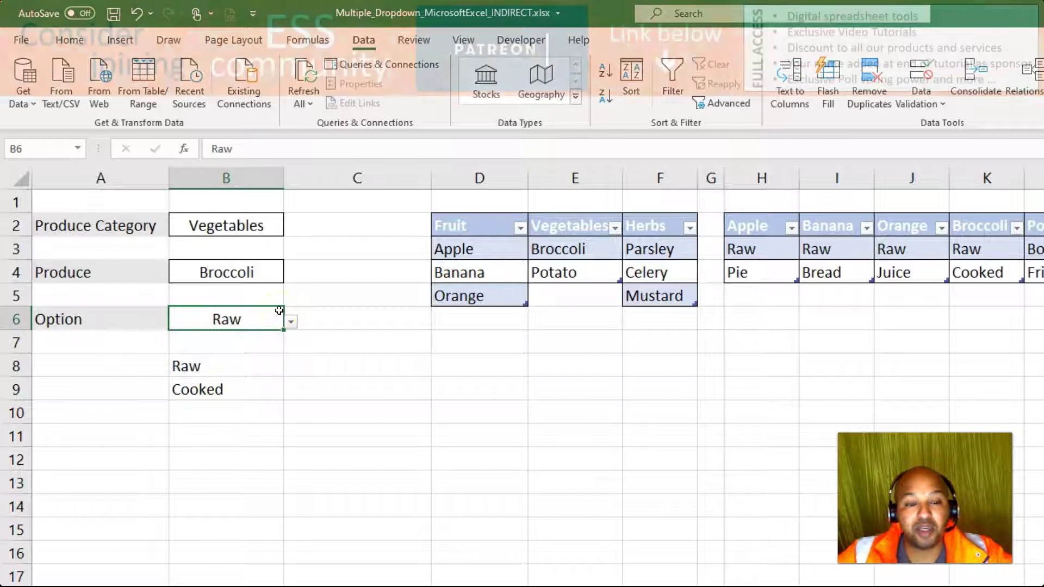
left_click_drag(226, 366, 226, 390)
key("Delete")
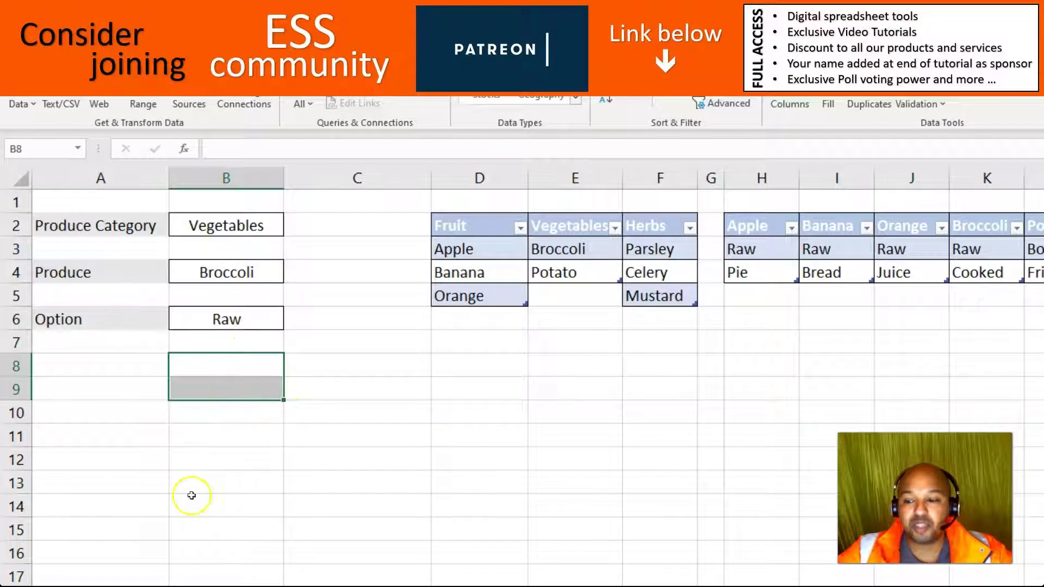
left_click_drag(122, 465, 121, 586)
left_click_drag(131, 455, 131, 586)
left_click_drag(212, 454, 215, 586)
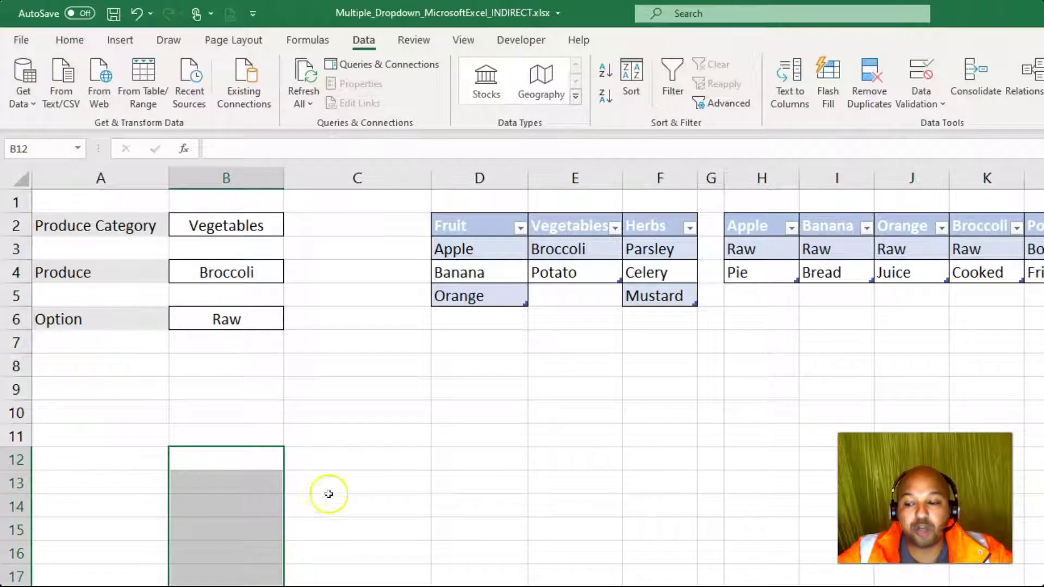
left_click_drag(345, 450, 359, 585)
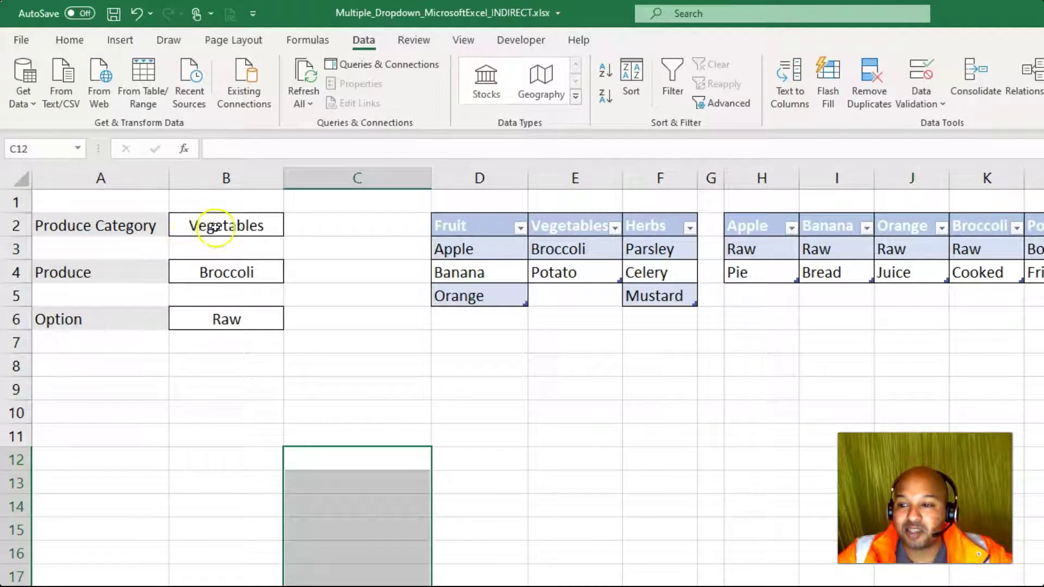
- Copy the labels in A2:A6 and paste them transposed as a header row starting at A11
left_click_drag(106, 224, 112, 320)
key("ctrl+c")
left_click(124, 434)
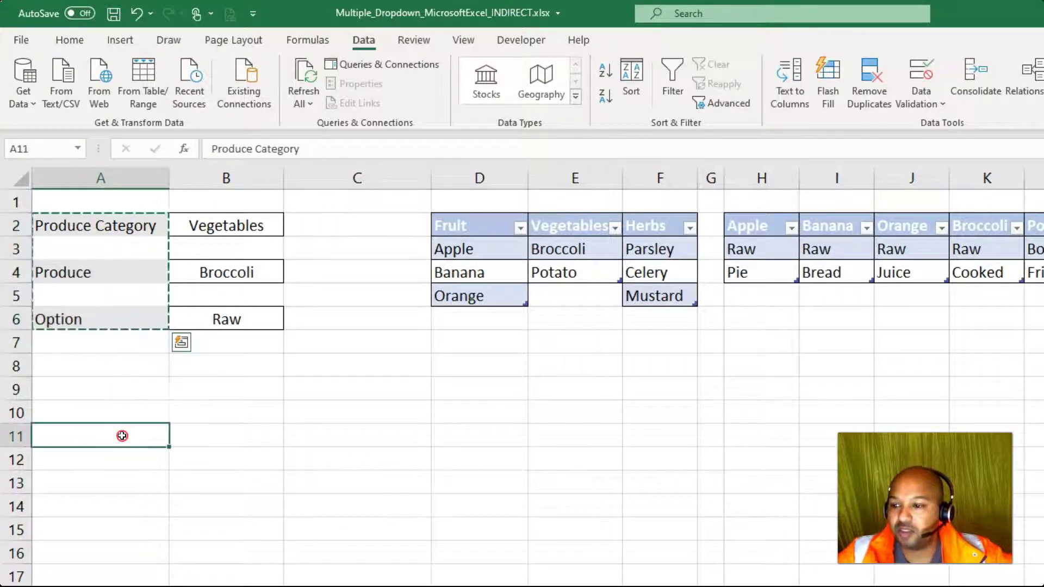
right_click(121, 436)
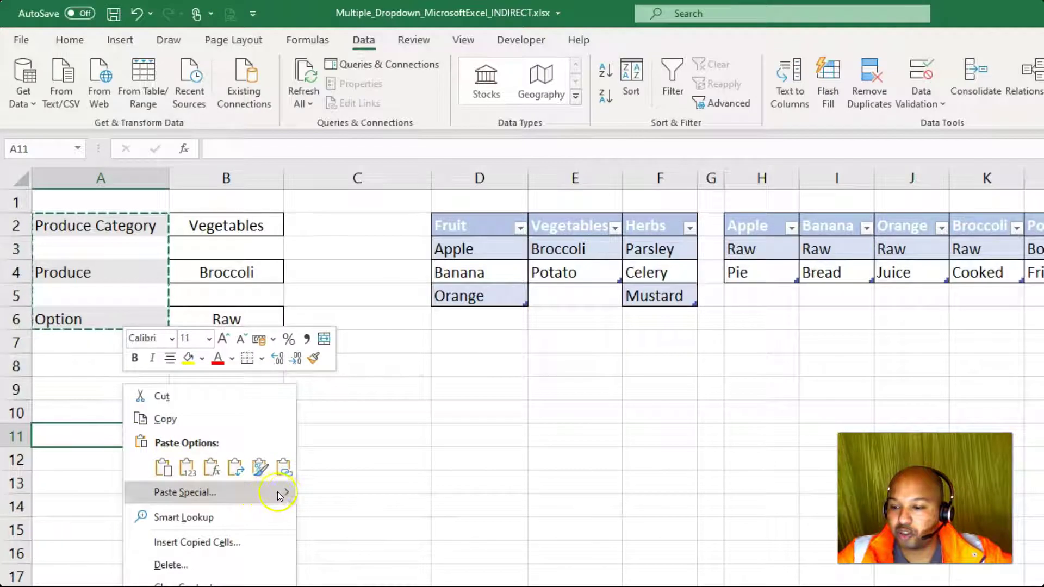
mouse_move(283, 494)
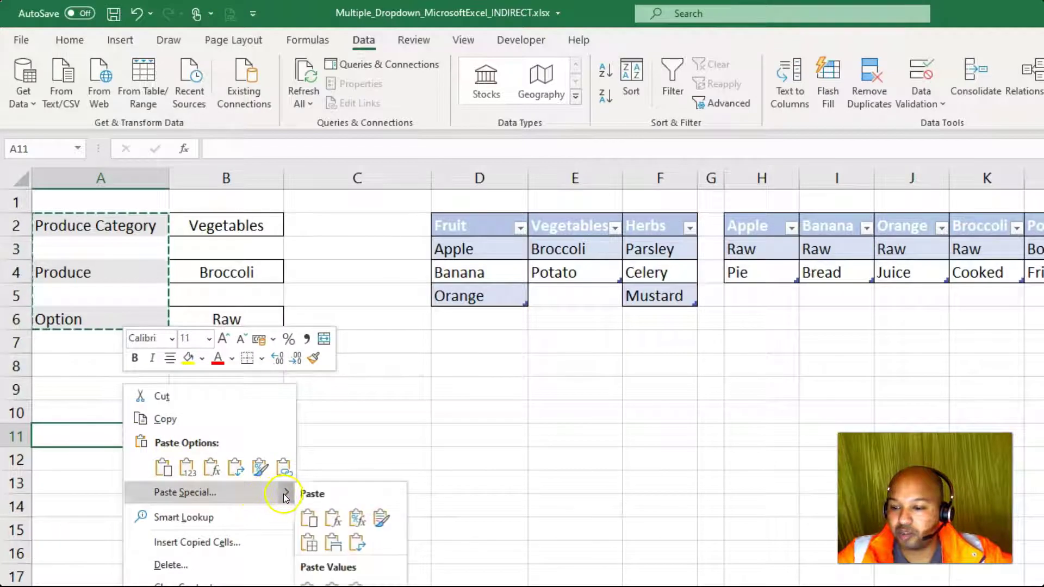
left_click(361, 544)
- Close the gaps in the row 11 headers by moving Produce to B11 and Option to C11
left_click(544, 436)
key("ctrl+x")
key("Left")
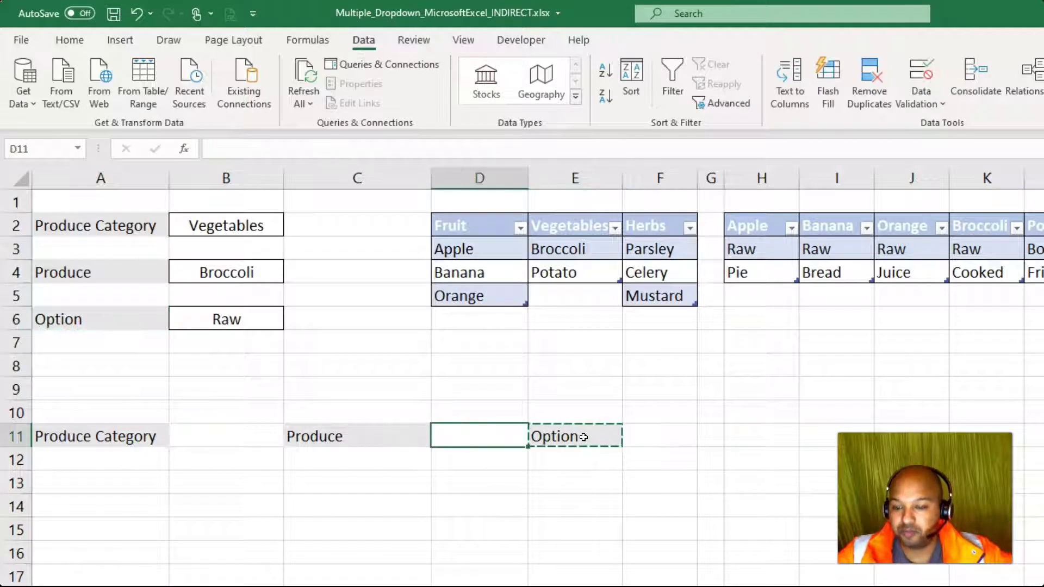
key("ctrl+v")
key("shift+Left")
key("ctrl+x")
key("Left")
key("Left")
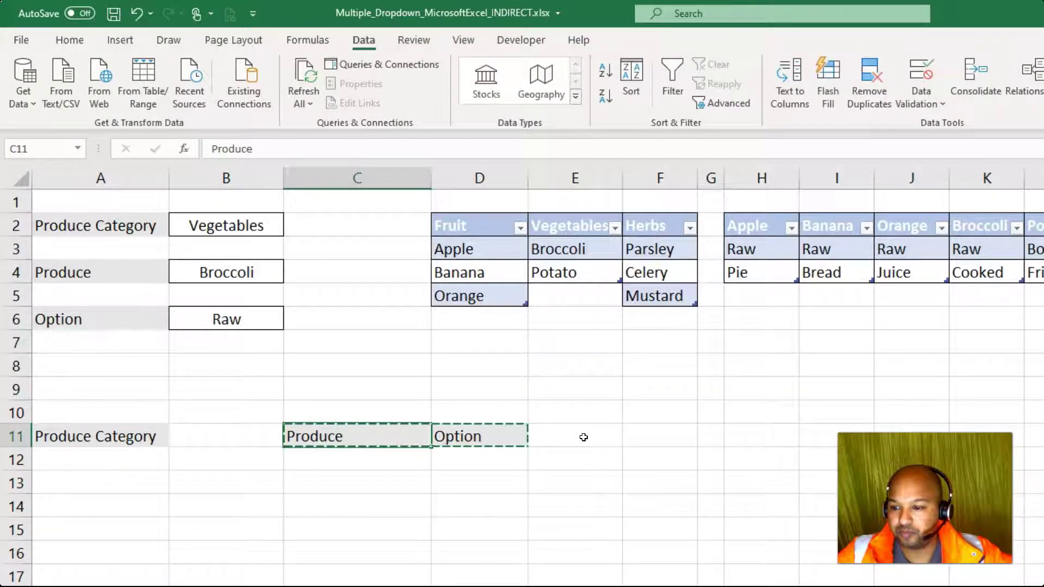
key("ctrl+v")
key("Down")
key("Left")
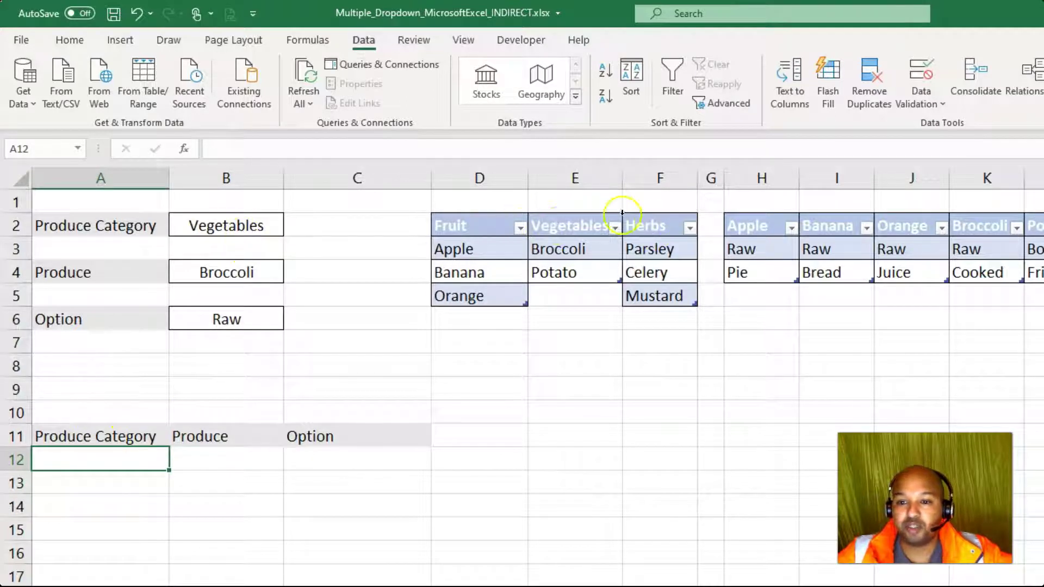
- Add list data validation to Produce Category cell A12 with the source =$D$2:$F$2
type("=")
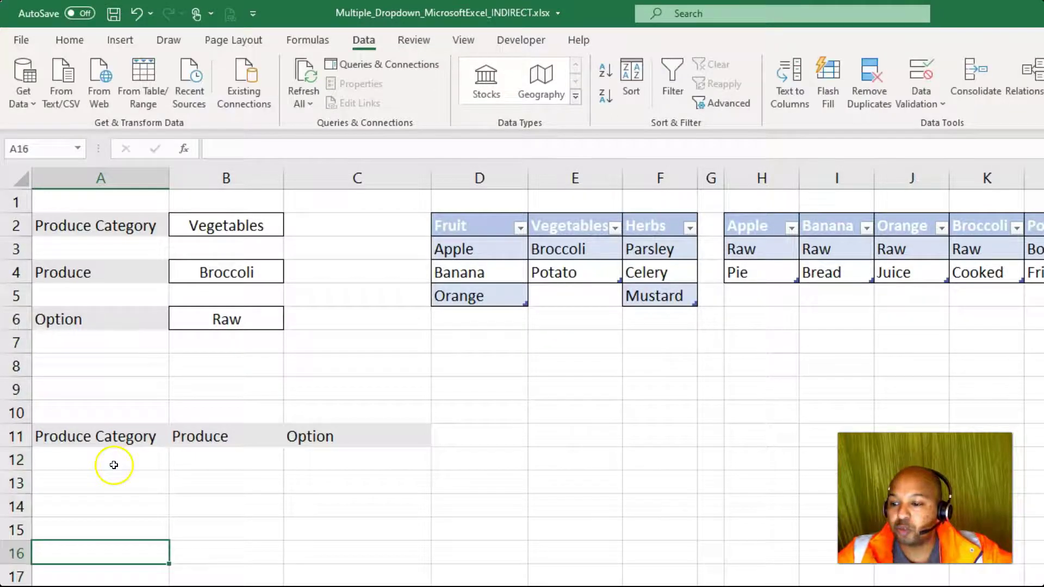
left_click(114, 465)
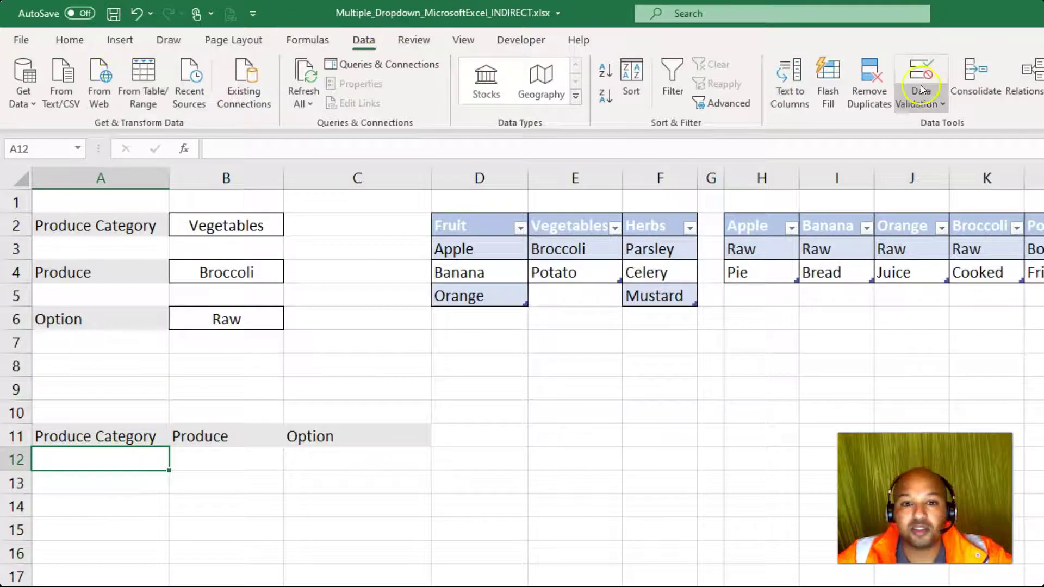
left_click(921, 101)
left_click(947, 126)
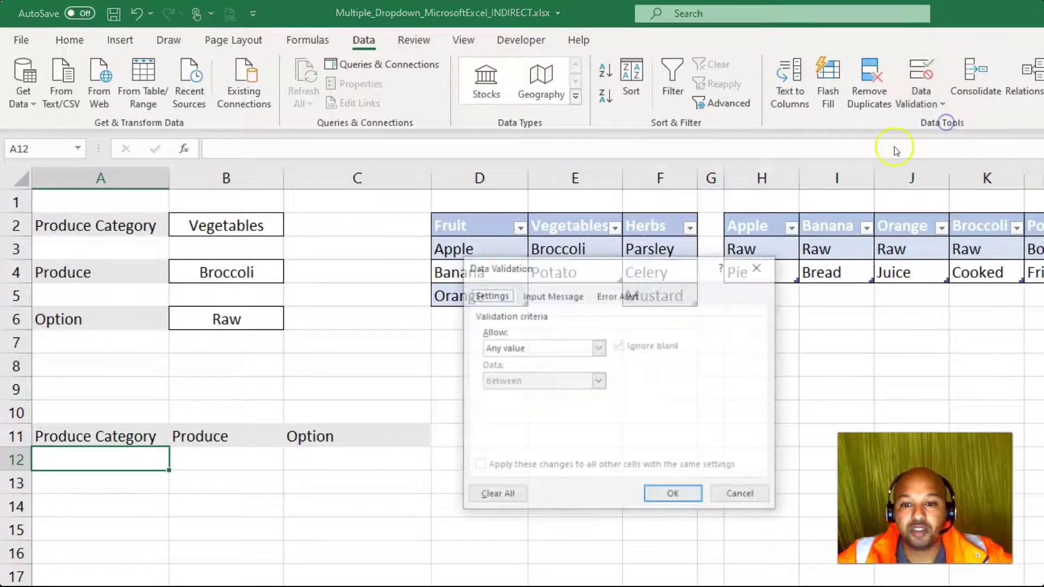
left_click(598, 348)
left_click(563, 402)
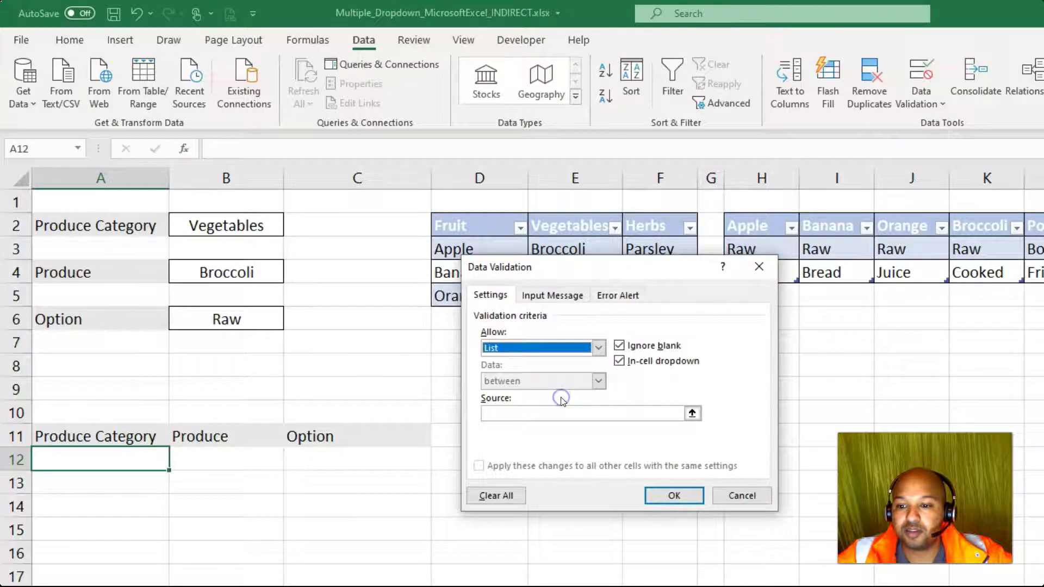
left_click(696, 414)
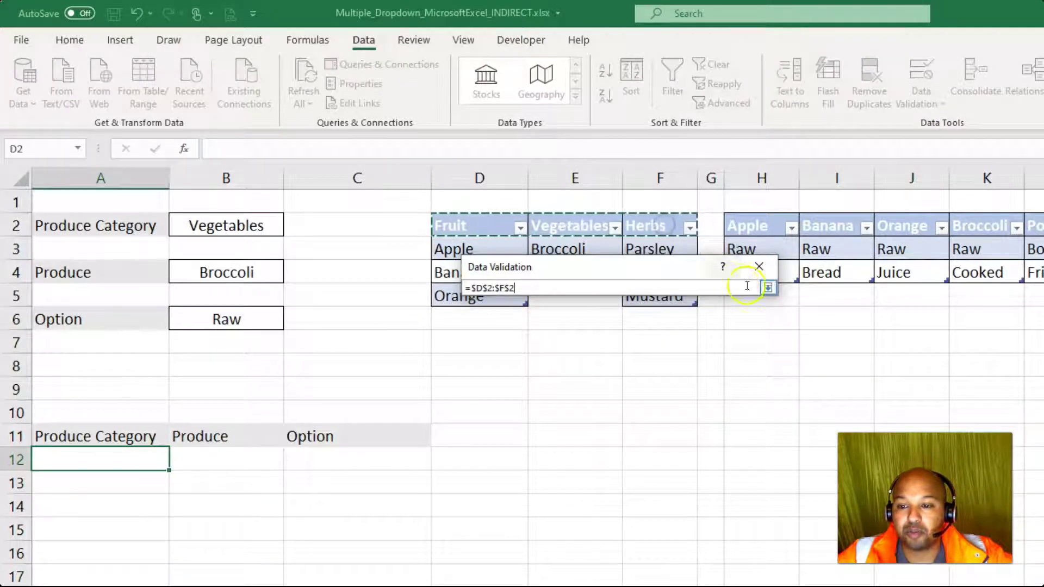
left_click(768, 289)
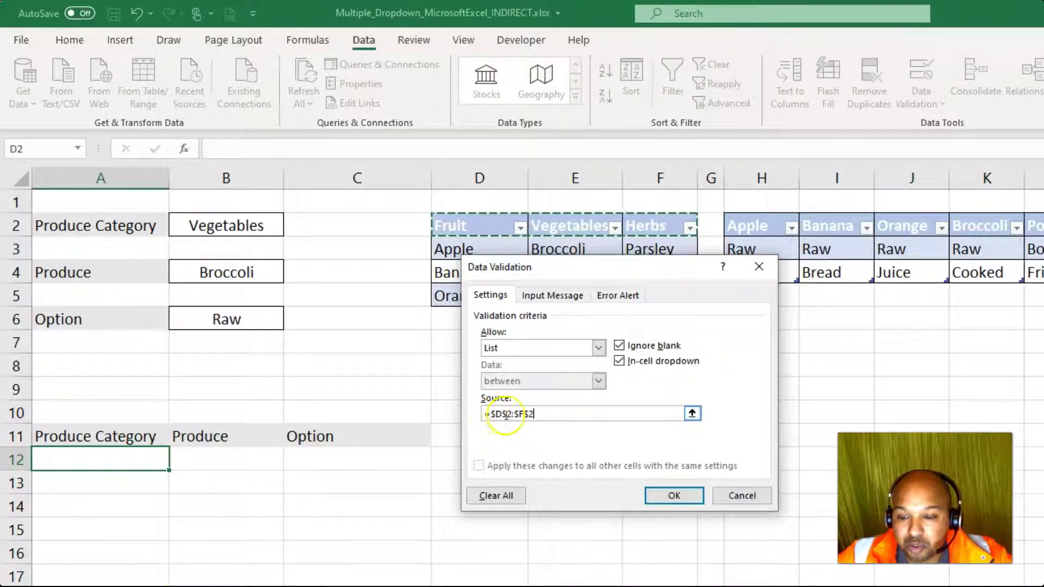
left_click(675, 495)
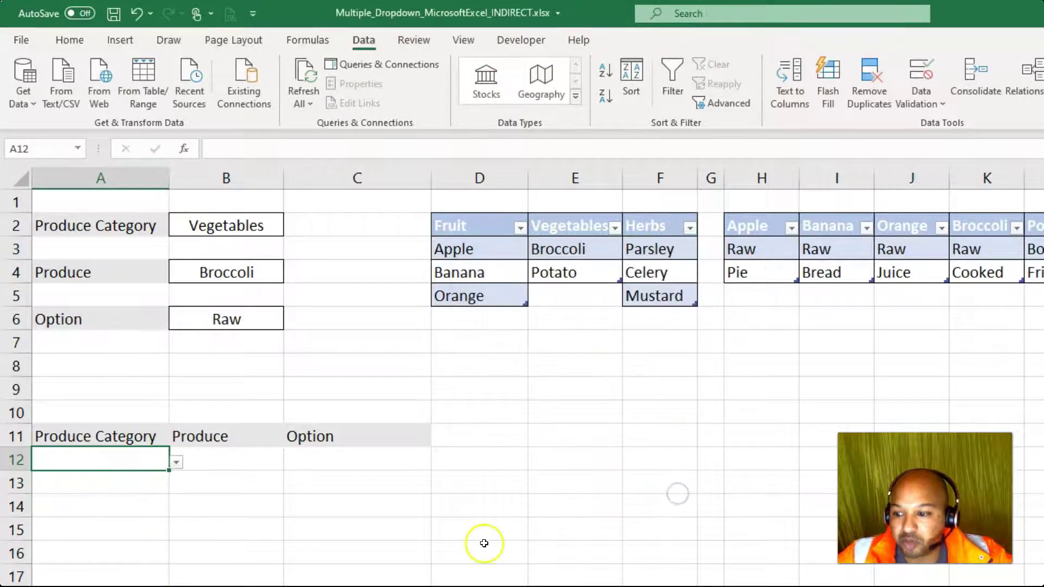
- Enter the formula =INDIRECT($A12) in Produce cell B12, with the column reference locked
left_click(235, 465)
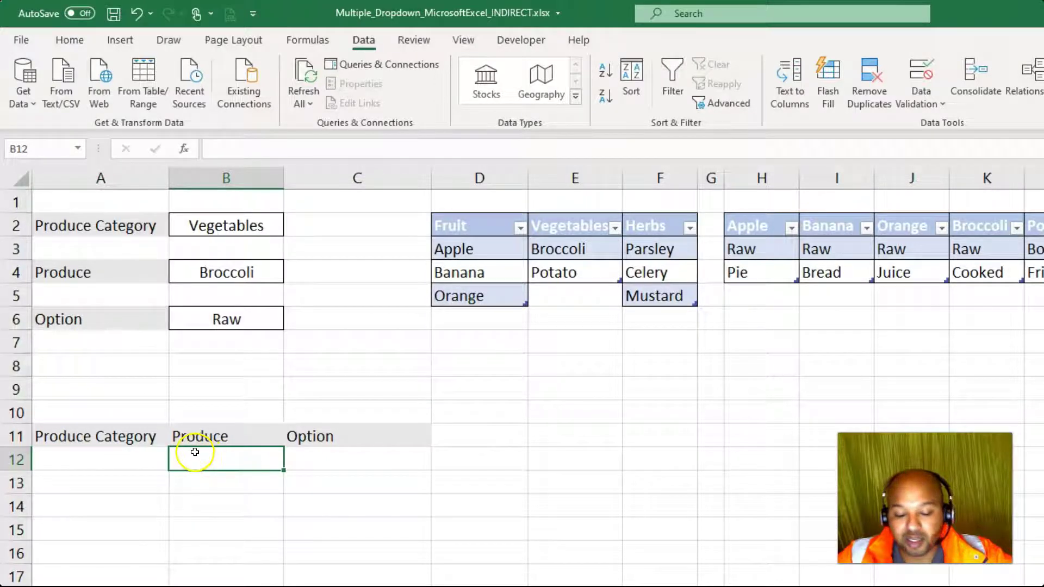
type("=indire")
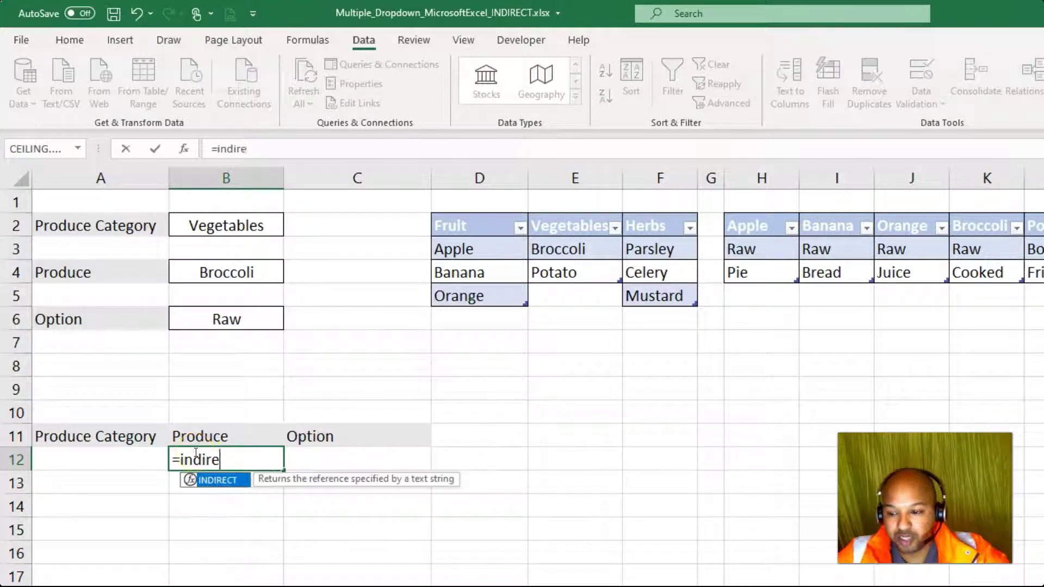
type("ct(")
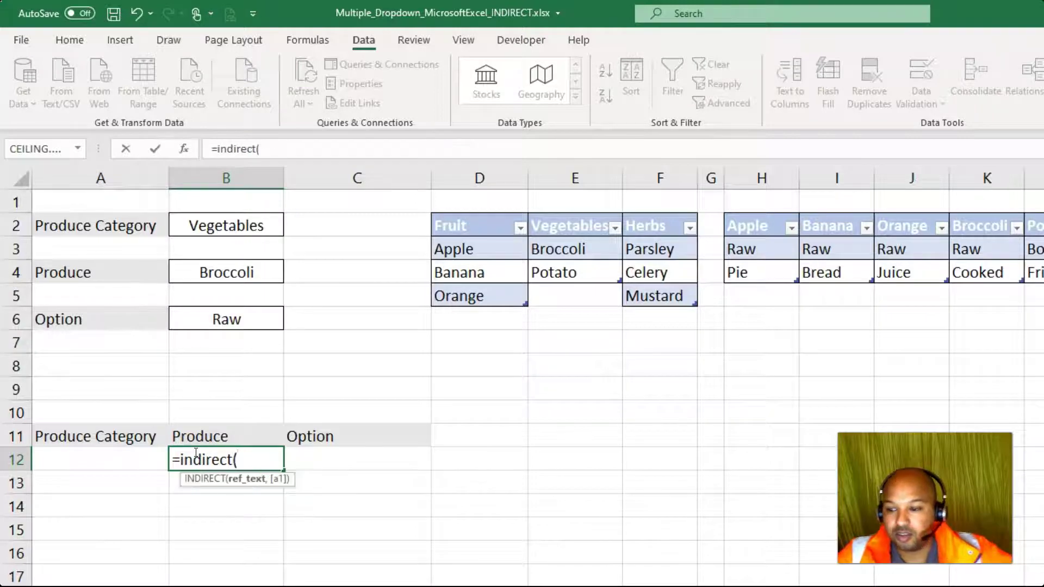
left_click(103, 460)
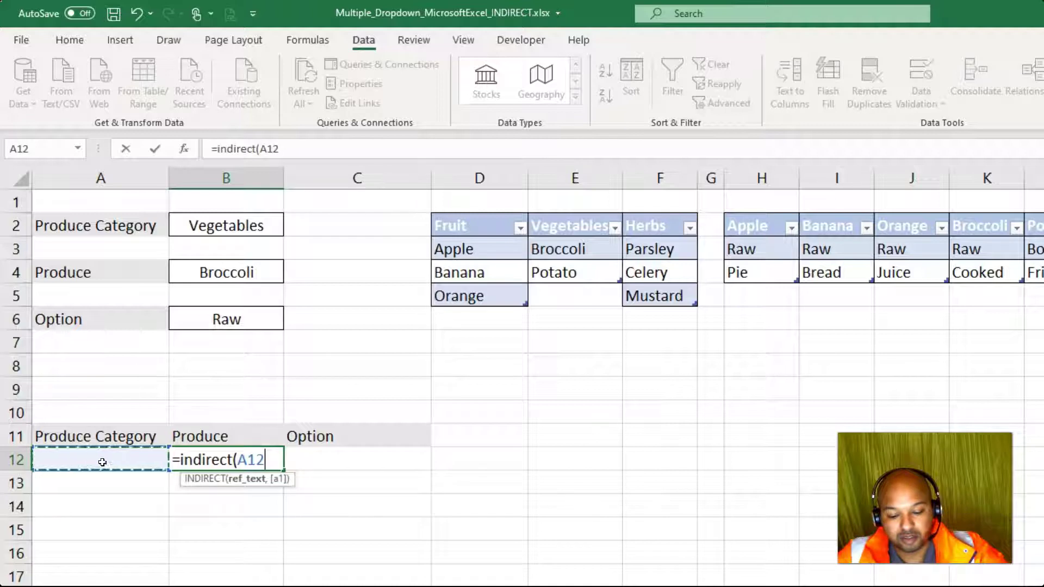
type(")")
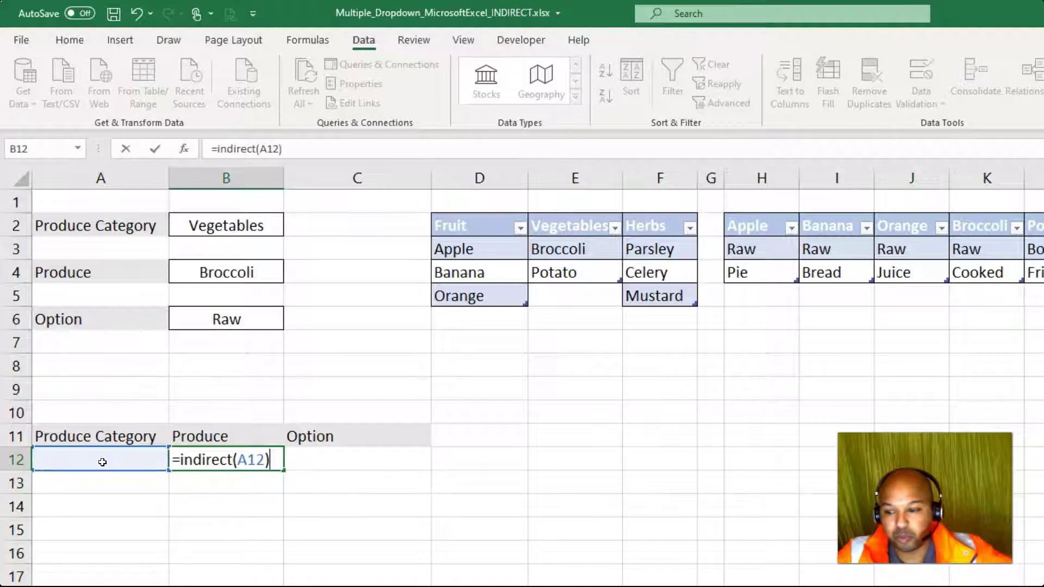
left_click(240, 461)
type("$")
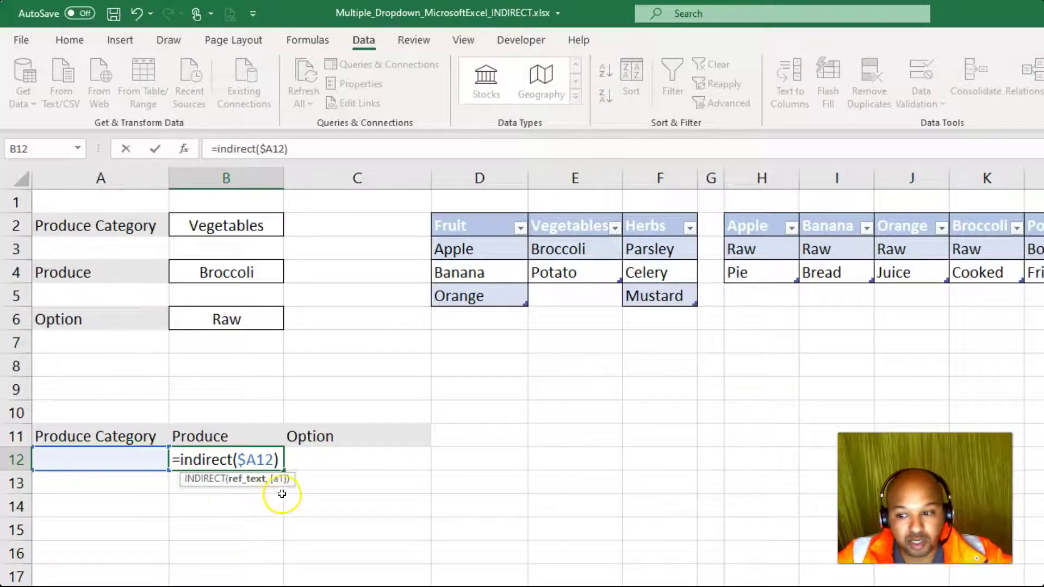
left_click(210, 508)
left_click(227, 464)
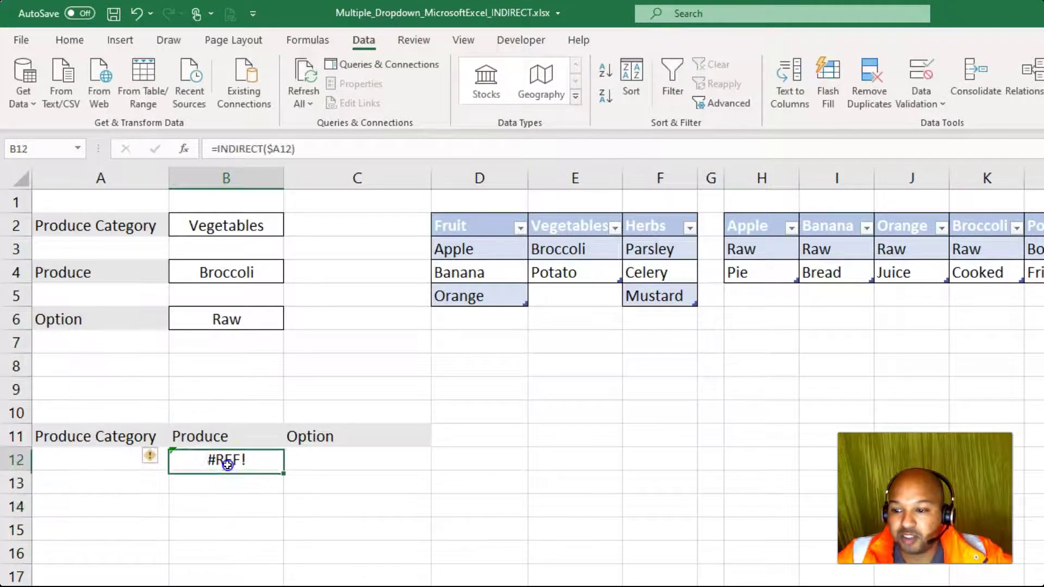
- Choose Fruit from the dropdown in Produce Category cell A12
left_click(122, 459)
left_click(174, 461)
left_click(140, 479)
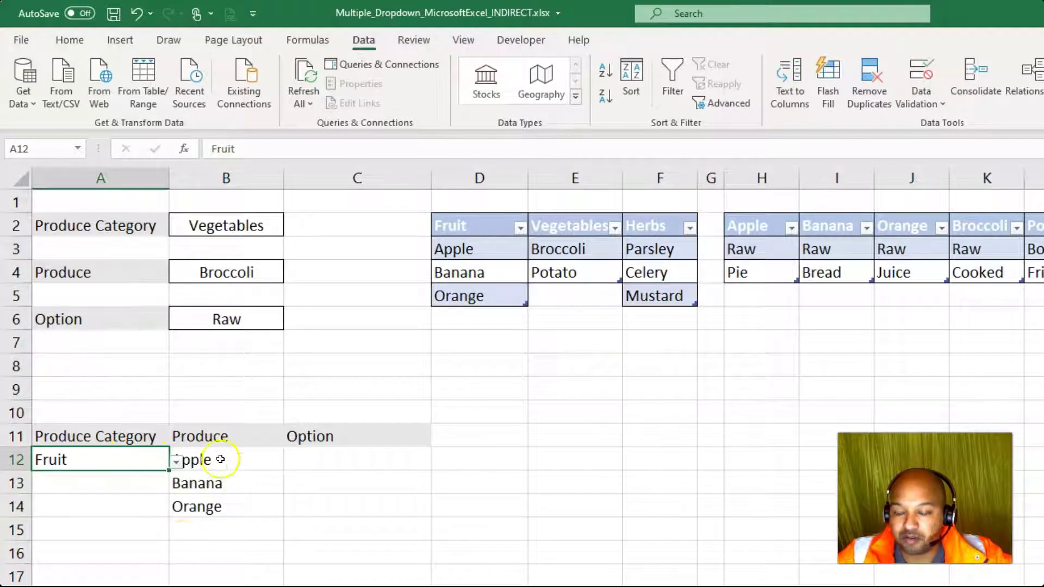
- Copy the INDIRECT formula text from Produce cell B12, then delete the formula from the cell
left_click(217, 460)
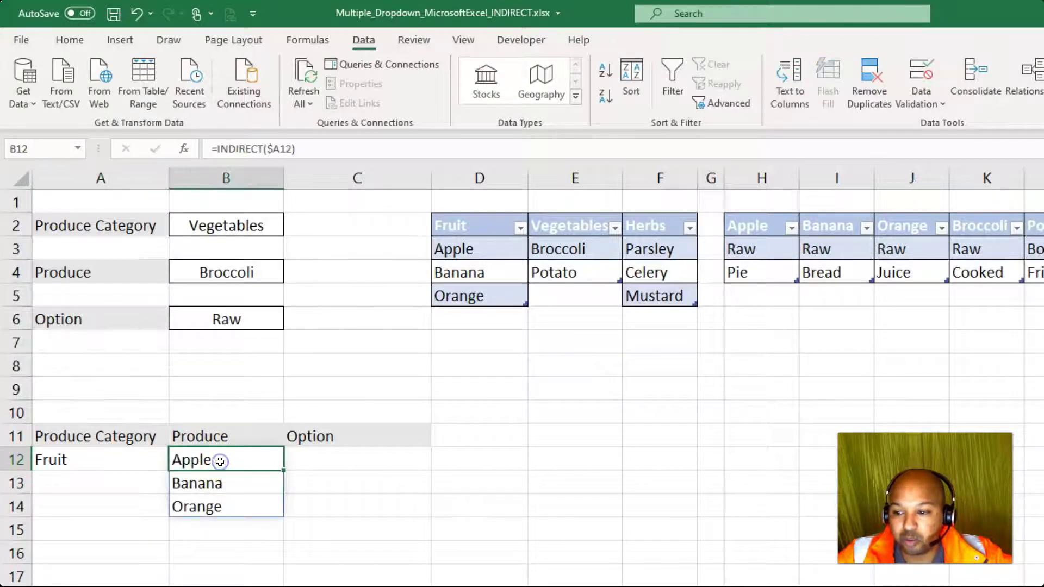
left_click_drag(310, 147, 208, 147)
key("Escape")
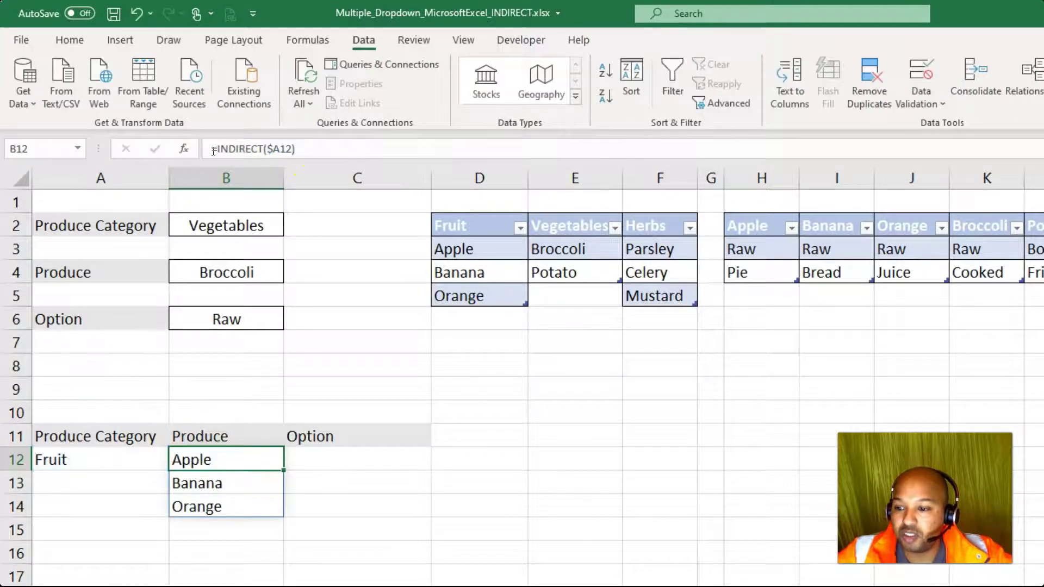
key("Delete")
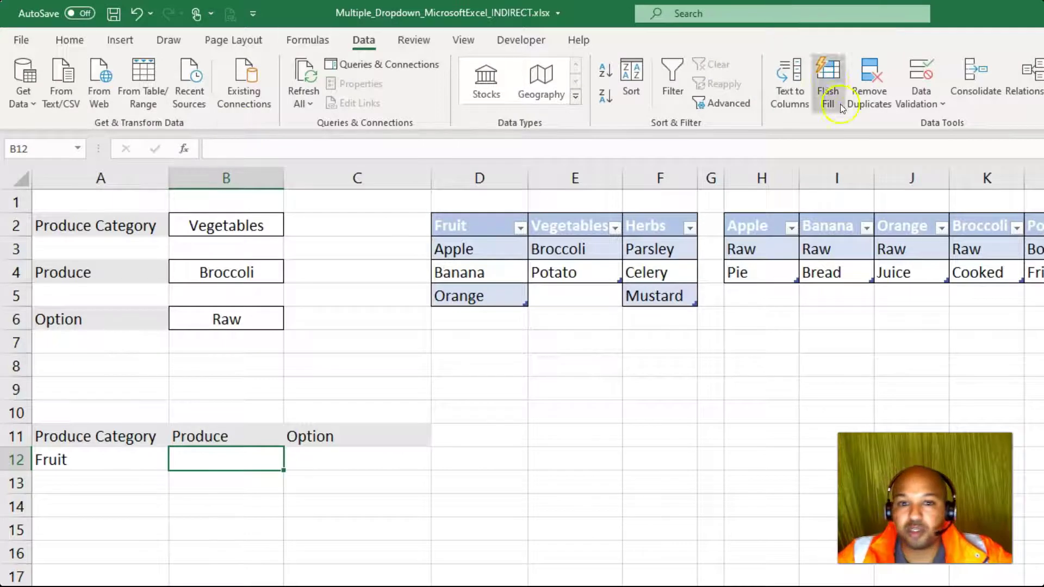
- Add list data validation to Produce cell B12 with the source =INDIRECT($A12) and check its dropdown choices
left_click(227, 501)
left_click(221, 459)
left_click(926, 81)
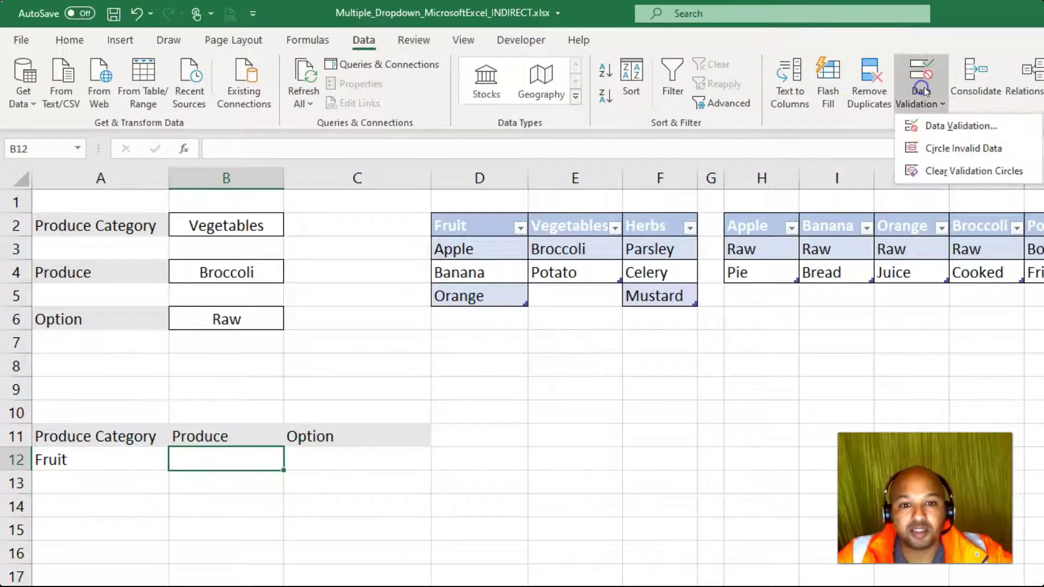
left_click(957, 124)
left_click(609, 348)
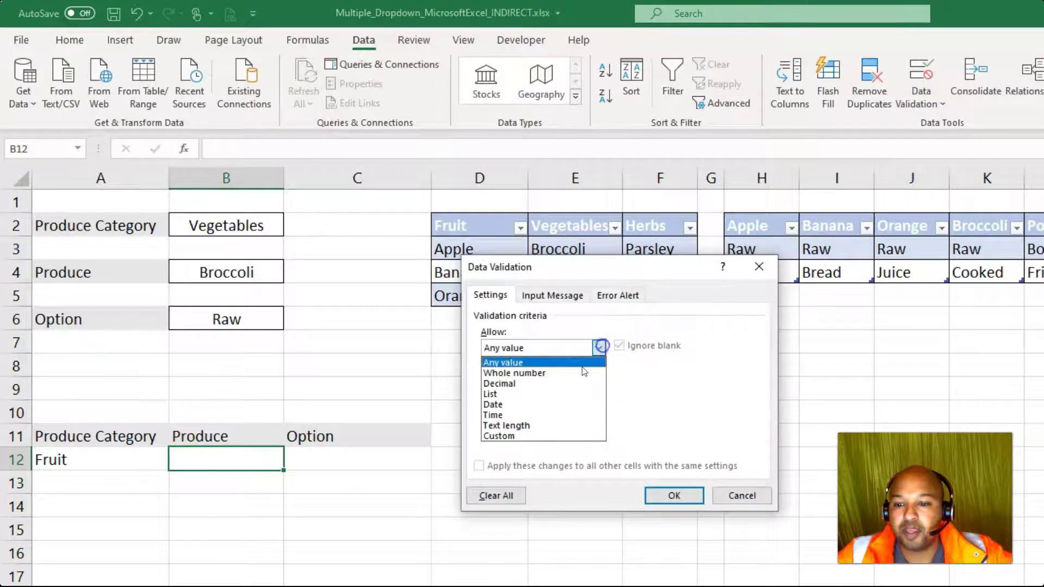
left_click(550, 392)
left_click(541, 413)
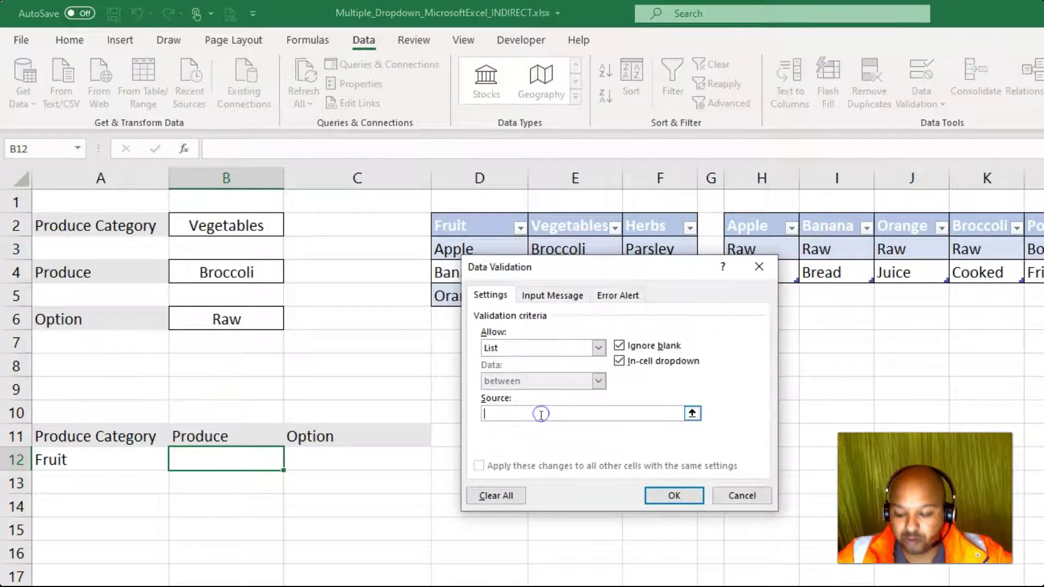
type("=INDIRECT($A12)")
left_click(673, 494)
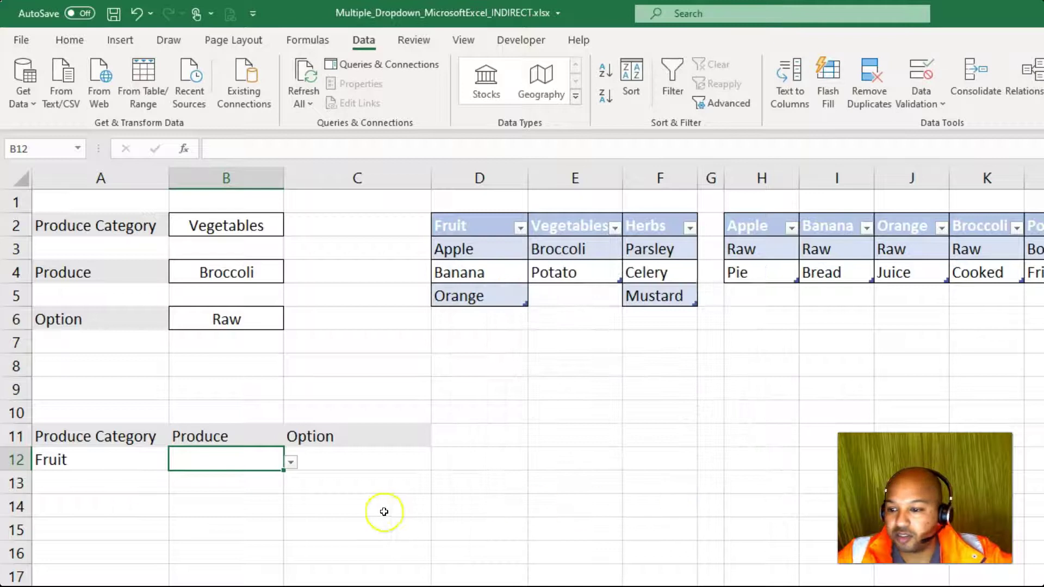
left_click(291, 463)
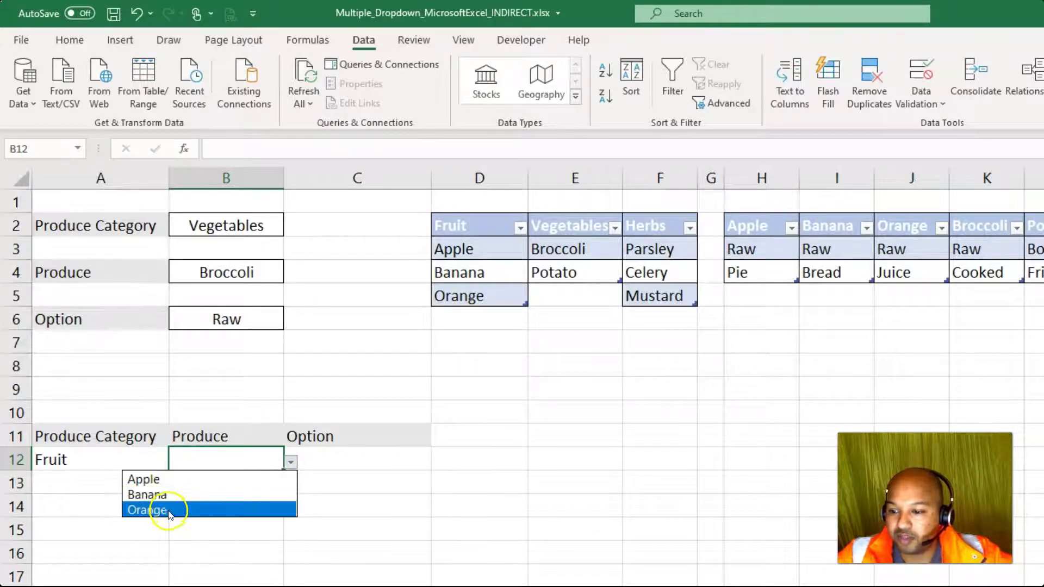
left_click(265, 563)
- Enter the formula =INDIRECT($B12) in Option cell C12, with the column reference locked
left_click(365, 469)
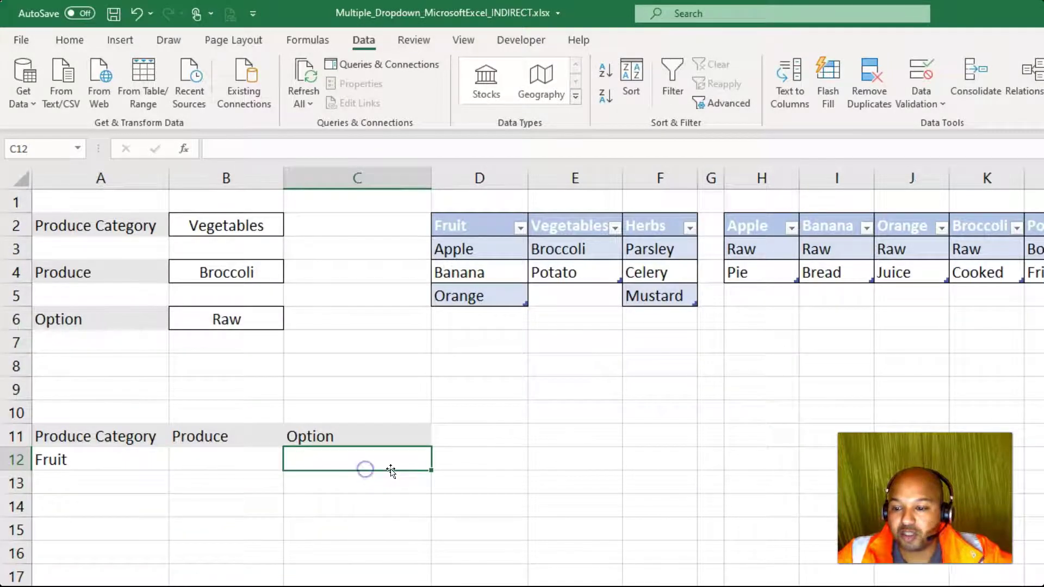
type("=")
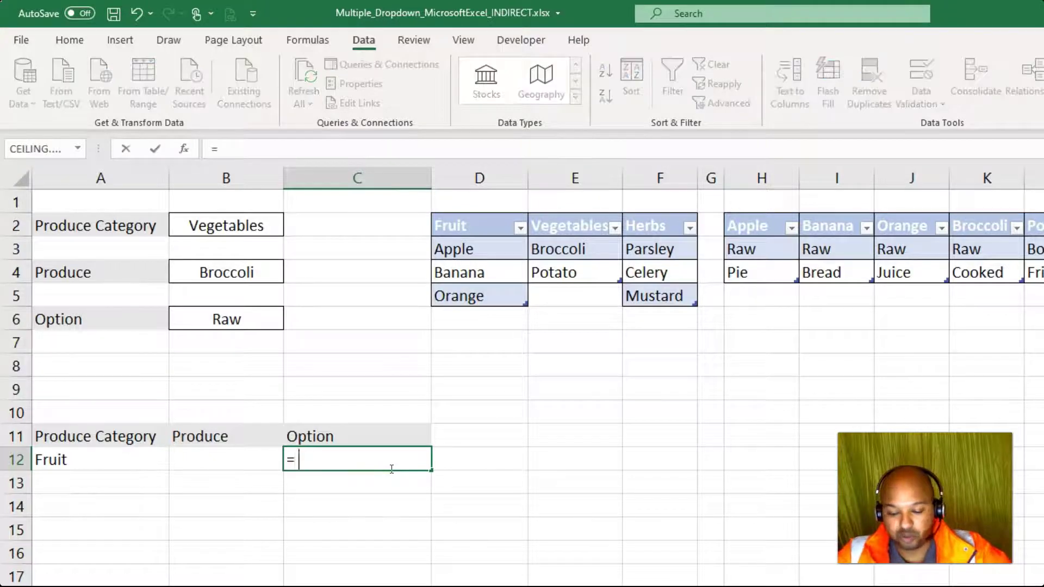
type("indirect(")
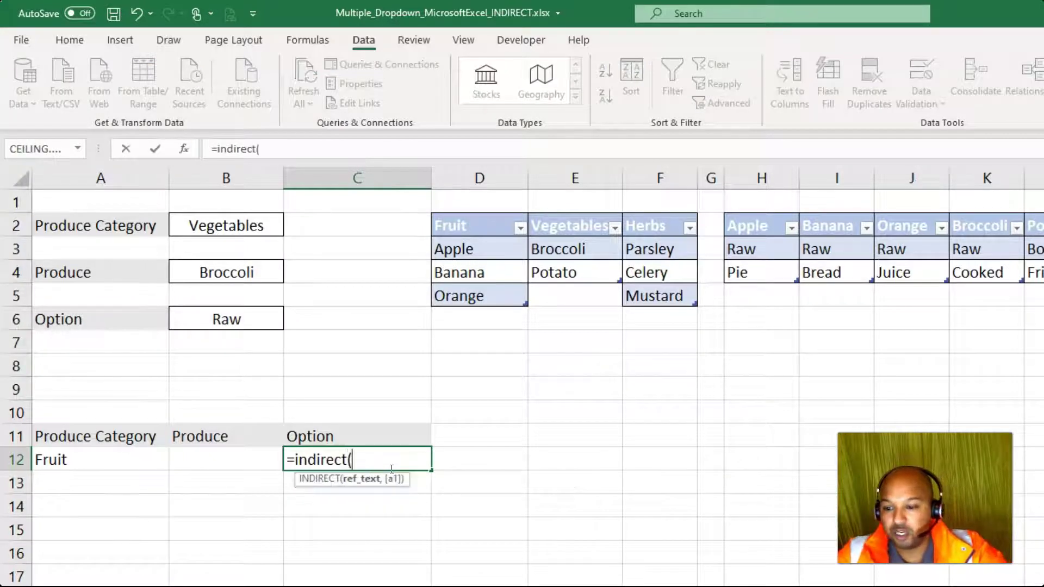
left_click(233, 459)
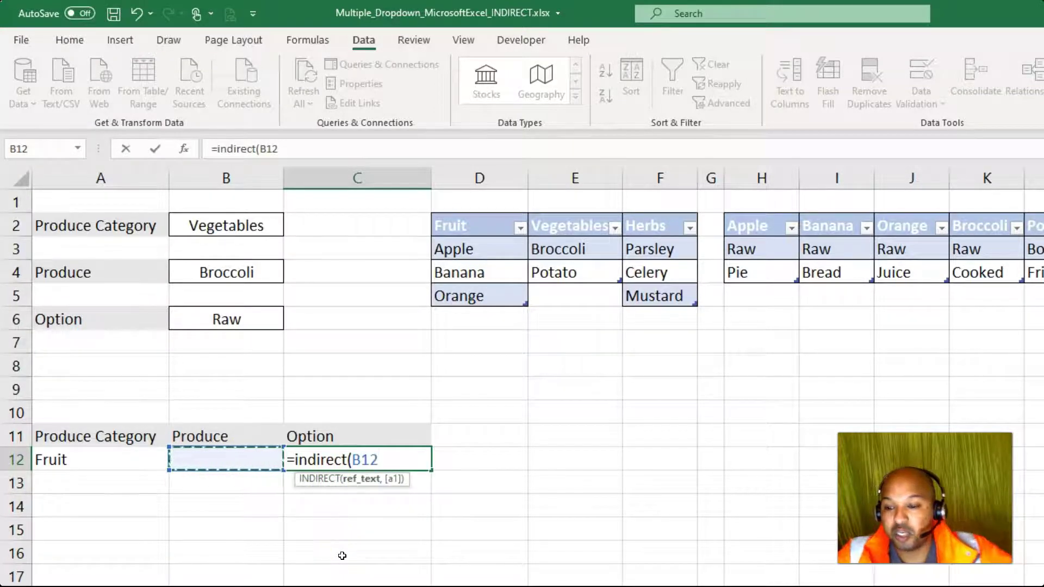
left_click(392, 481)
type("$B12")
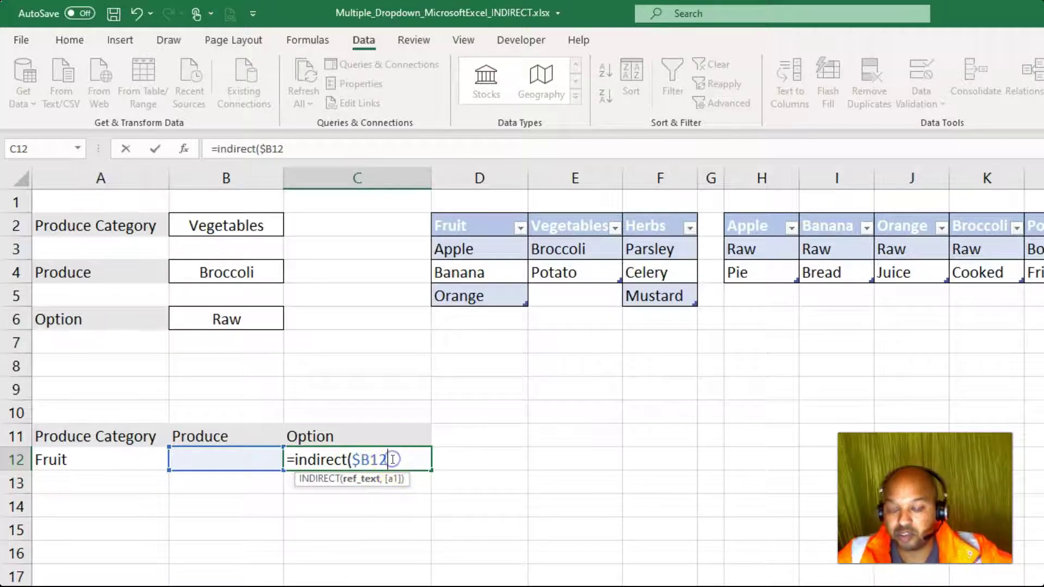
type(")")
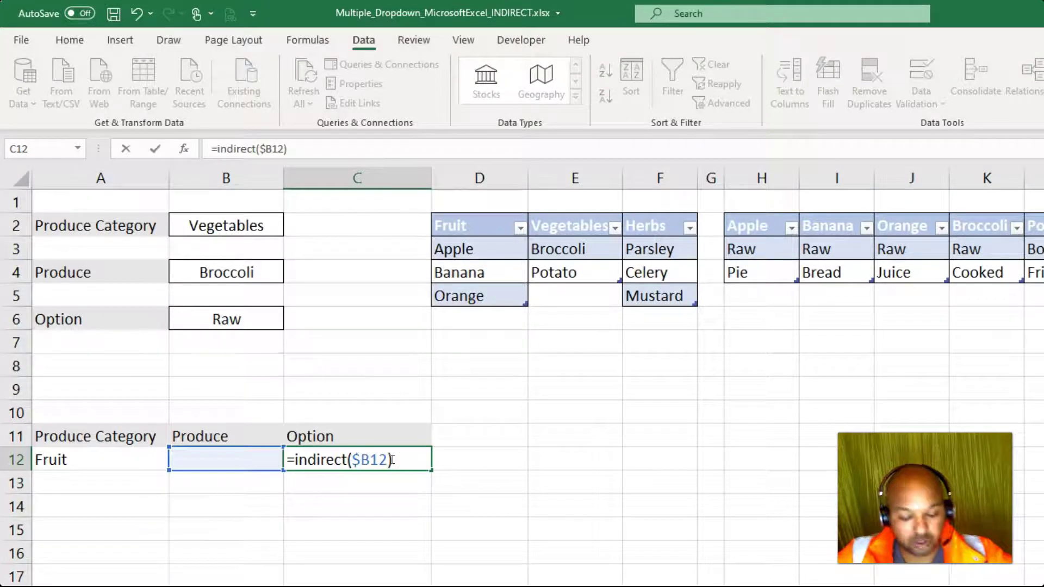
key("Return")
- Choose Apple from the dropdown in Produce cell B12
left_click(259, 468)
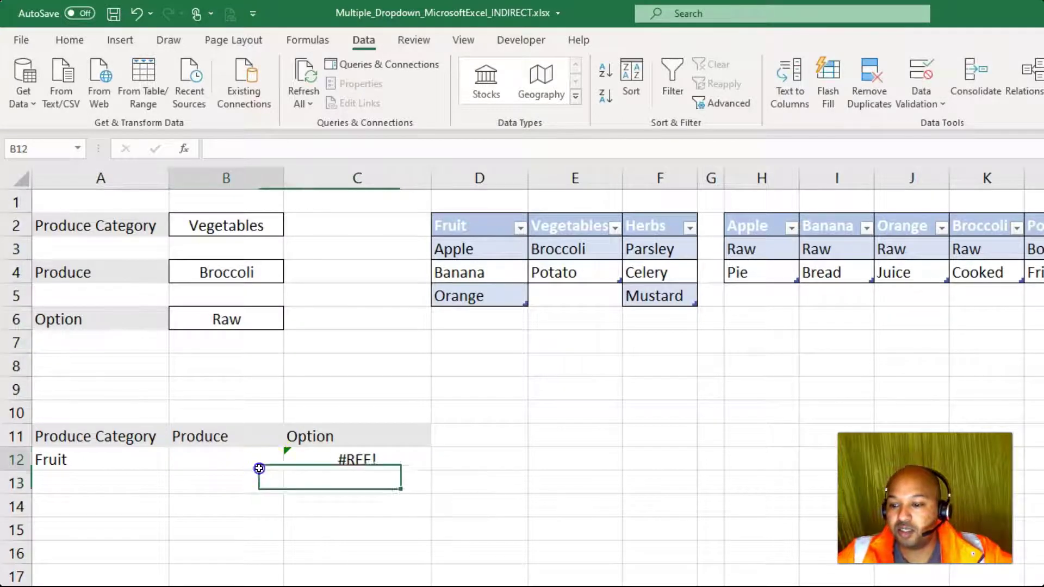
left_click(291, 462)
left_click(256, 478)
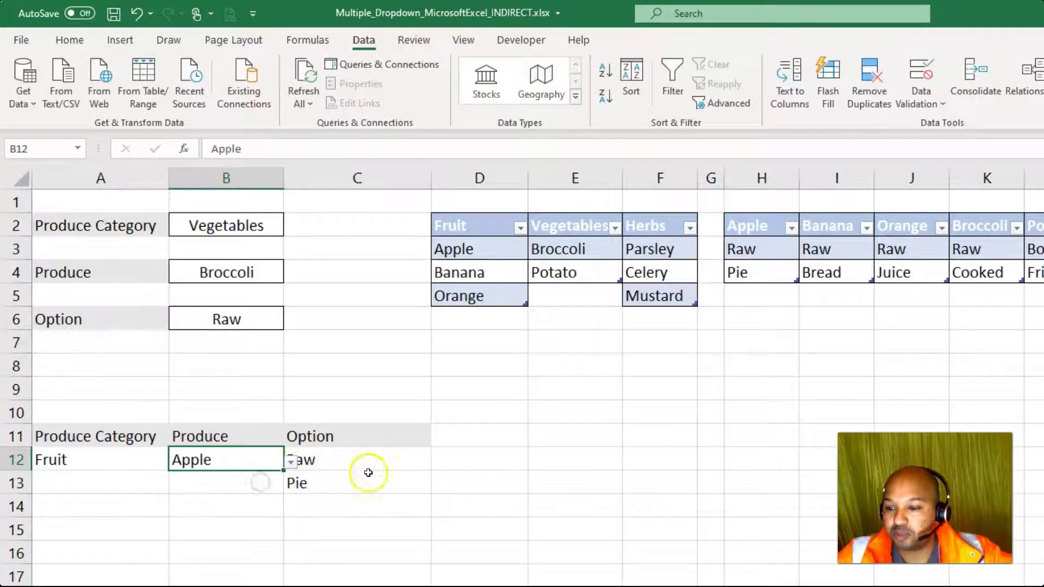
- Copy the INDIRECT formula text from Option cell C12, then delete the formula from the cell
left_click(344, 466)
left_click_drag(344, 466, 340, 483)
left_click(345, 460)
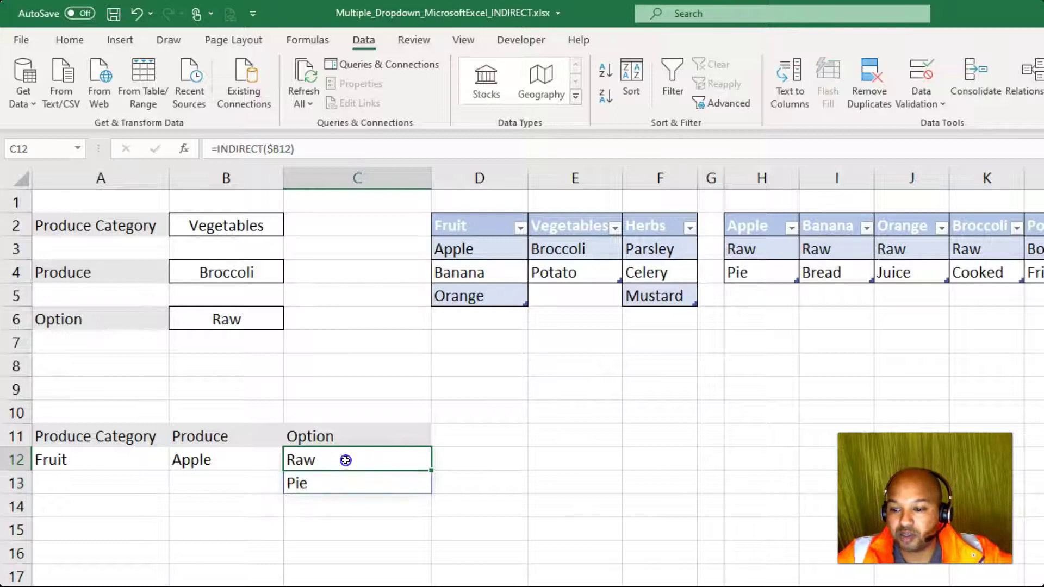
left_click(316, 149)
left_click_drag(316, 148, 153, 152)
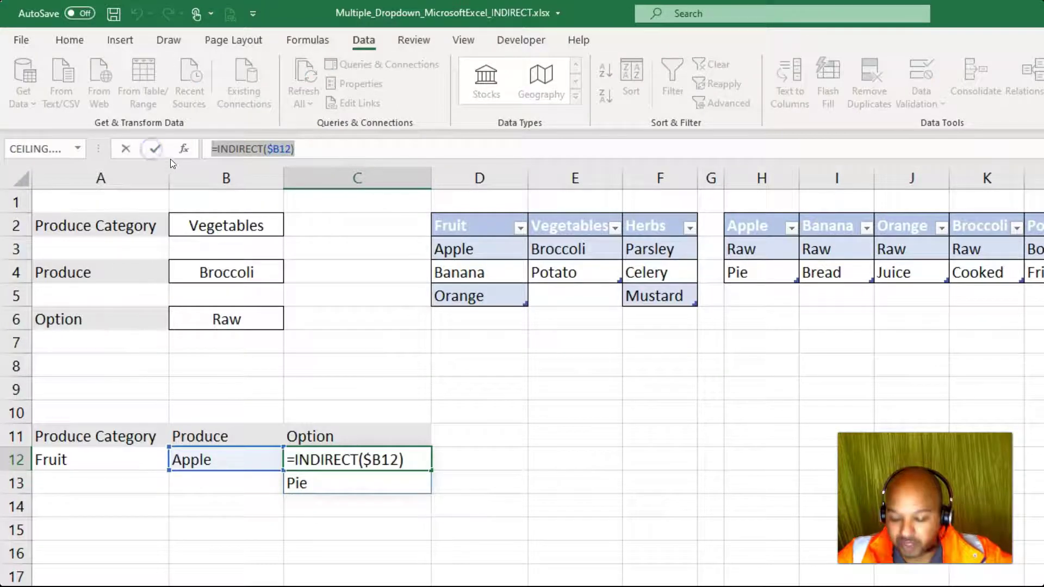
key("Escape")
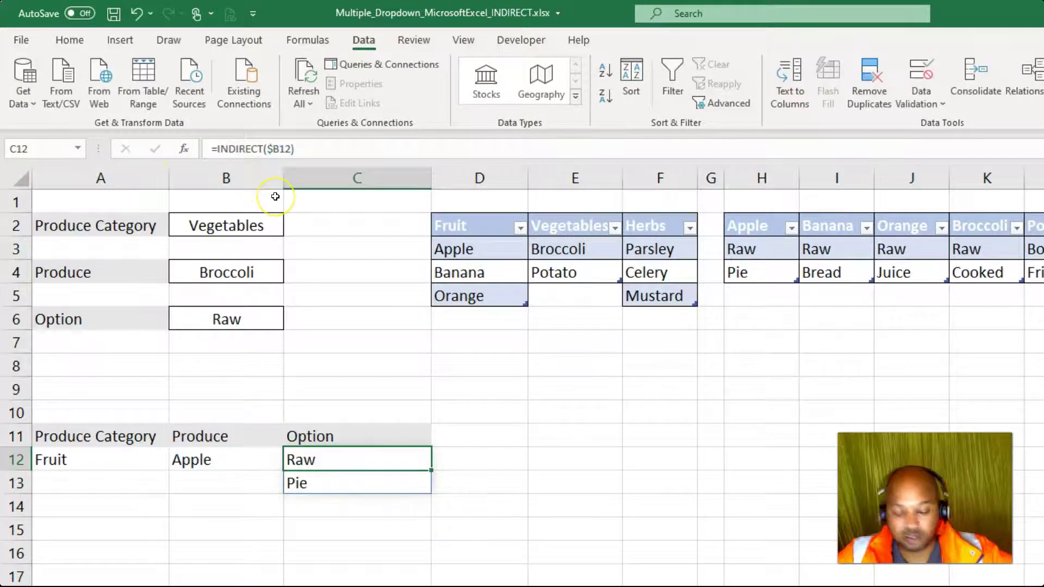
key("Delete")
- Add list data validation to Option cell C12, using the copied formula =INDIRECT($B12) as its source
left_click(921, 99)
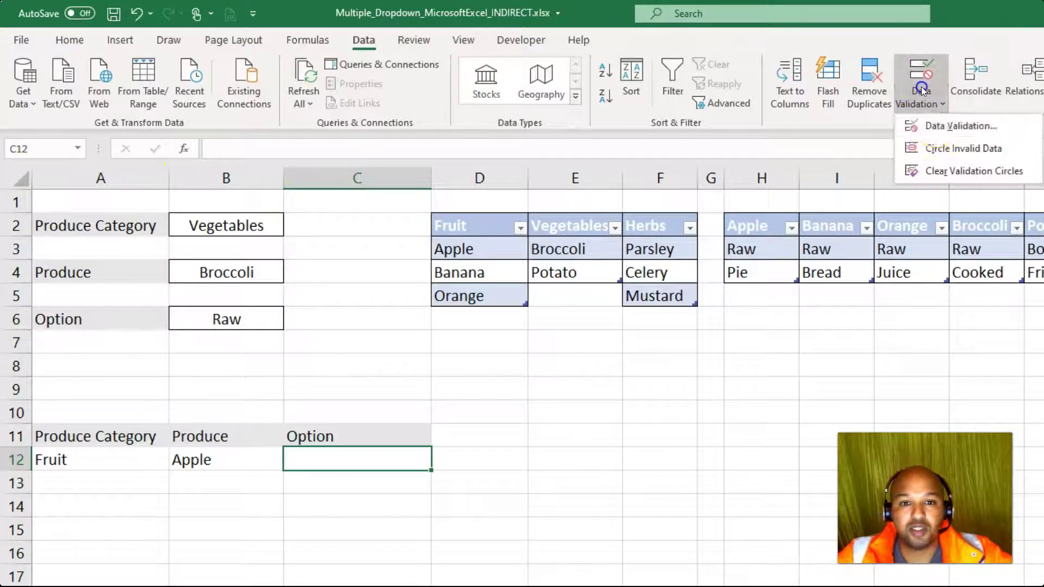
left_click(948, 124)
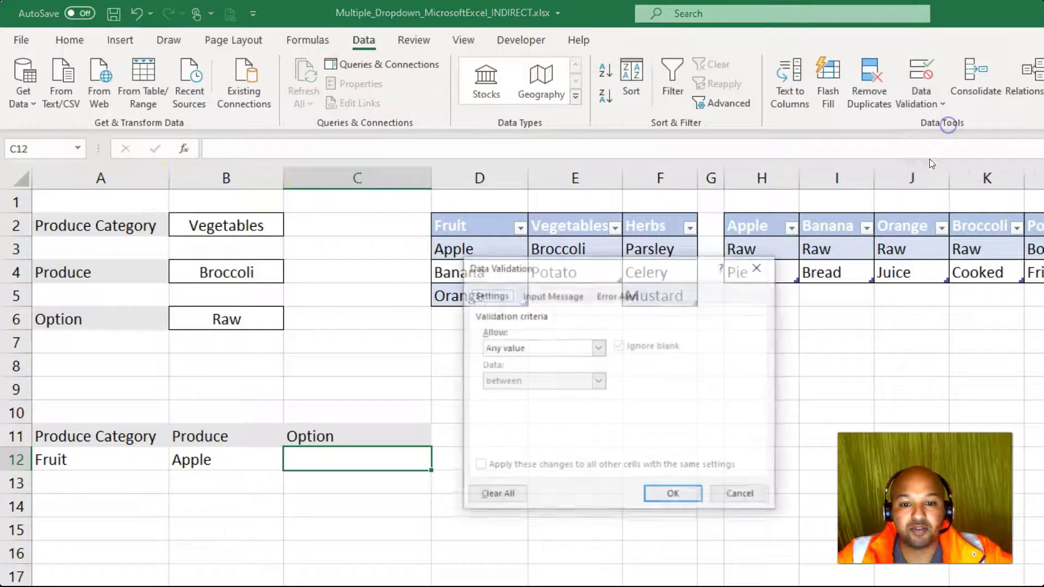
left_click(598, 348)
left_click(557, 398)
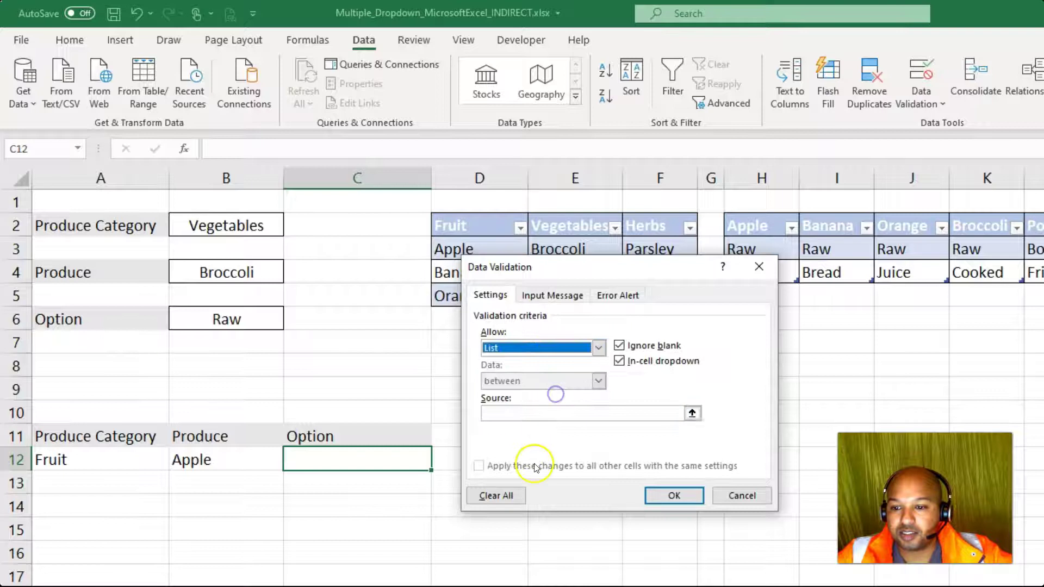
left_click(555, 414)
key("ctrl+v")
left_click(673, 497)
- Choose Raw from the dropdown in Option cell C12
left_click(441, 468)
left_click(410, 456)
left_click(438, 462)
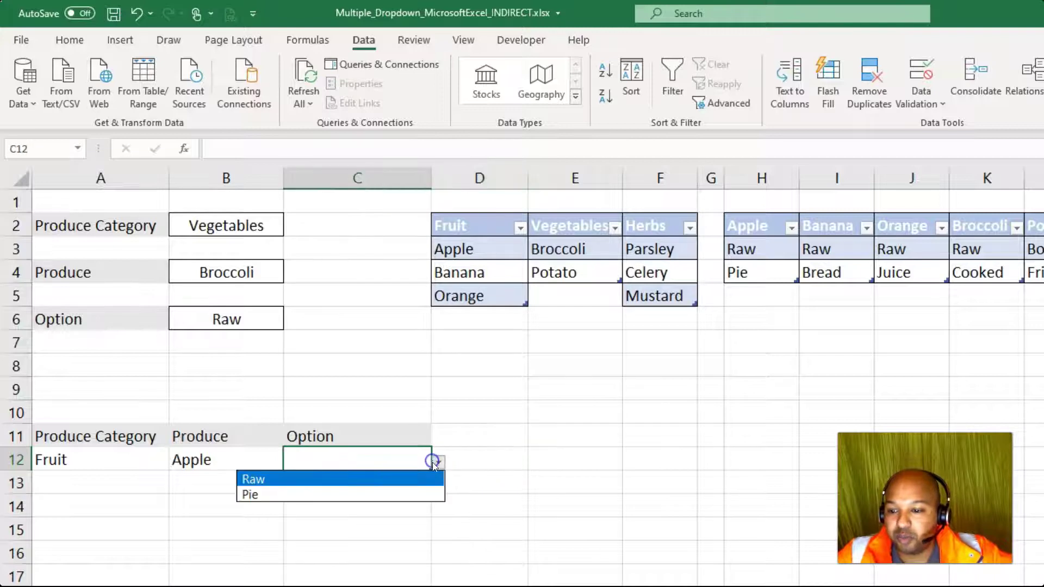
left_click(396, 481)
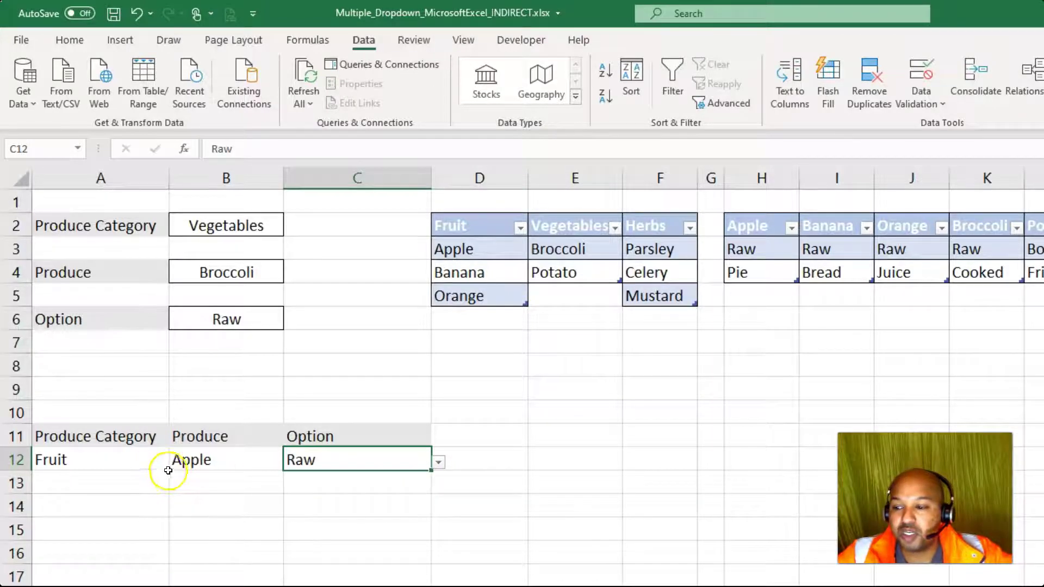
- Copy the dropdown cells A12:C12 and paste them into the rows below, starting at row 13
left_click_drag(70, 462, 327, 464)
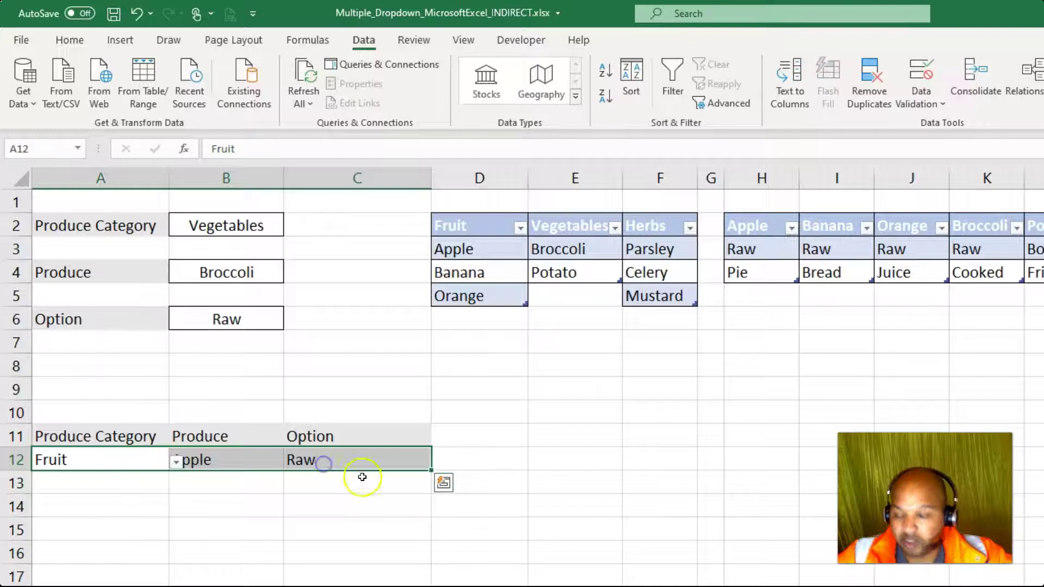
key("ctrl+c")
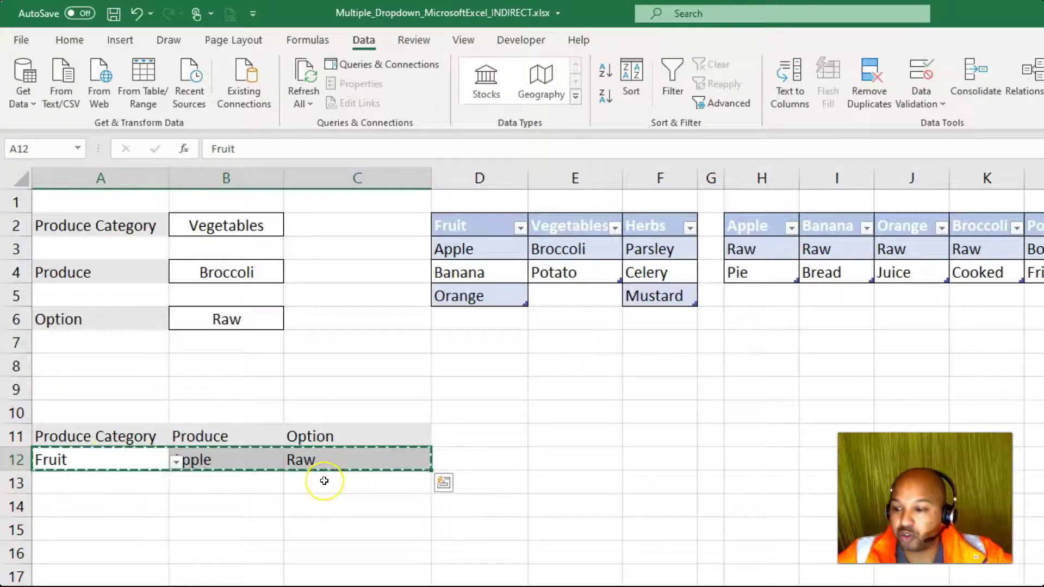
key("Down")
key("shift+Down")
key("shift+Down")
key("shift+Down")
key("shift+Down")
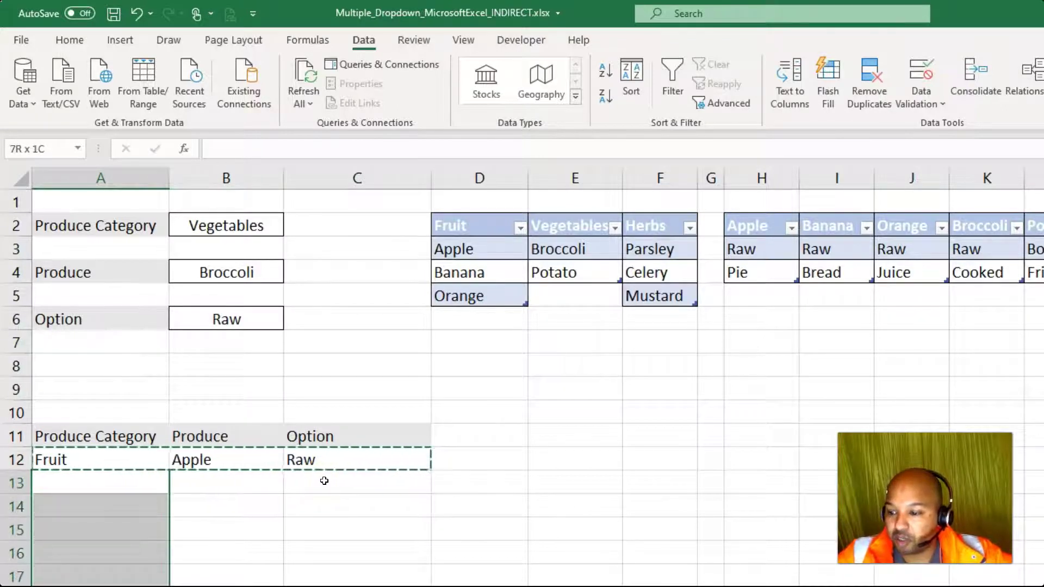
key("ctrl+v")
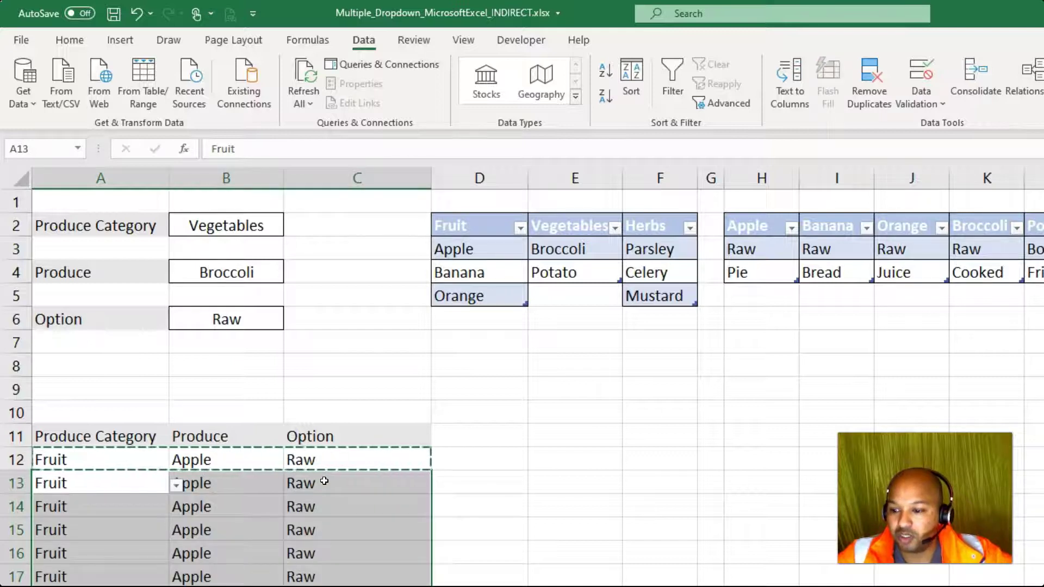
- Clear the pasted values in columns A to C from row 13 down, keeping the validation
left_click(162, 483)
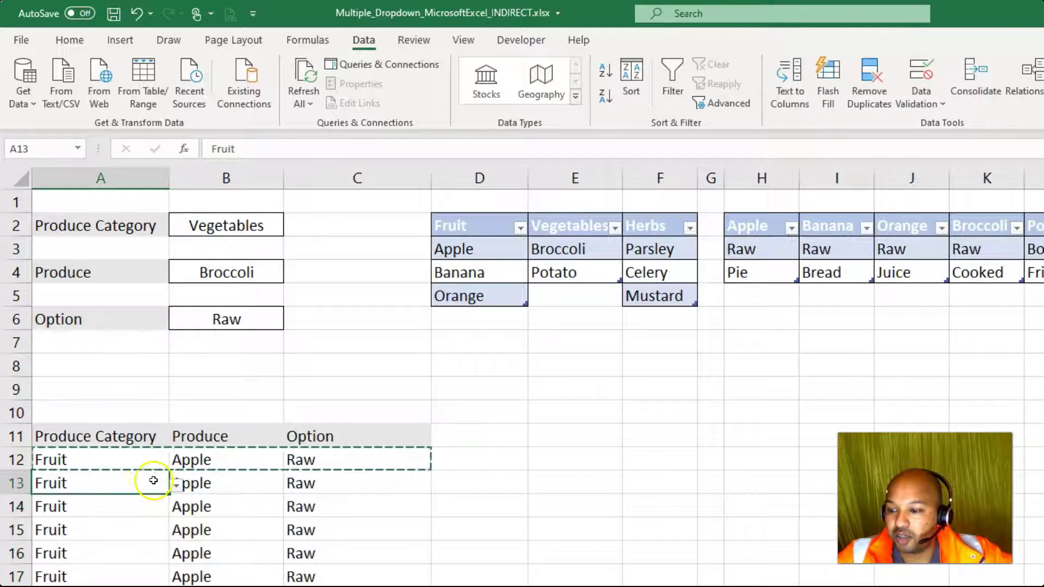
key("ctrl+shift+Right")
key("ctrl+shift+Down")
key("Delete")
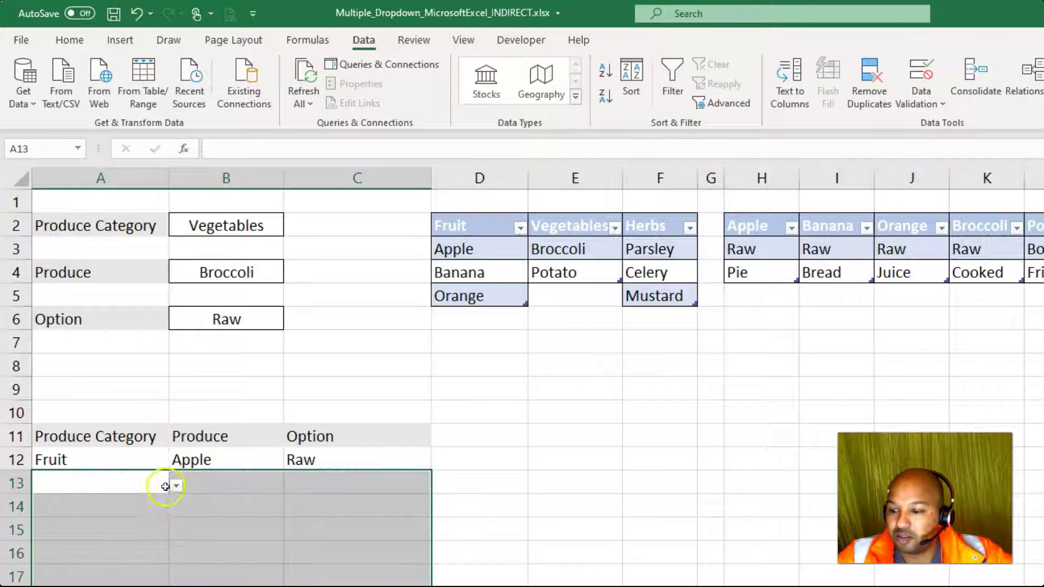
- Fill row 13 from its dropdowns with category Vegetables, produce Potato and option Boiled
left_click(160, 483)
left_click(176, 486)
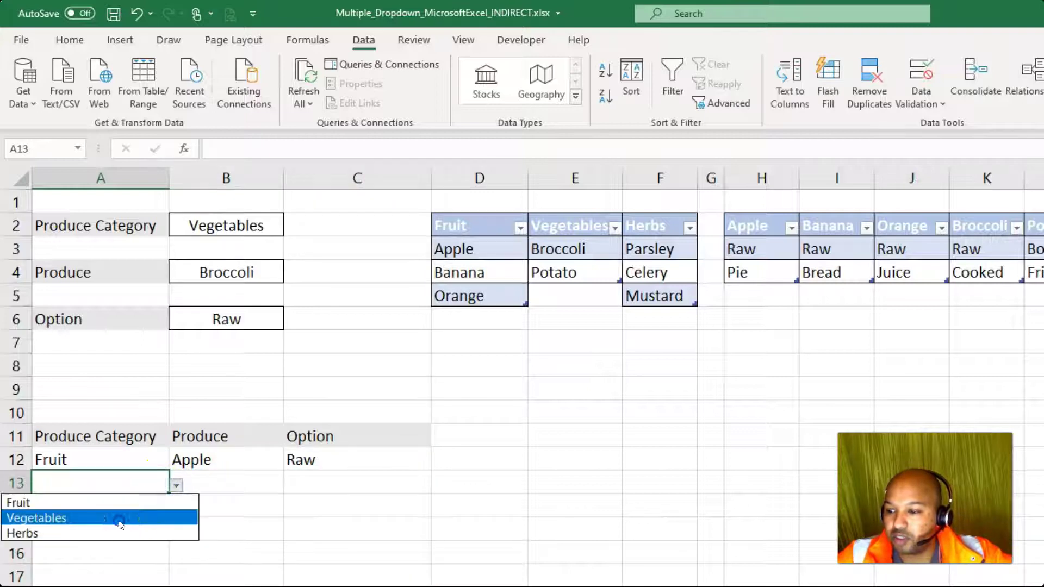
left_click(121, 519)
left_click(213, 491)
left_click(292, 486)
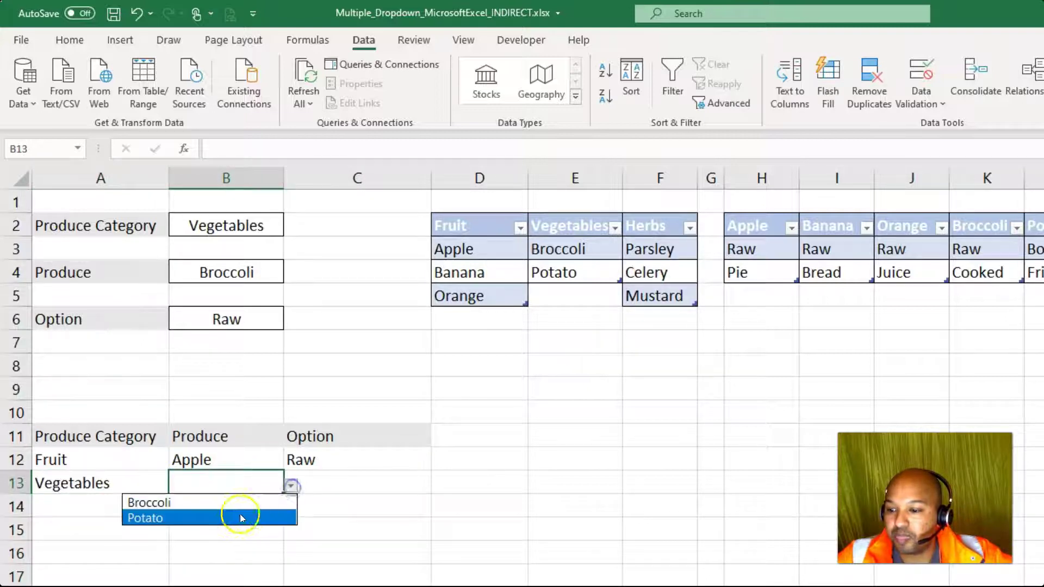
left_click(218, 517)
left_click(345, 483)
left_click(438, 485)
left_click(366, 503)
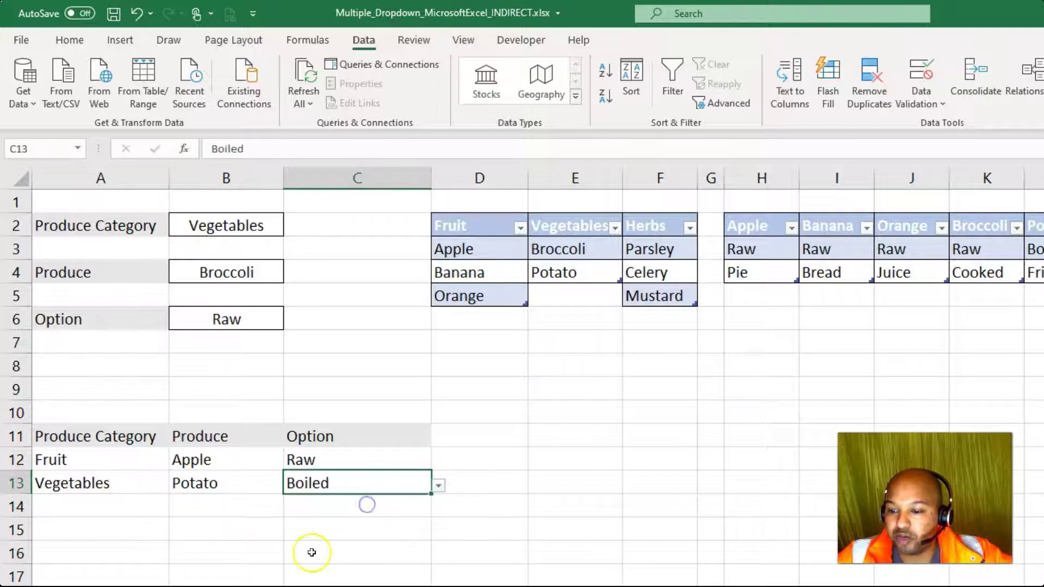
- Fill row 14 from its dropdowns with category Herbs, produce Celery and an option offered for Celery
left_click(67, 510)
left_click(176, 509)
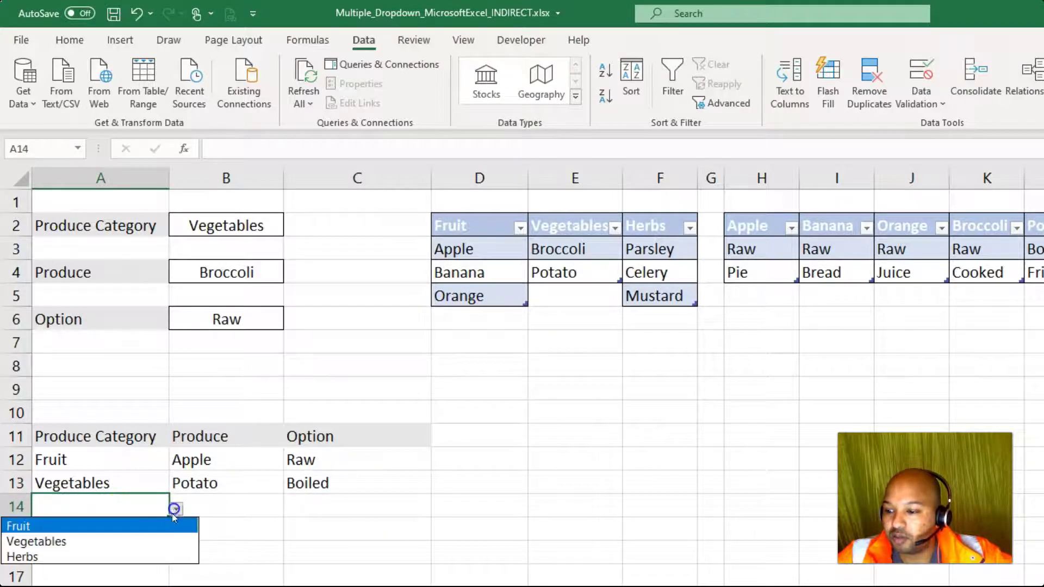
left_click(105, 559)
left_click(229, 510)
left_click(291, 509)
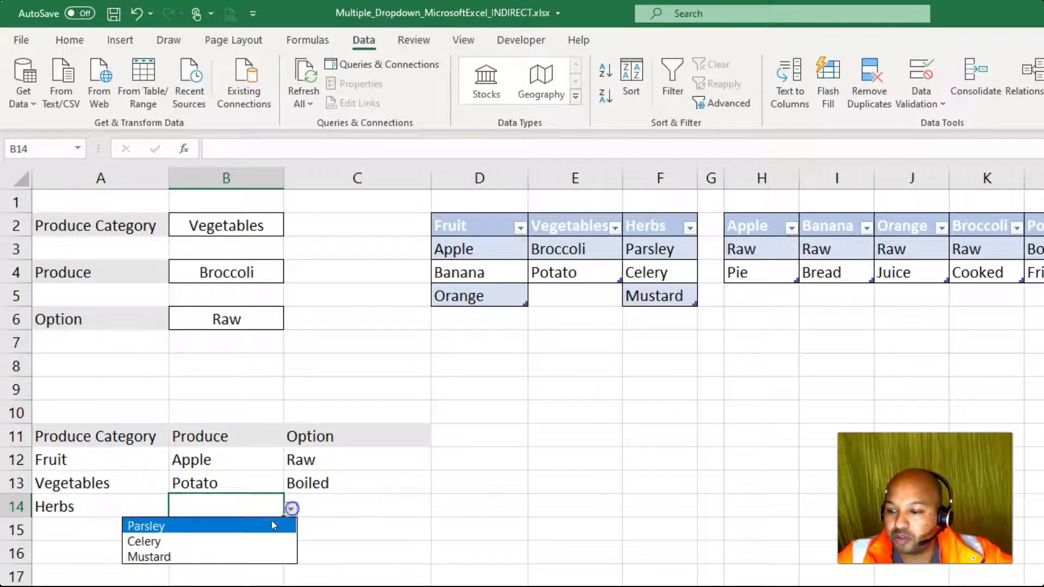
left_click(234, 540)
left_click(345, 506)
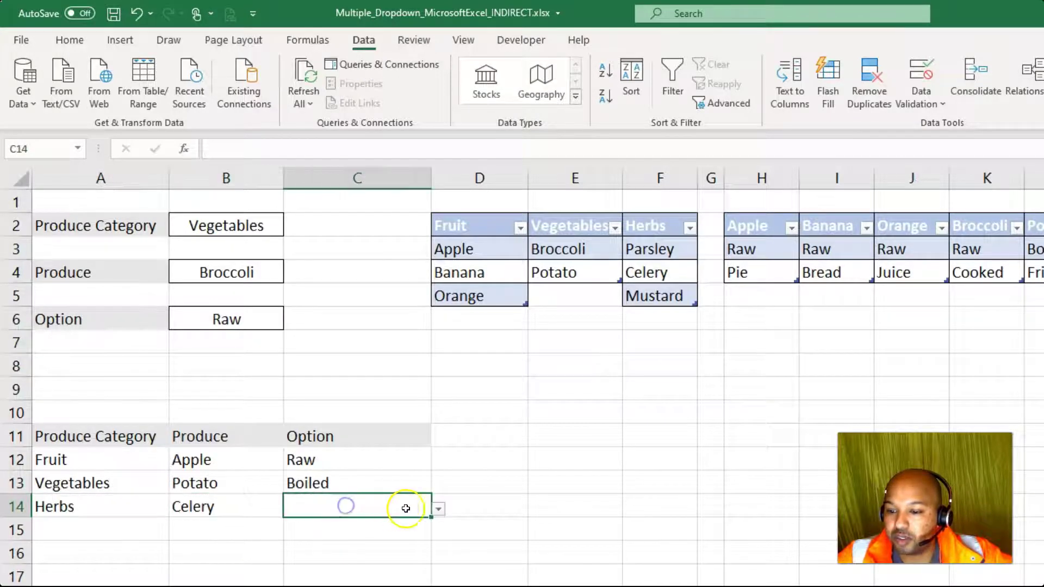
left_click(438, 509)
left_click(374, 535)
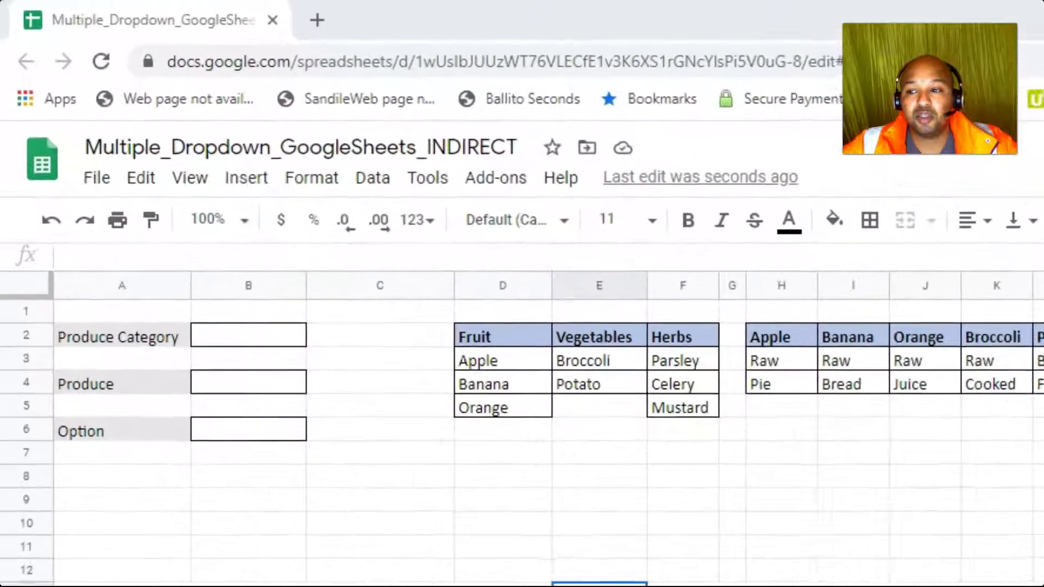
- In the Google Sheets workbook, add list-from-a-range data validation to Produce Category cell B2 using the headers D2:F2
left_click(264, 344)
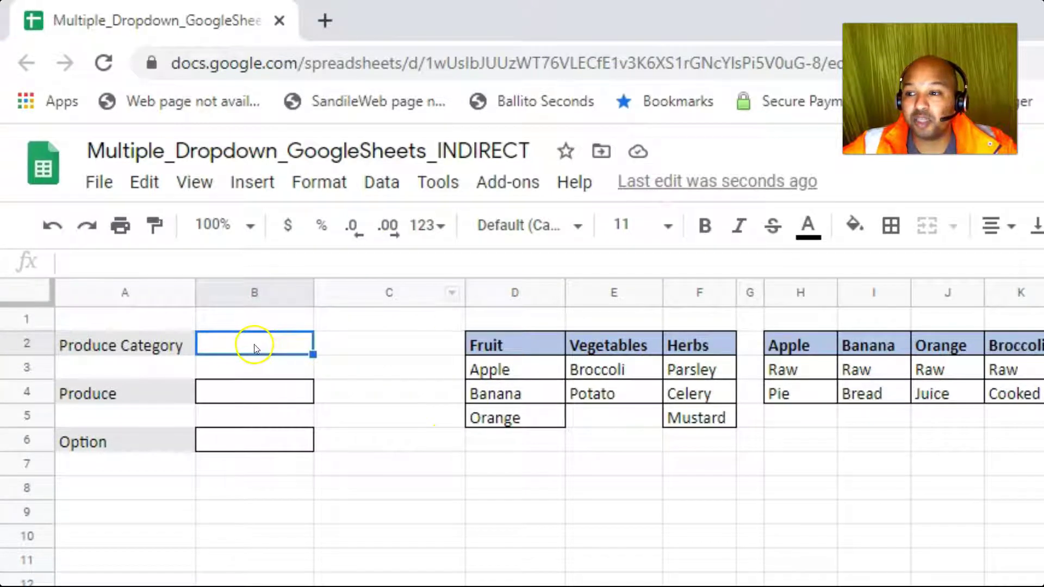
left_click(381, 182)
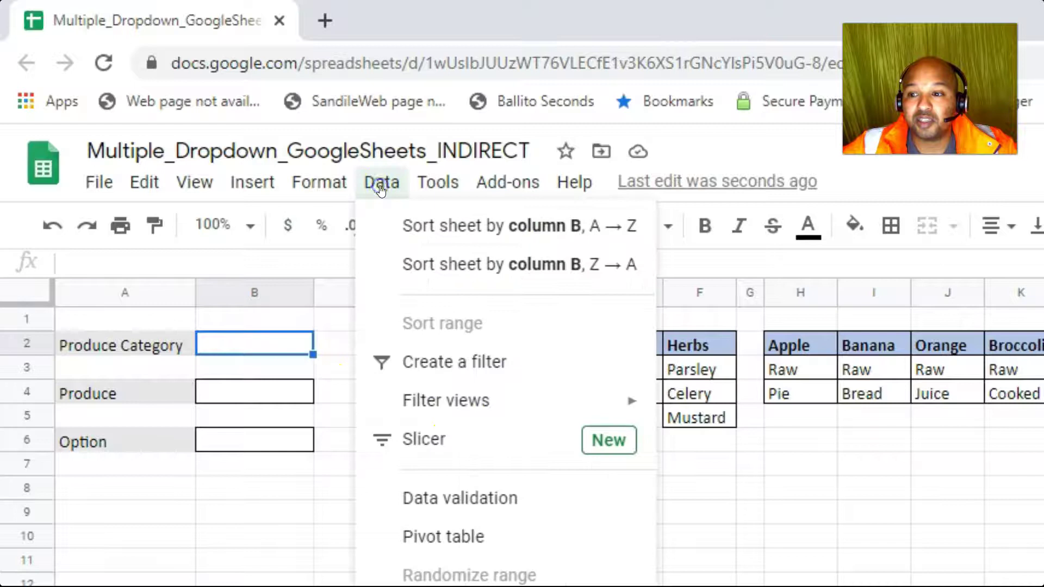
left_click(423, 498)
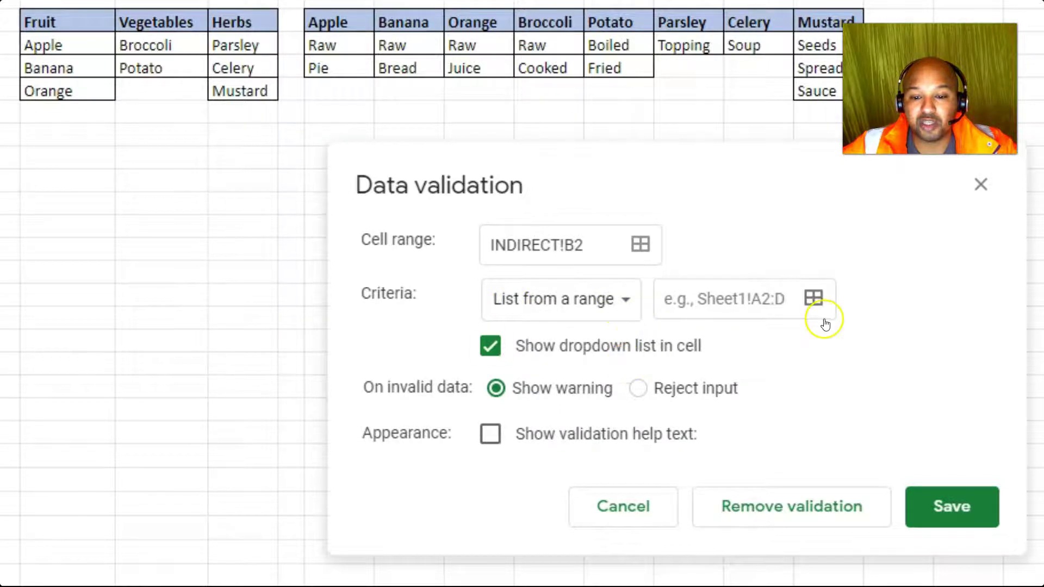
left_click(815, 299)
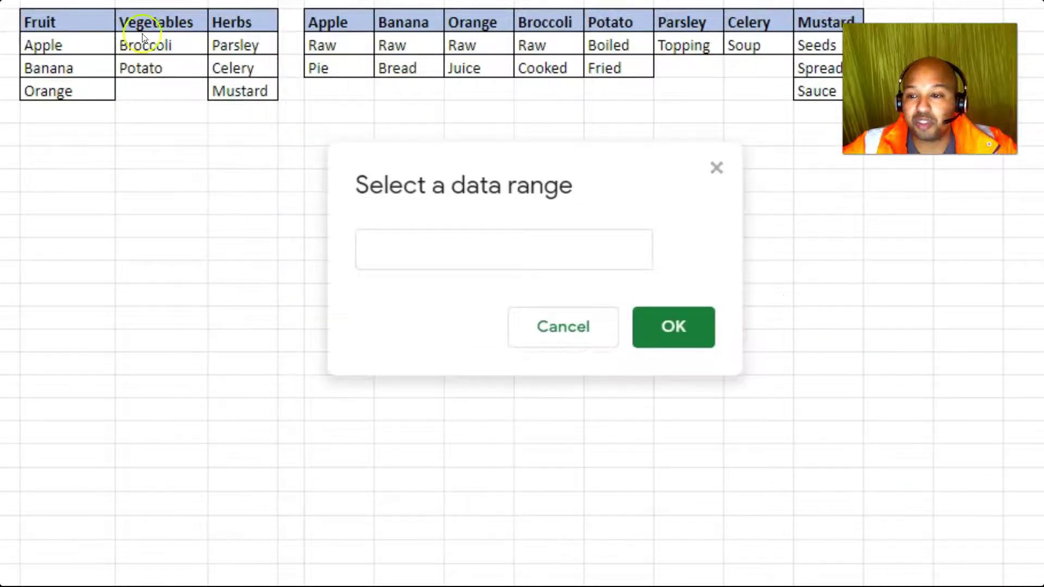
left_click_drag(65, 20, 235, 20)
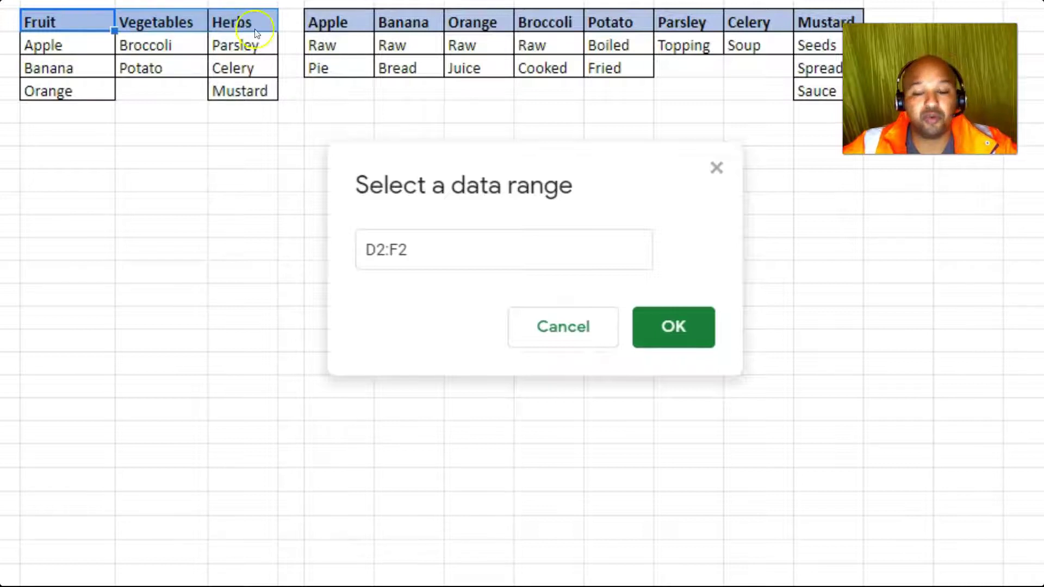
left_click(672, 329)
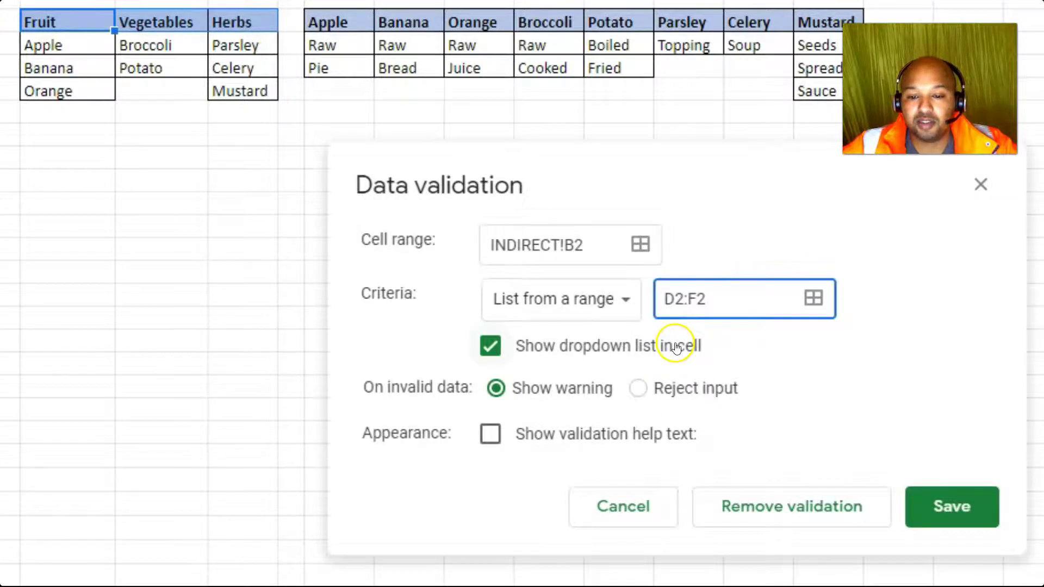
left_click(948, 504)
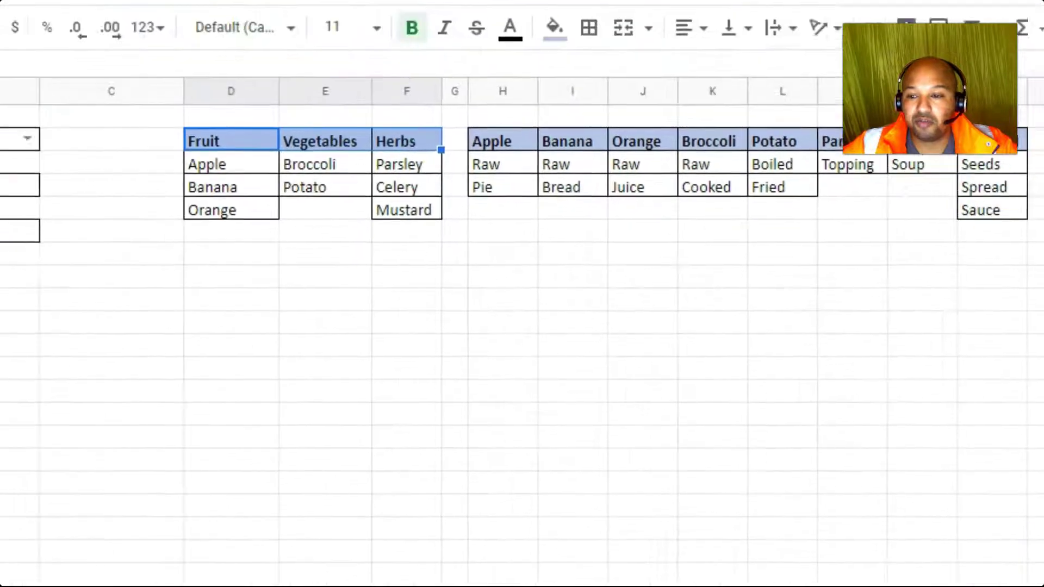
- Check the category choices in the Produce Category dropdown in B2, leaving the cell empty
left_click(285, 328)
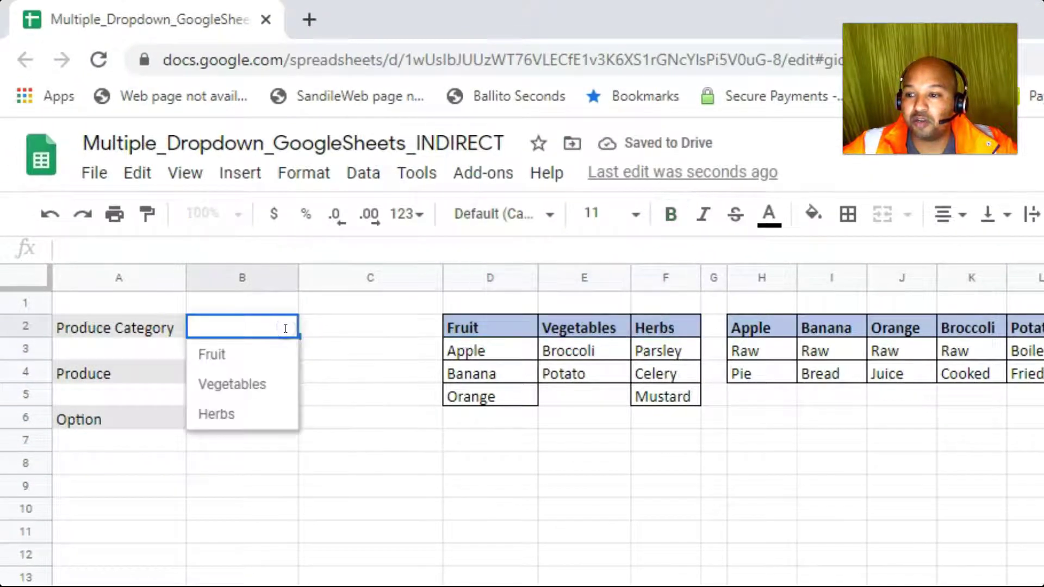
left_click(251, 360)
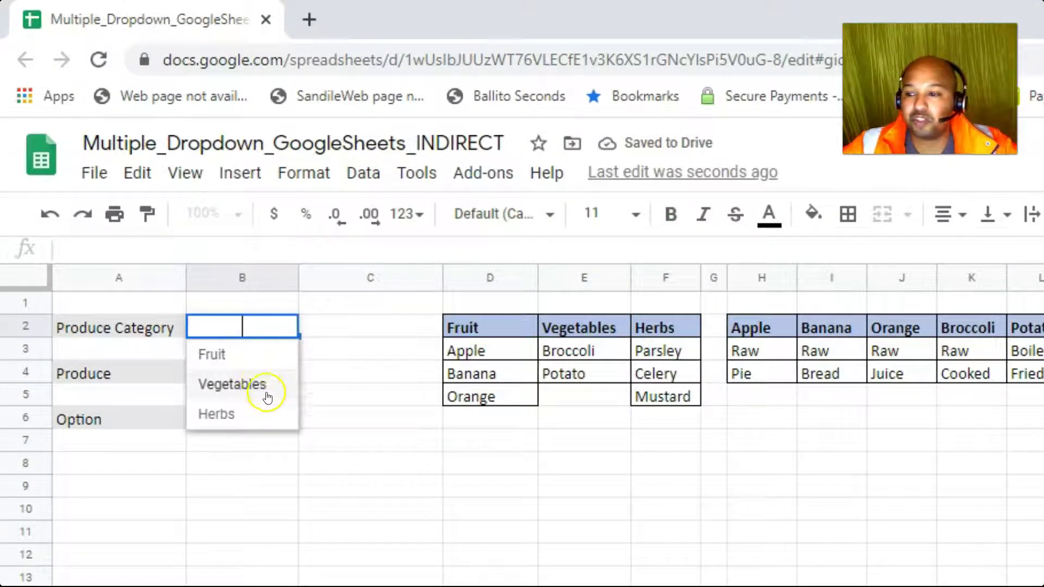
left_click(475, 520)
left_click(420, 466)
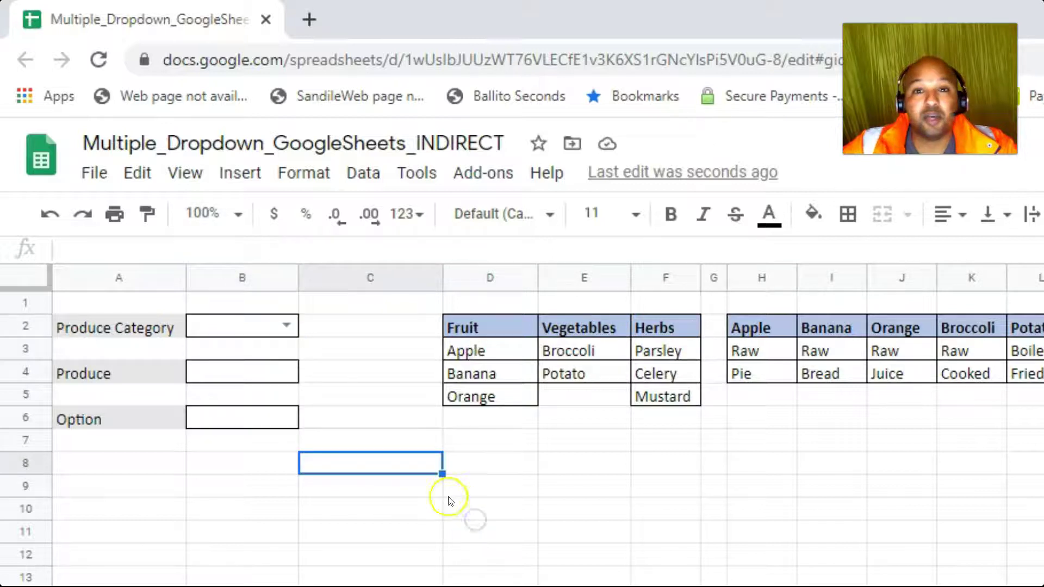
left_click(272, 469)
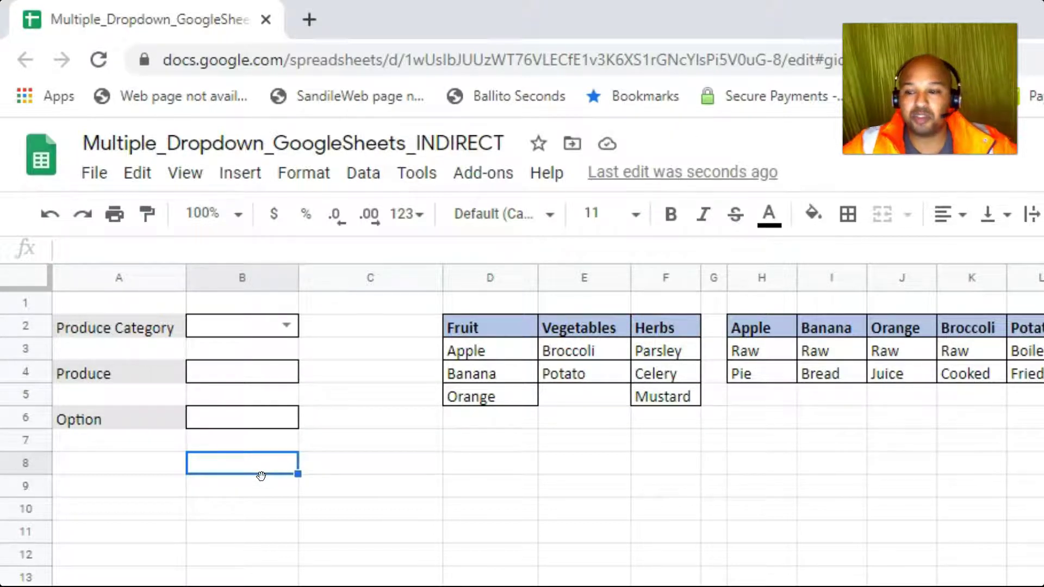
- Enter the heading ProduceList in cell Q2, beside the produce option lists
left_click(923, 325)
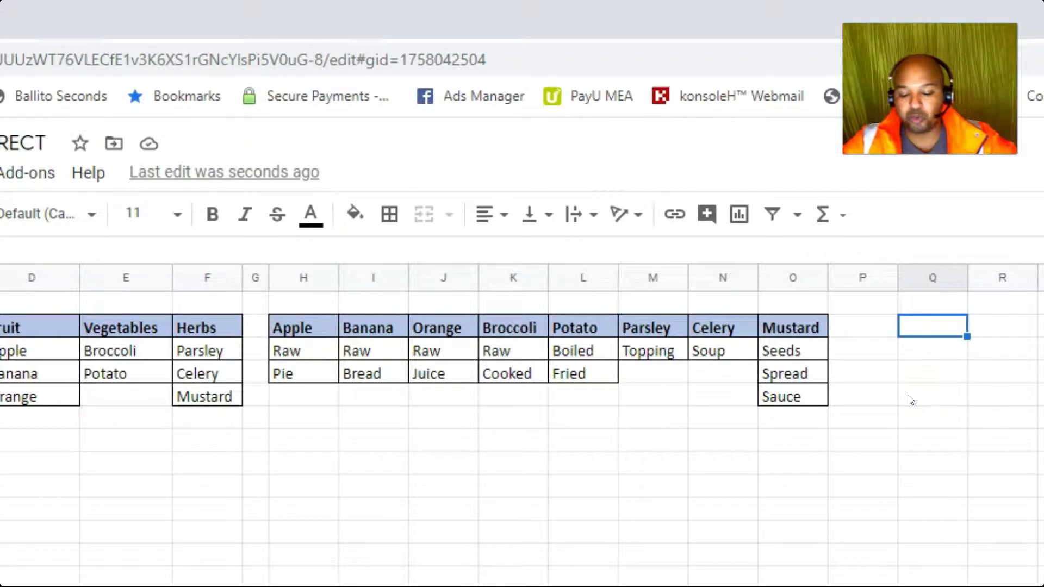
type("Produce")
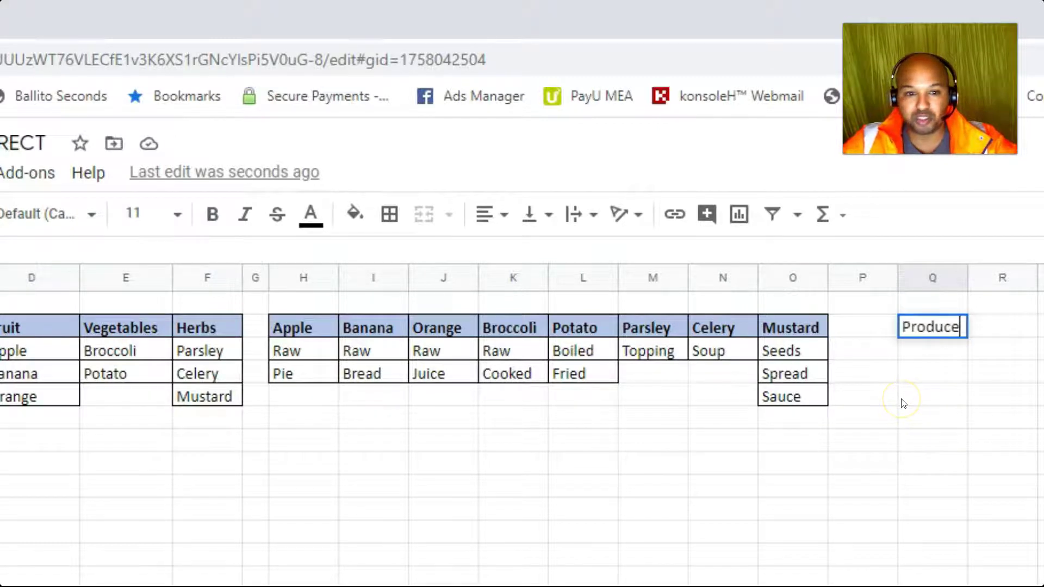
type("List")
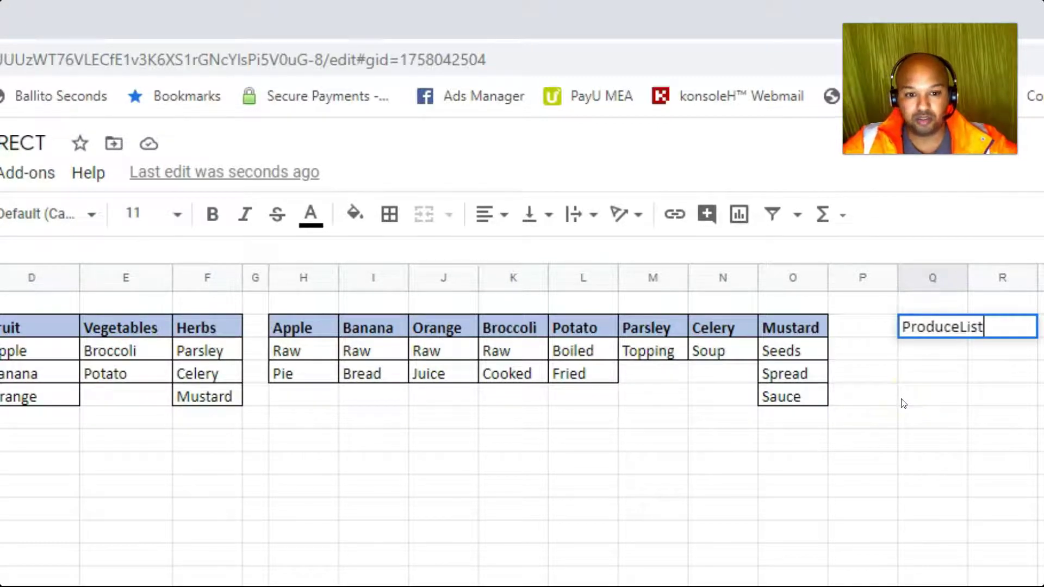
key("Return")
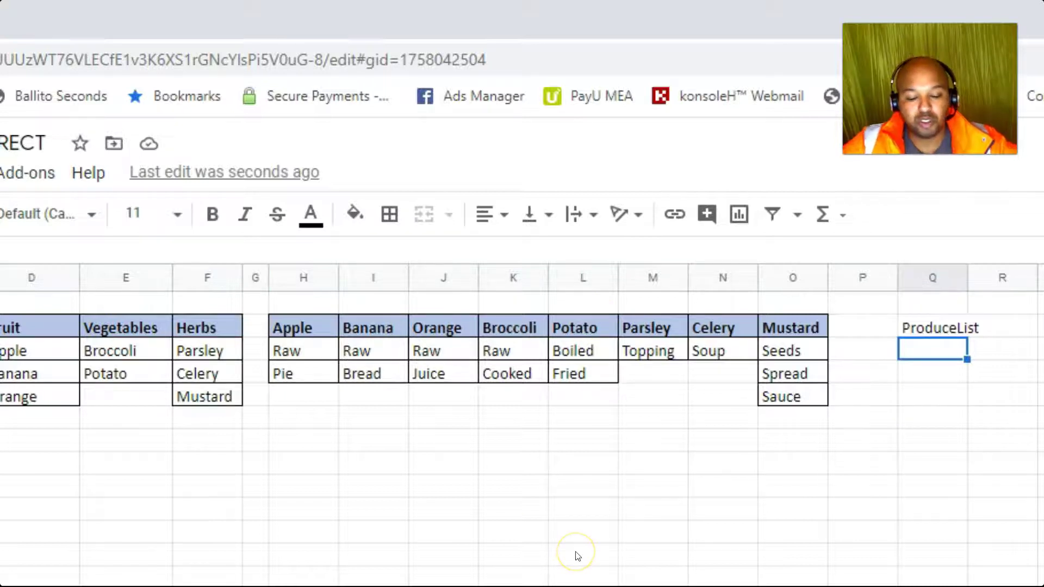
- Enter the formula =indirect(B2) in cell Q3 under ProduceList, and set Produce Category in B2 to Fruit
type("=indirect")
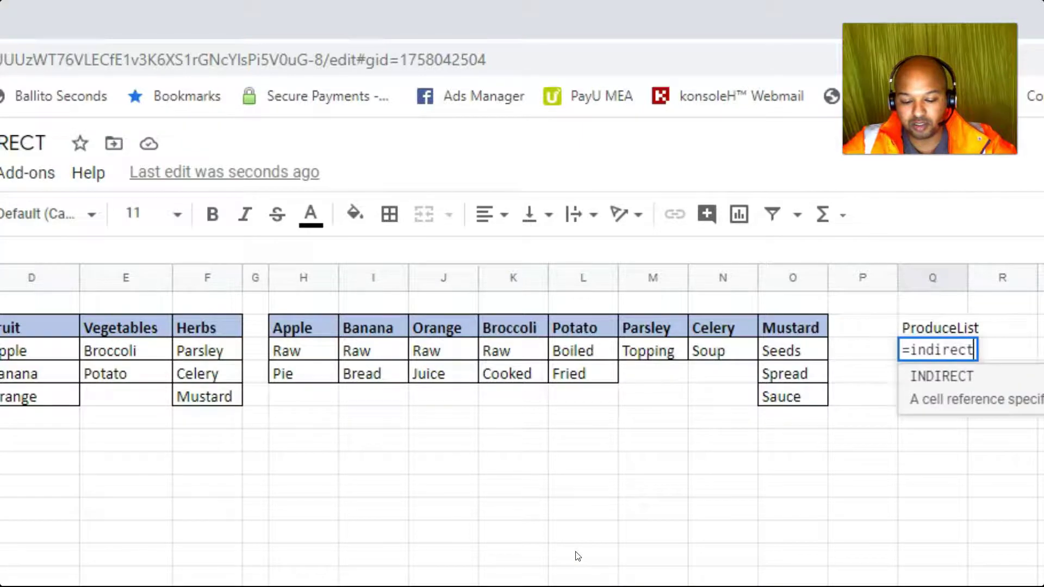
type("(")
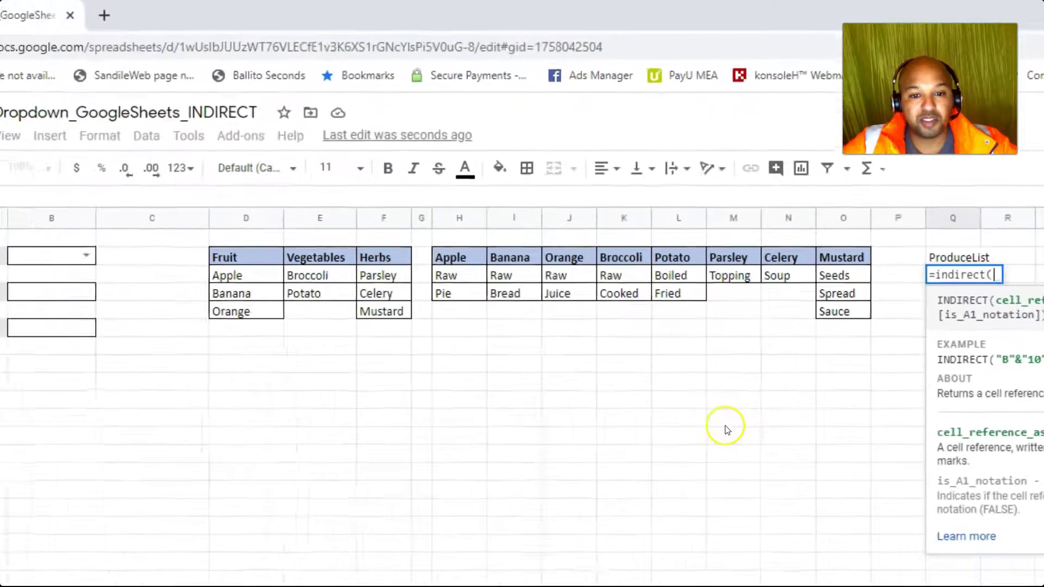
left_click(175, 227)
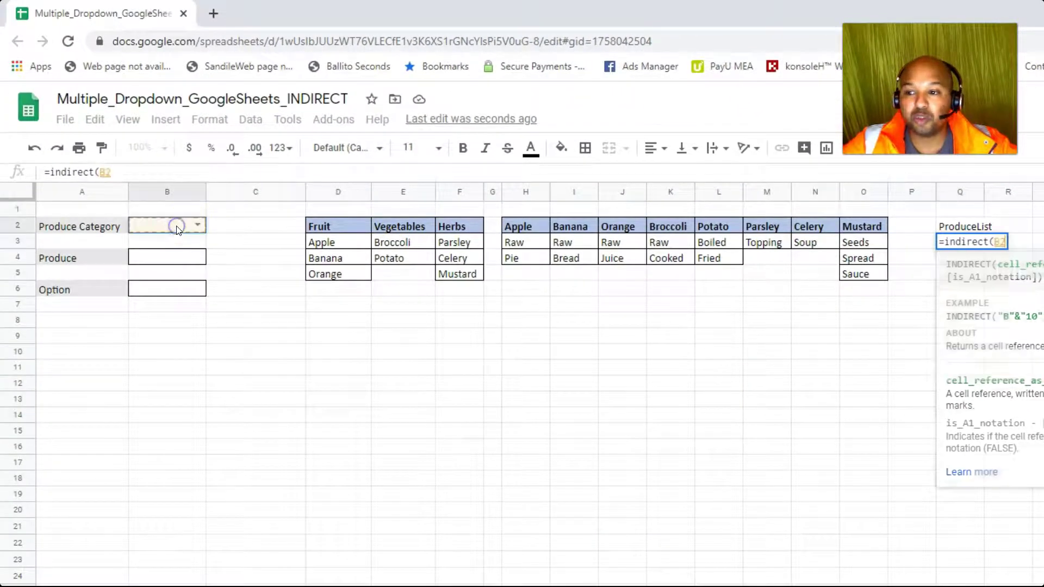
type(")")
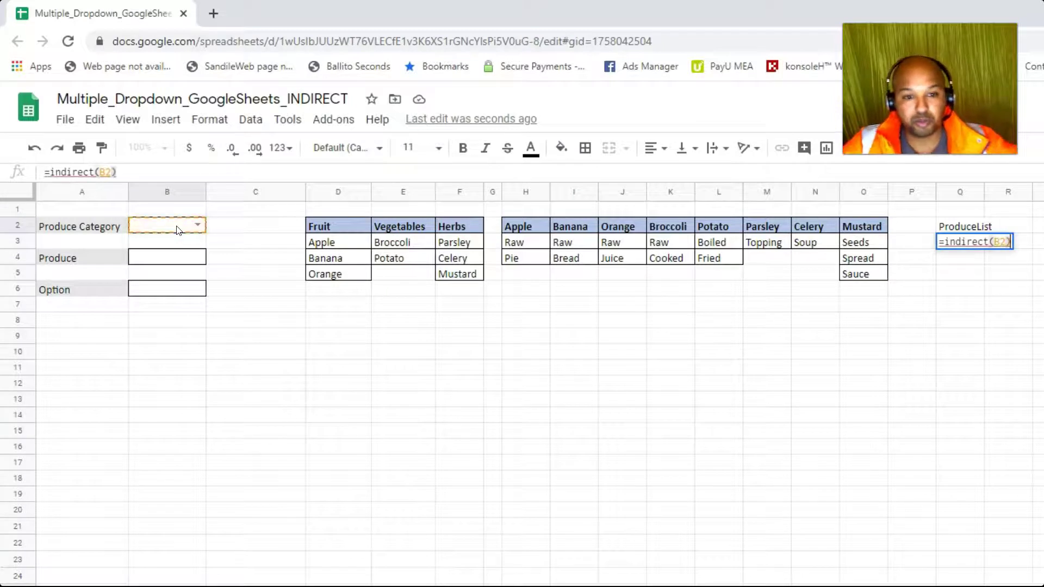
key("Return")
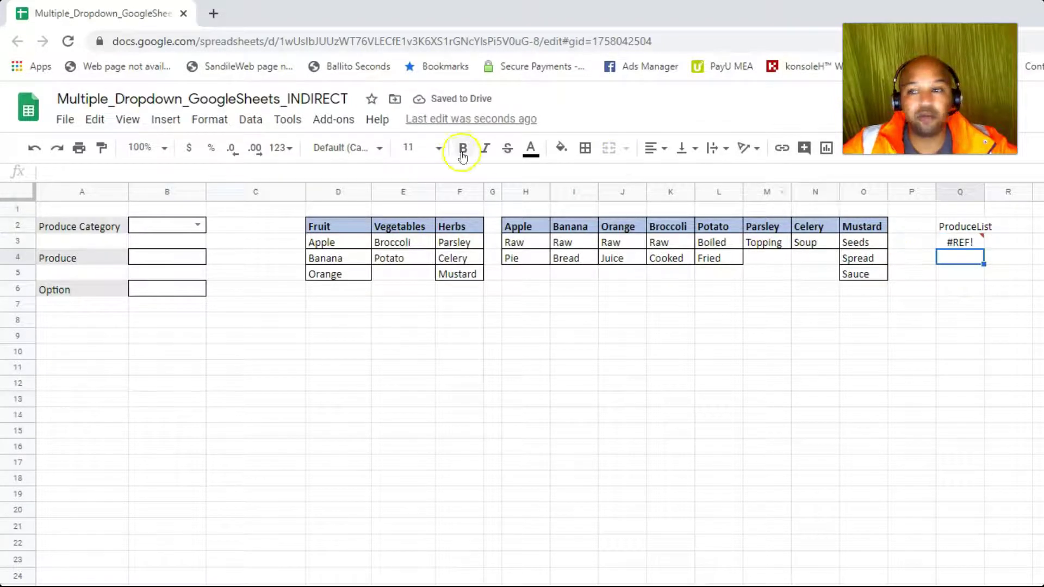
left_click(198, 223)
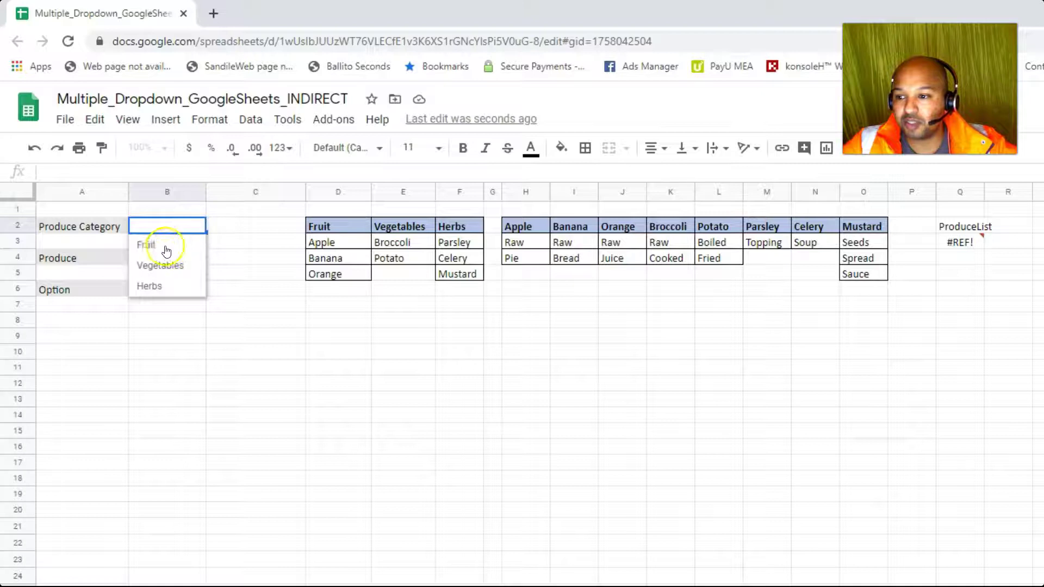
left_click(165, 244)
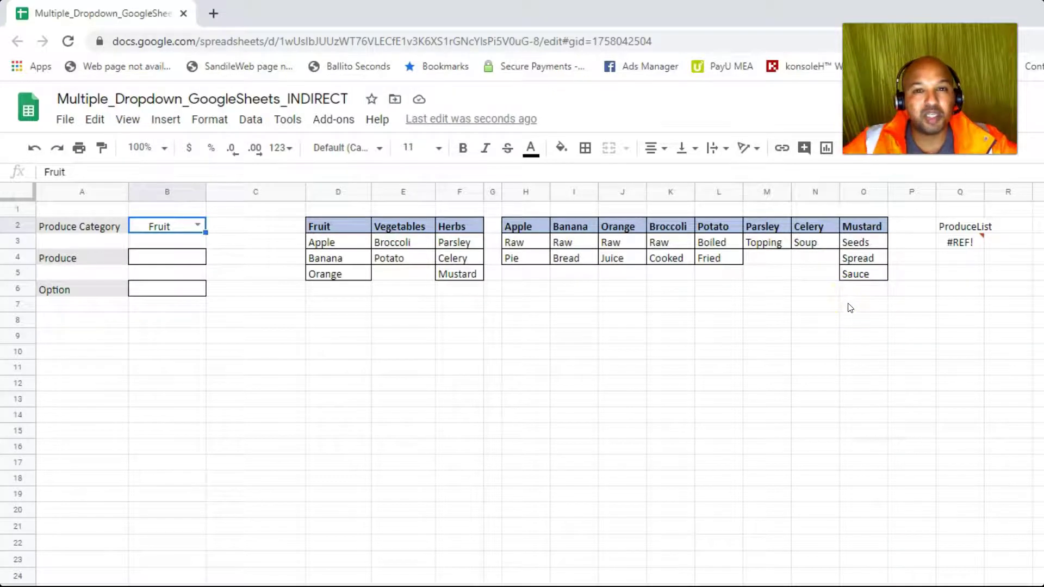
left_click_drag(351, 221, 354, 269)
left_click_drag(405, 225, 415, 260)
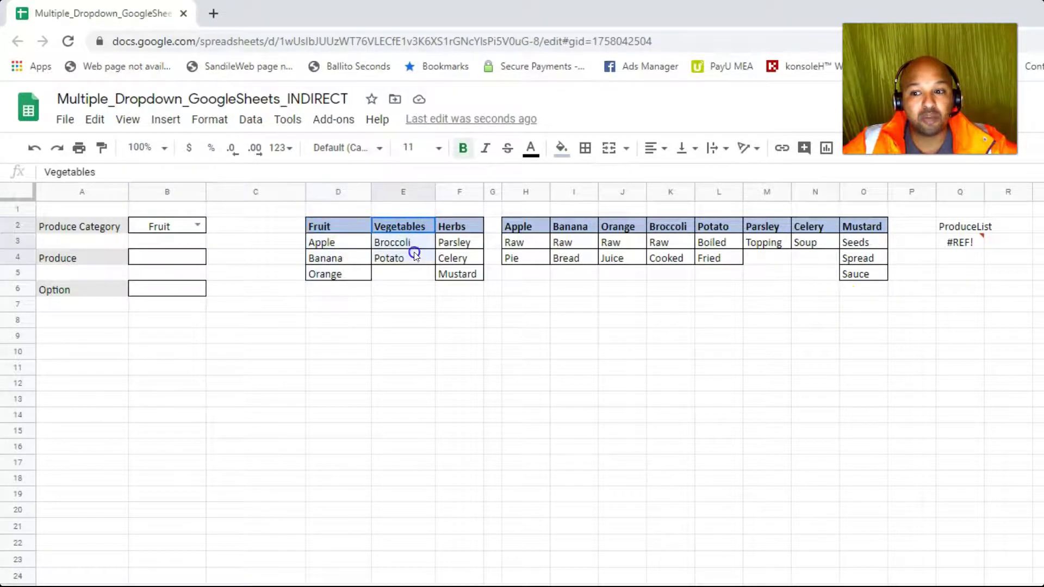
left_click(463, 231)
left_click_drag(463, 231, 470, 263)
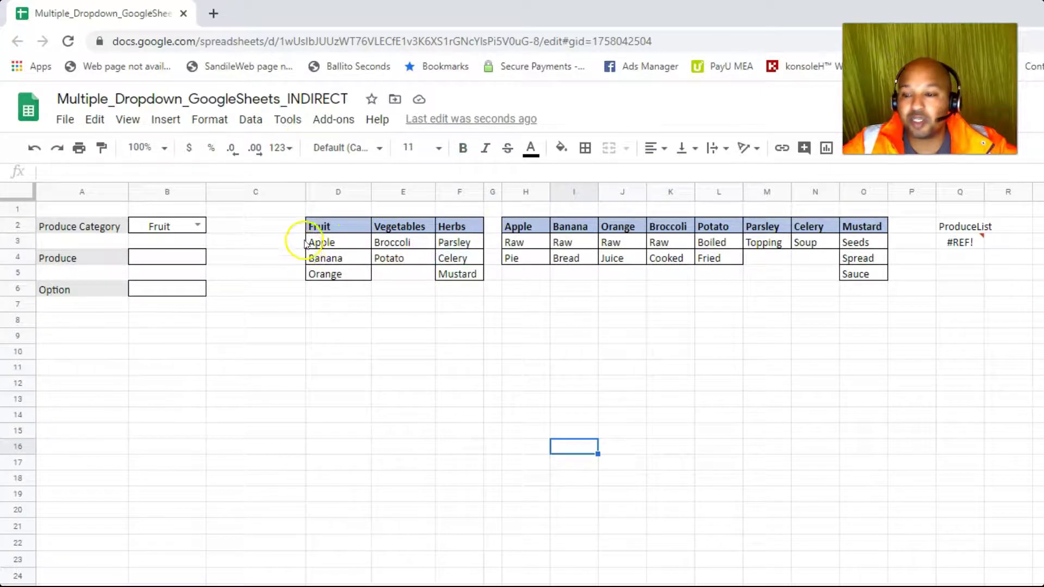
- Define a named range called Fruit for the fruit items in cells D3:D5
left_click(326, 243)
left_click_drag(326, 249, 330, 273)
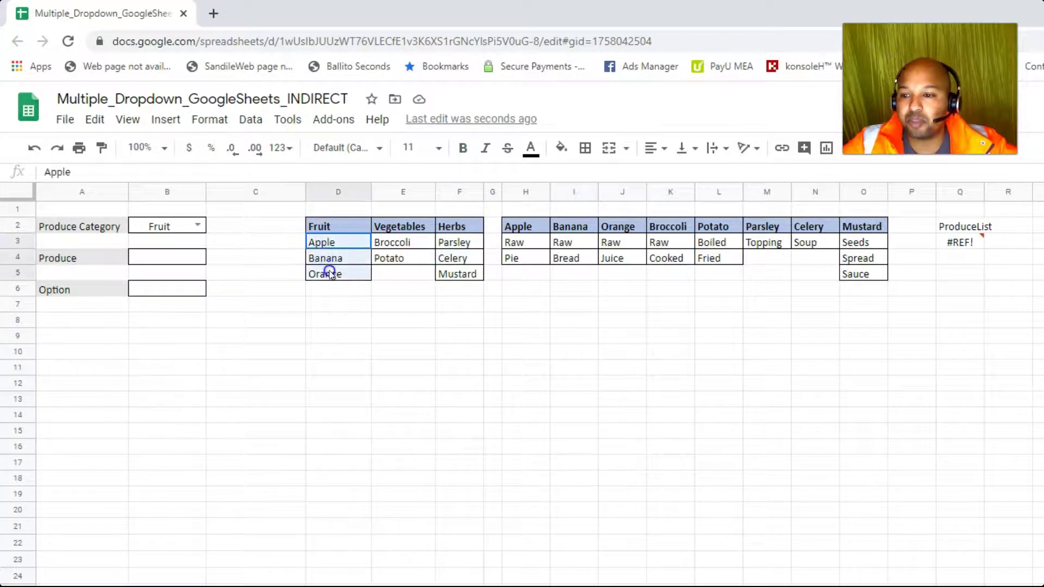
left_click(249, 119)
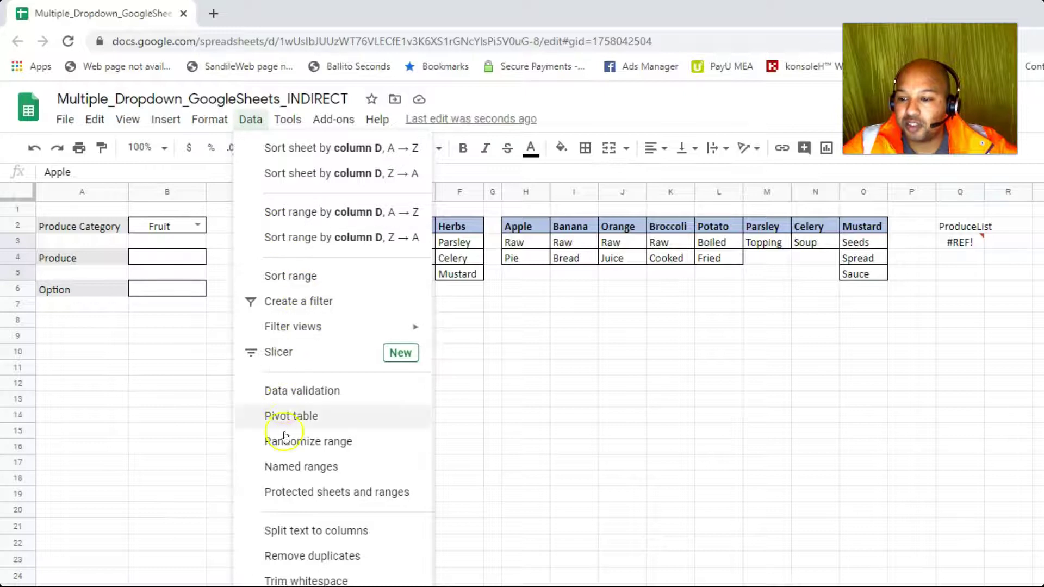
left_click(288, 466)
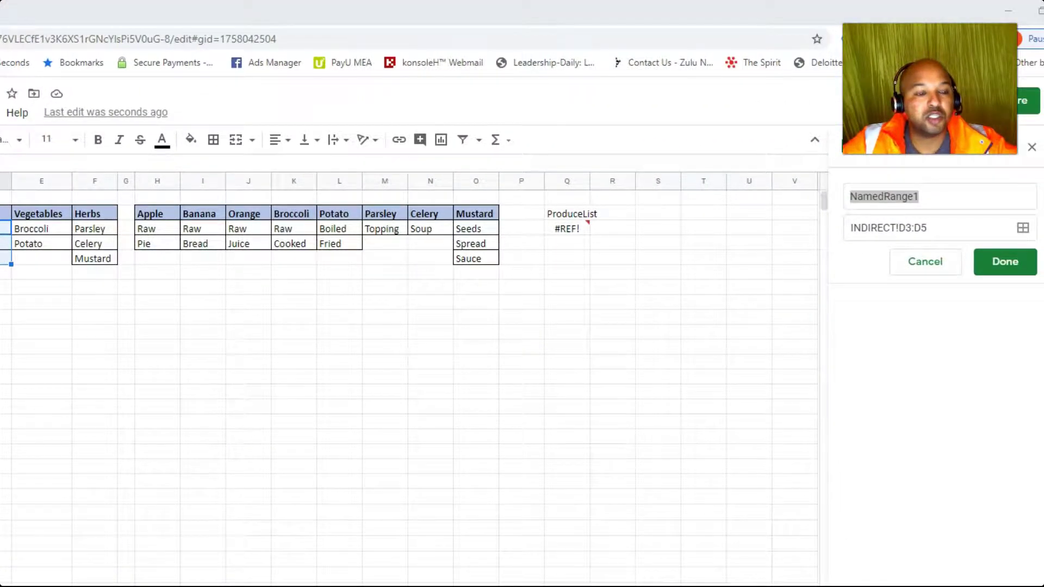
left_click(984, 206)
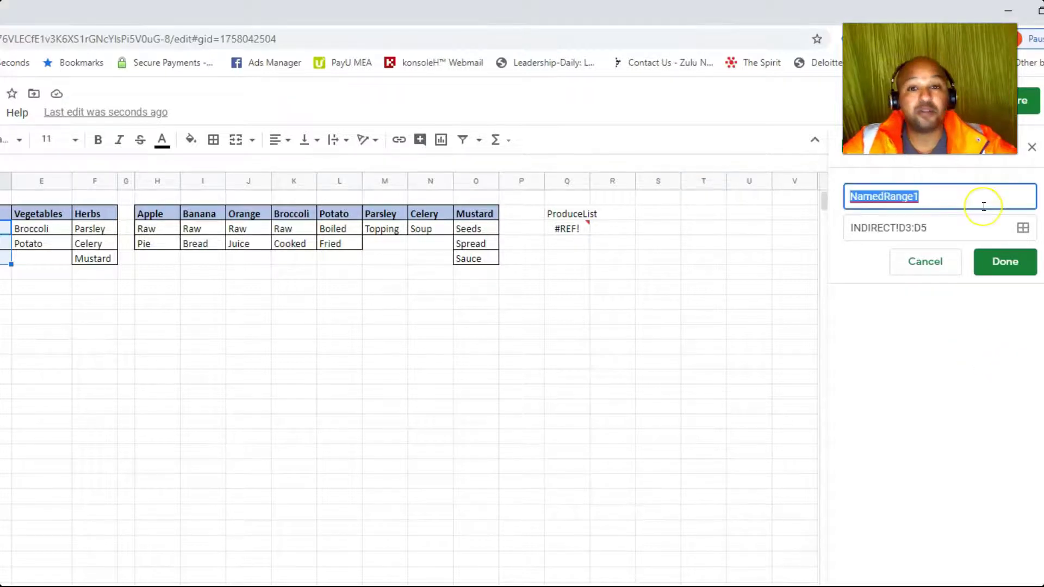
type("Fruit")
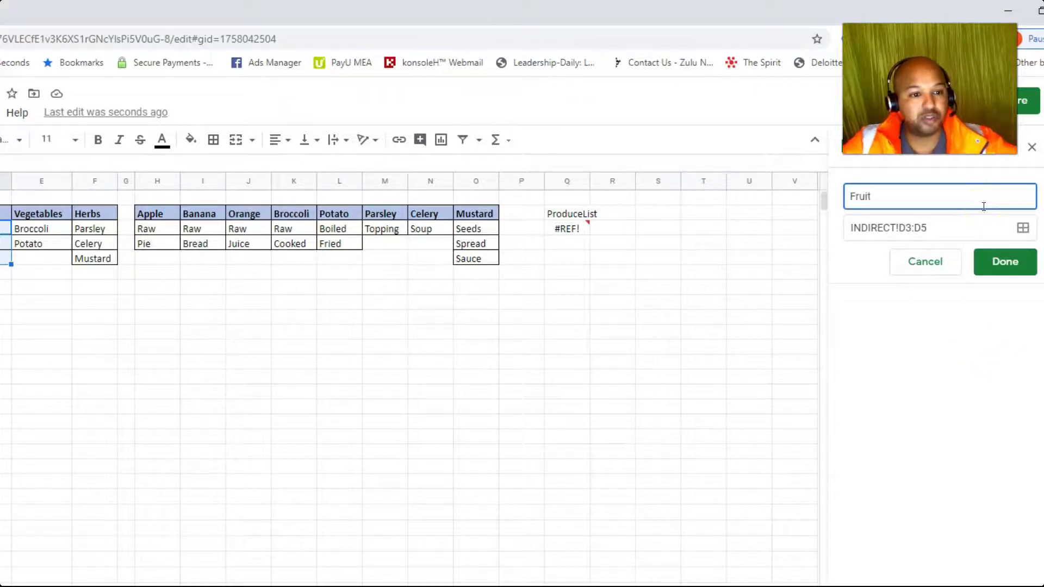
left_click(1008, 263)
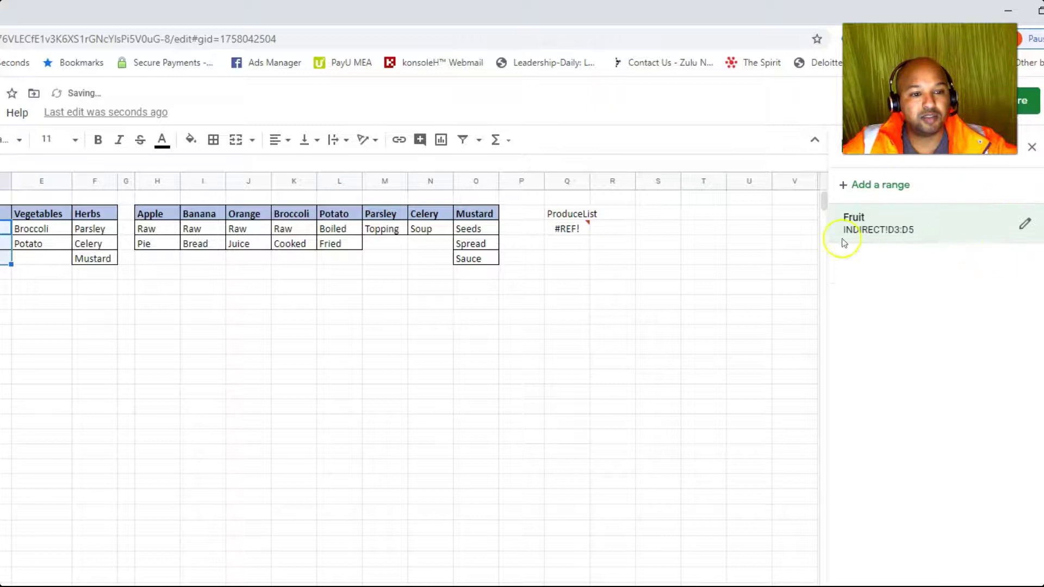
- Add another named range for the vegetable items in cells E3:E4
left_click(54, 229)
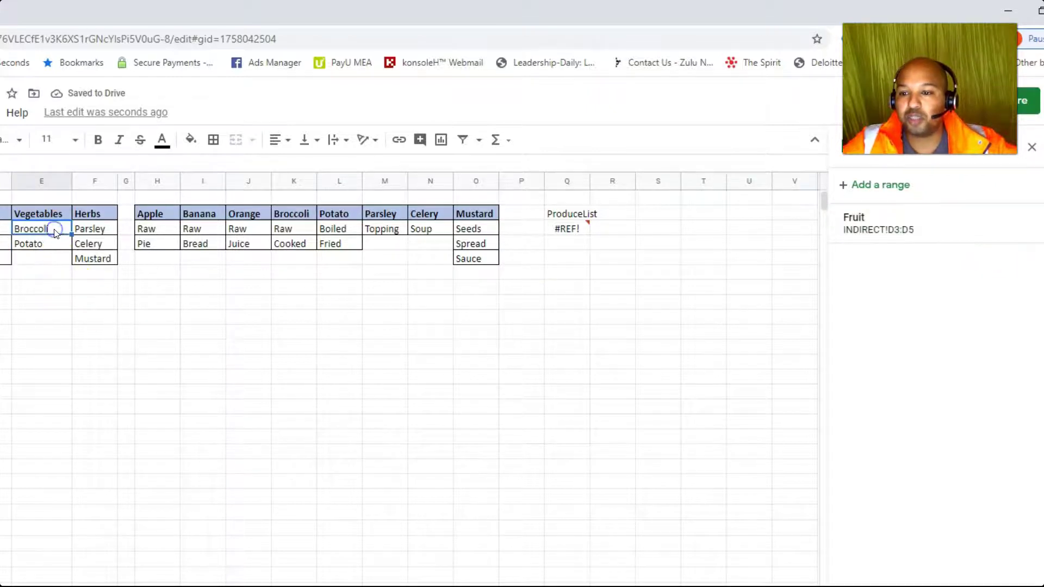
key("shift+Down")
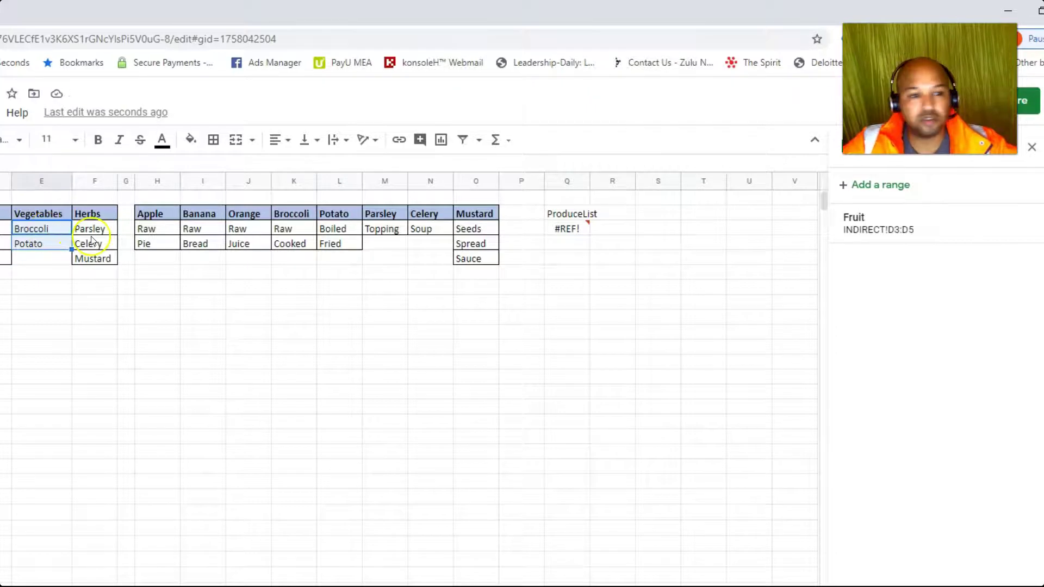
left_click(873, 185)
- Clear cell Q3 and re-enter the formula =indirect(B2) so the list draws on the selected produce category
key("BackSpace")
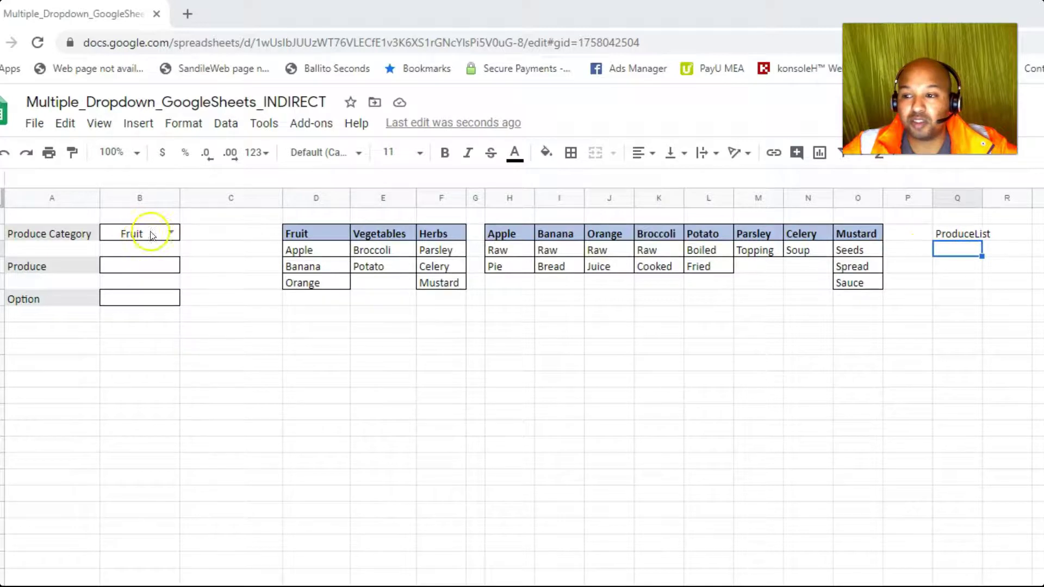
type("=")
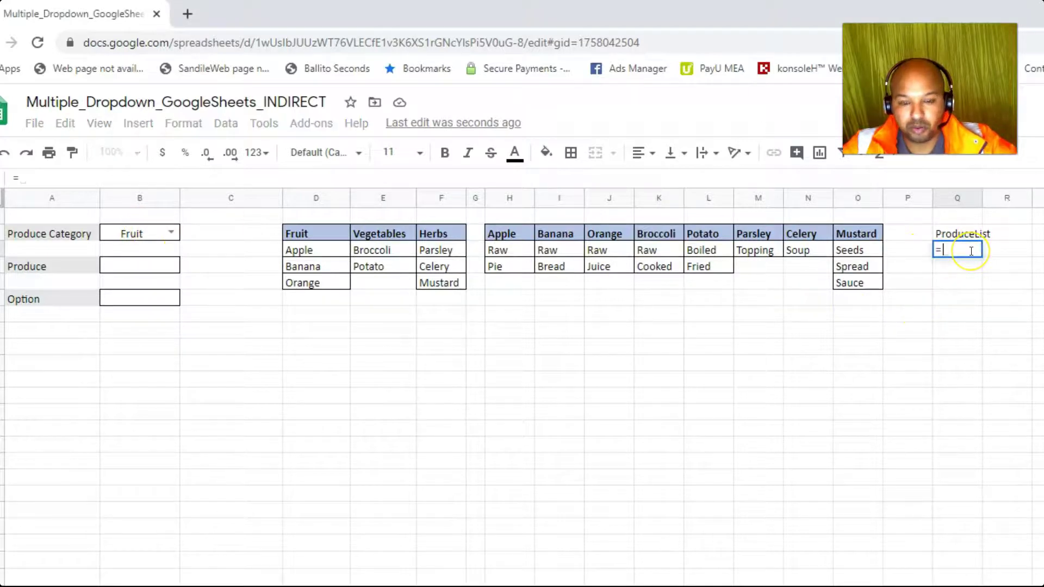
type("indirect(")
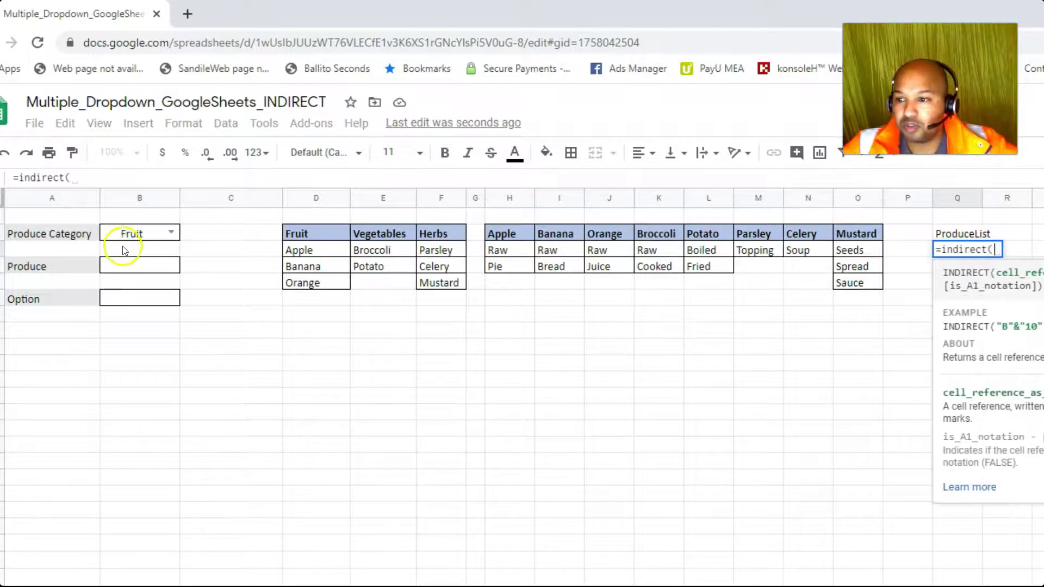
left_click(138, 233)
type(")")
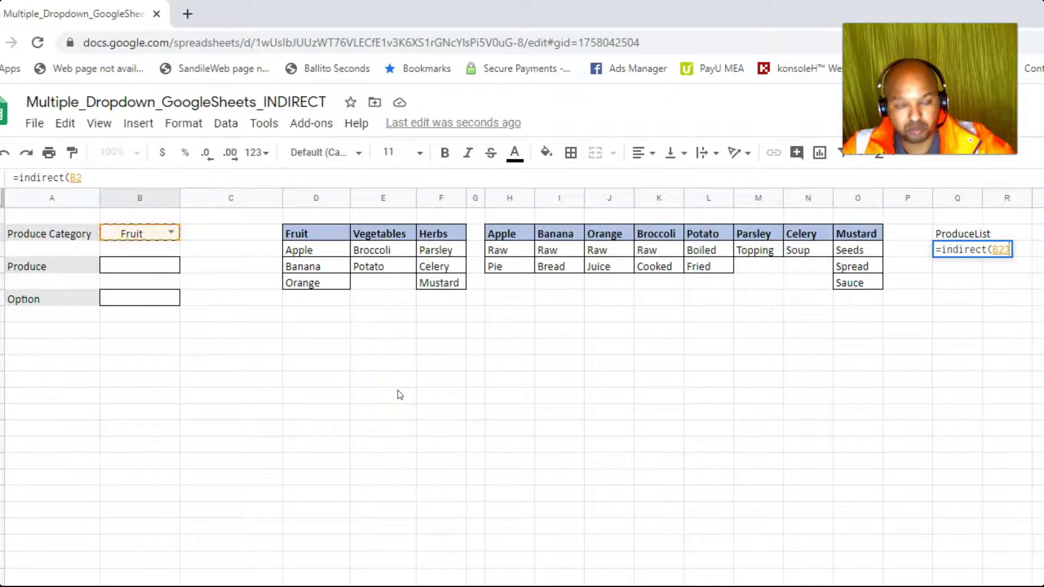
key("Return")
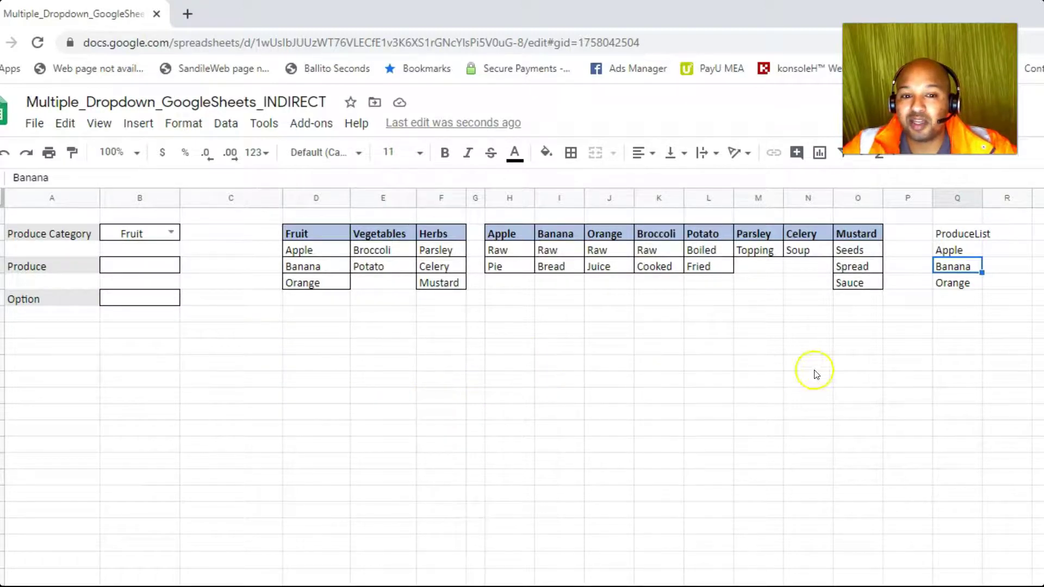
left_click_drag(968, 252, 970, 298)
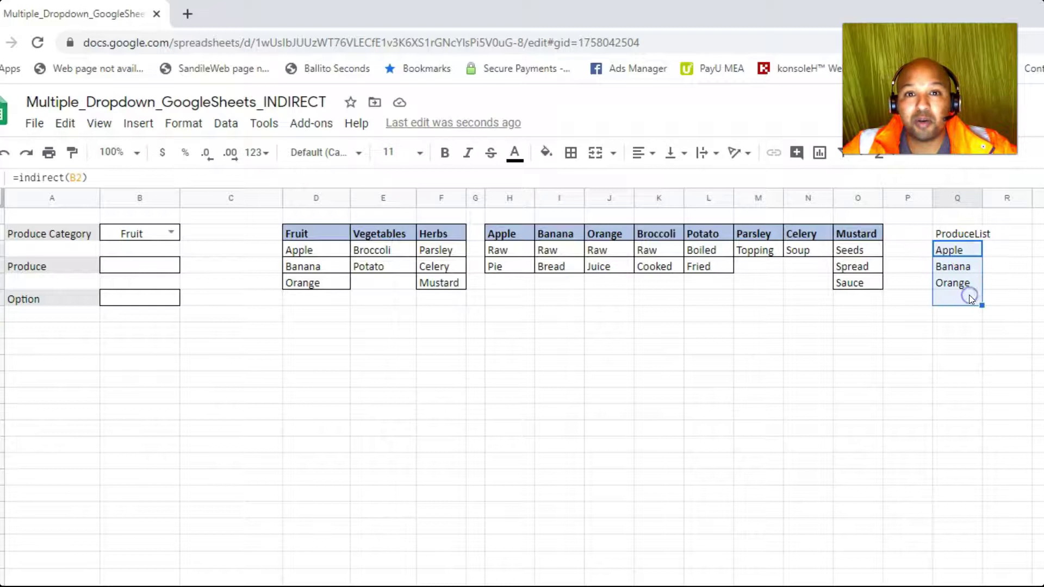
- Change the data validation of Produce cell B4 to a list from range Q3:Q6, and check its dropdown choices
left_click(157, 265)
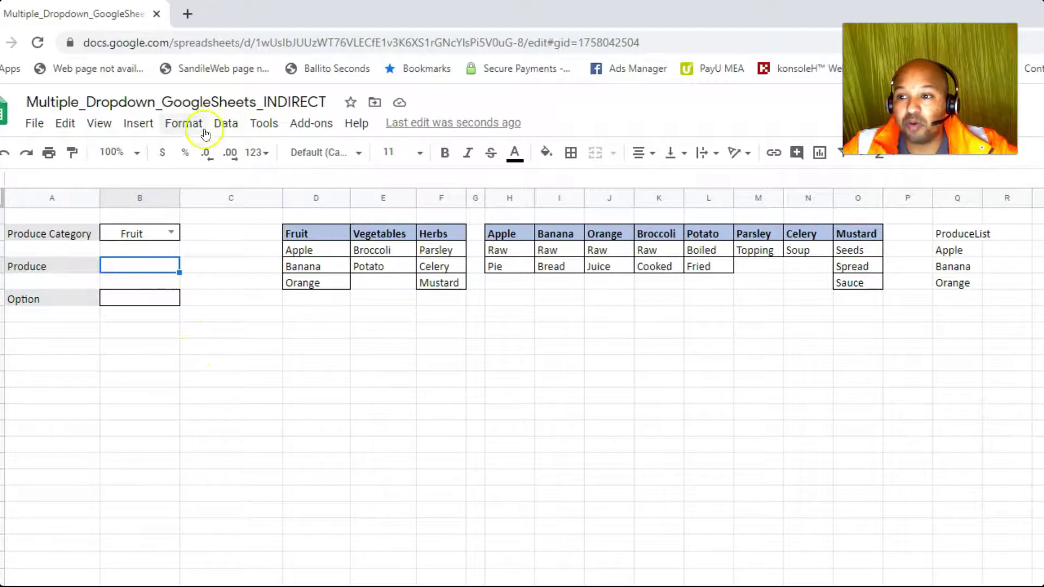
left_click(232, 124)
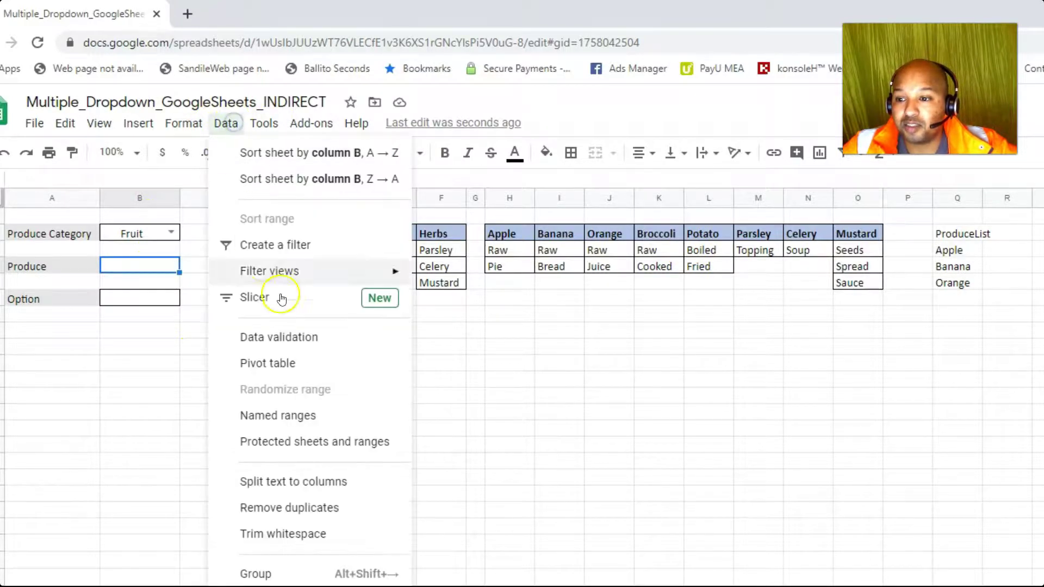
left_click(280, 337)
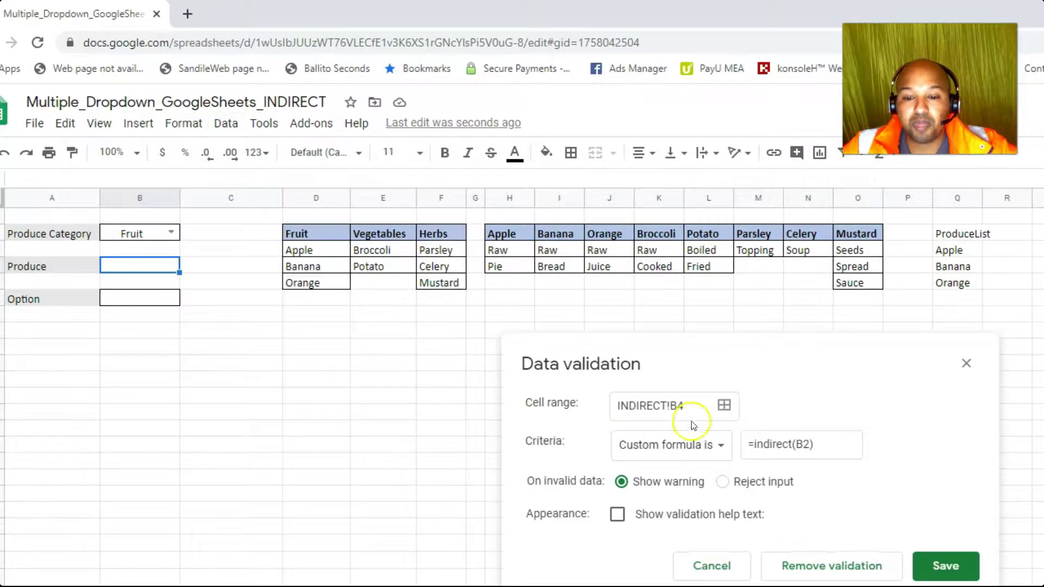
left_click(716, 450)
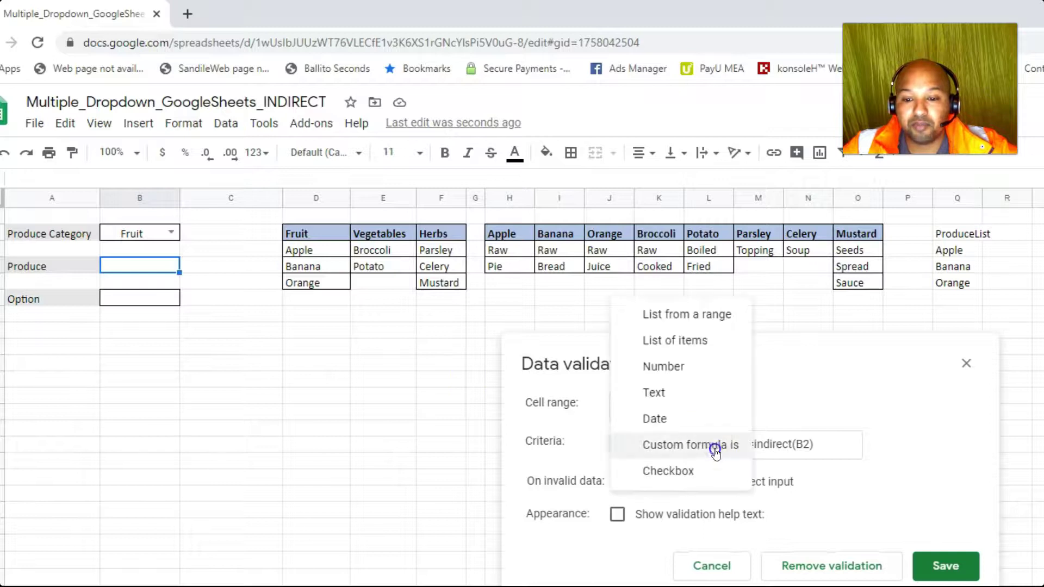
left_click(677, 314)
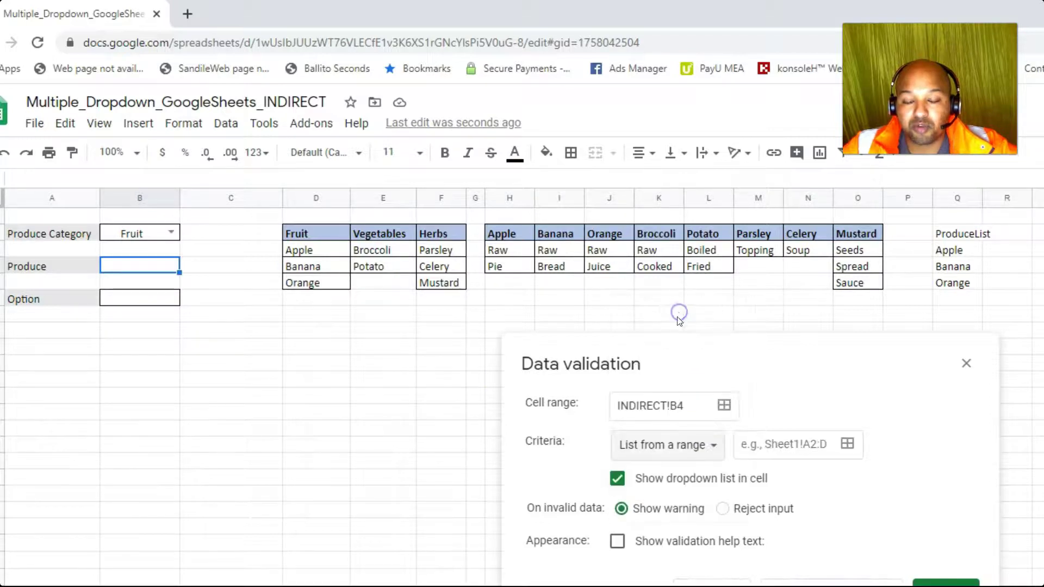
left_click(847, 445)
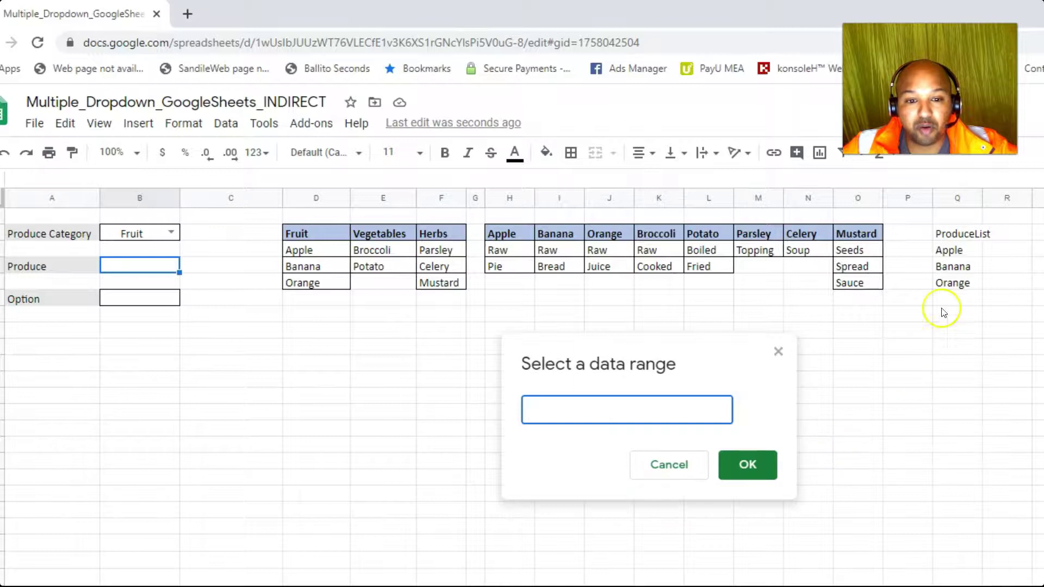
left_click(959, 251)
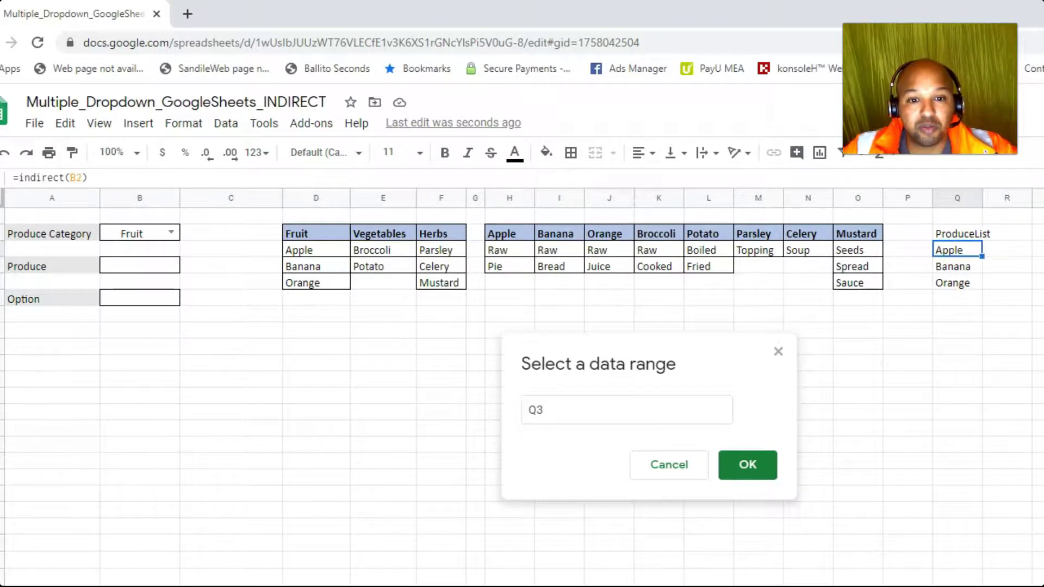
left_click_drag(959, 251, 958, 333)
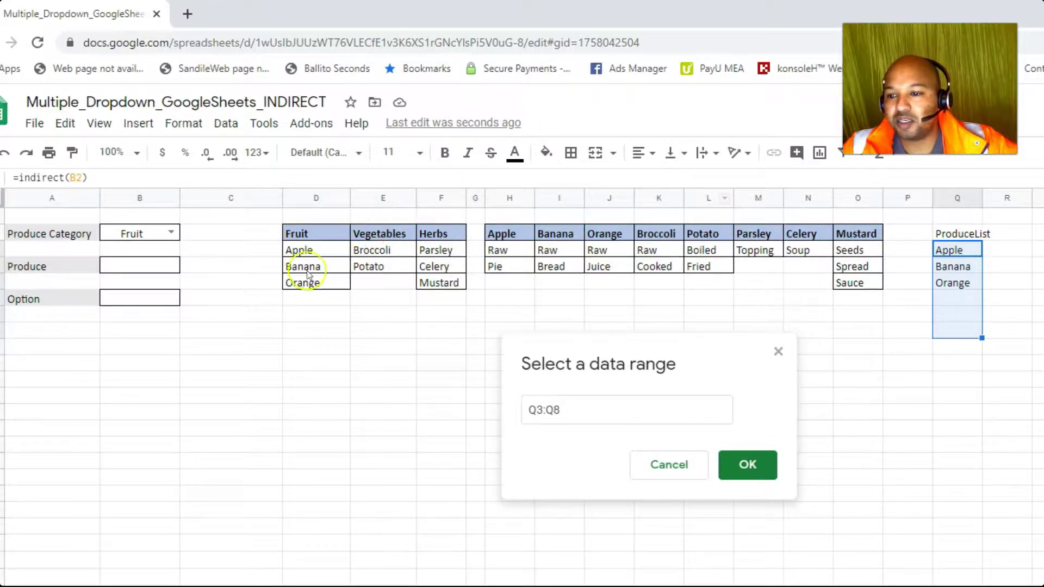
key("shift+Up")
key("shift+Up")
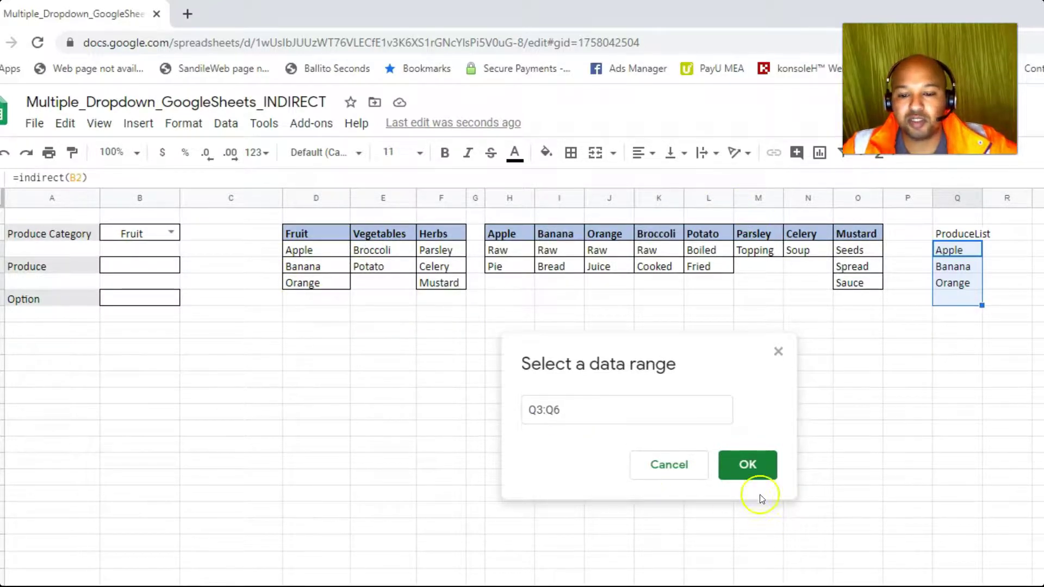
left_click(750, 468)
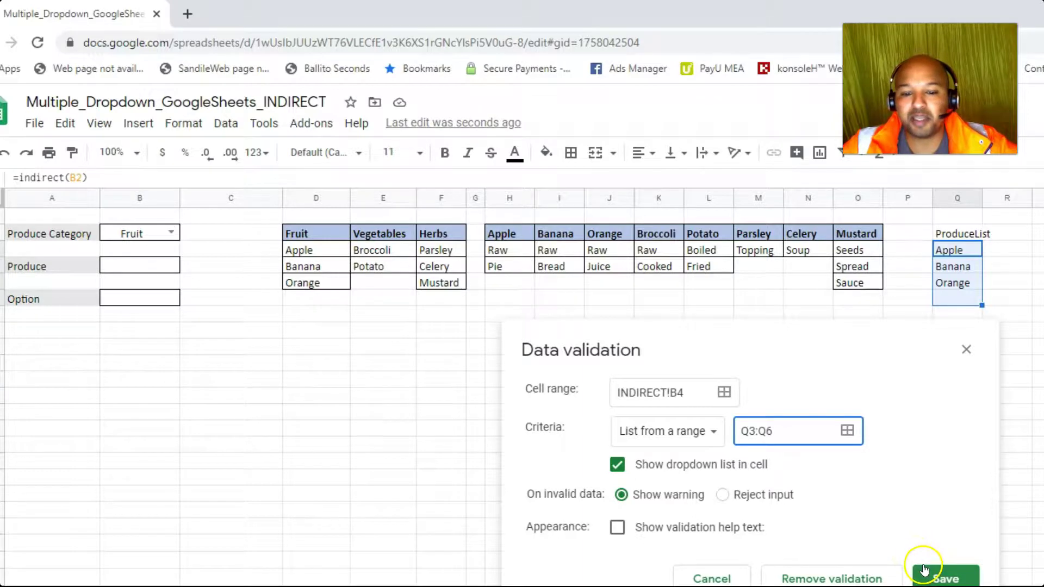
left_click(958, 581)
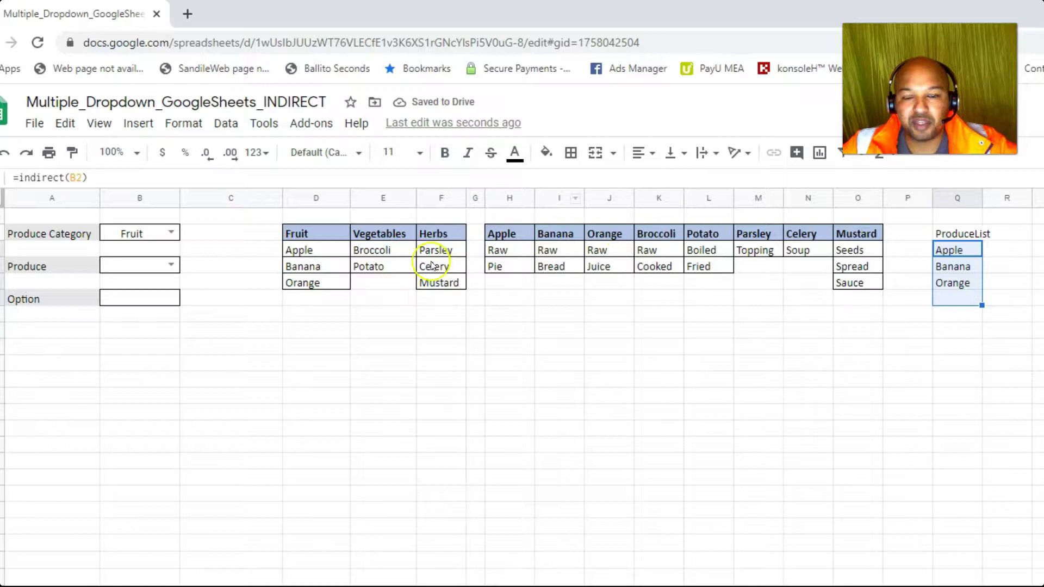
left_click(171, 265)
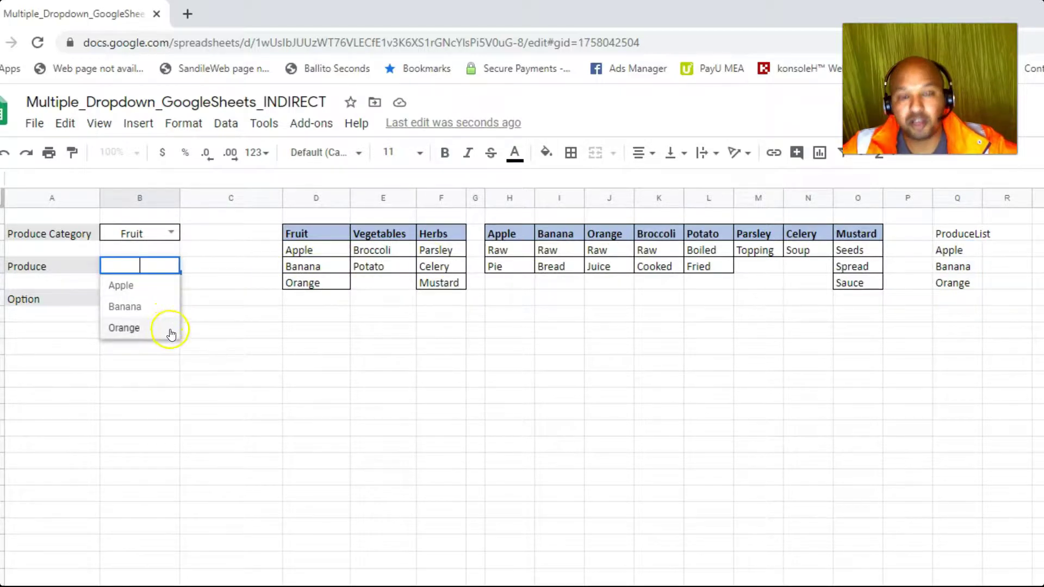
- Set the Produce Category in B2 to Vegetables, and check the helper list in column Q and the Produce dropdown choices
left_click(318, 376)
left_click(170, 235)
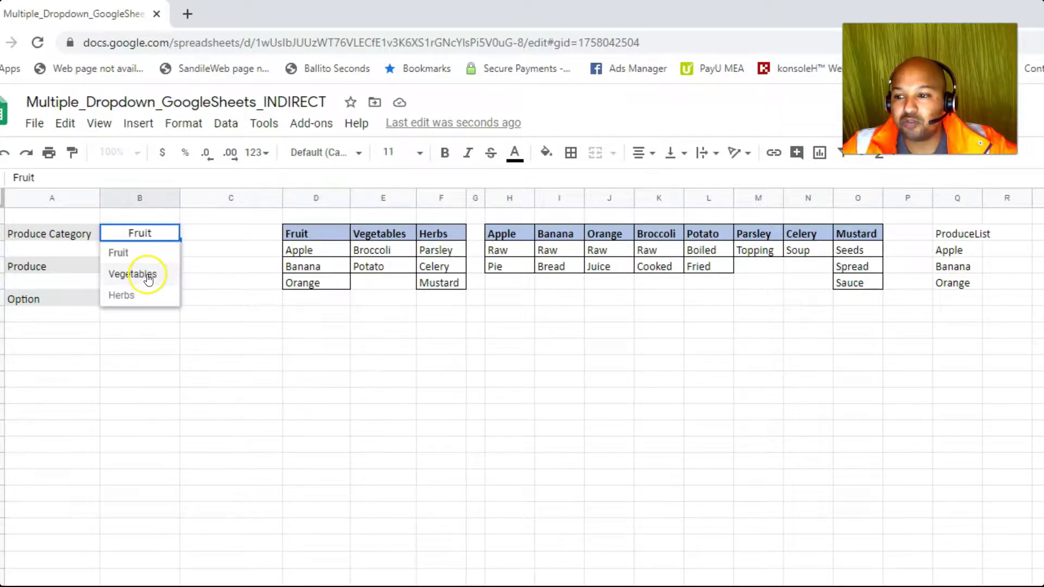
left_click(146, 275)
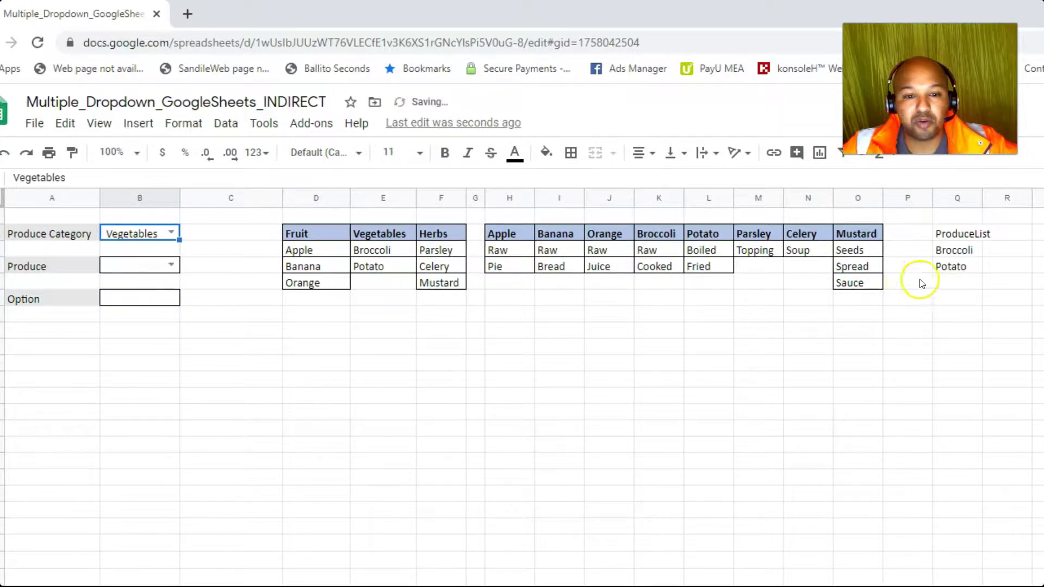
left_click(958, 251)
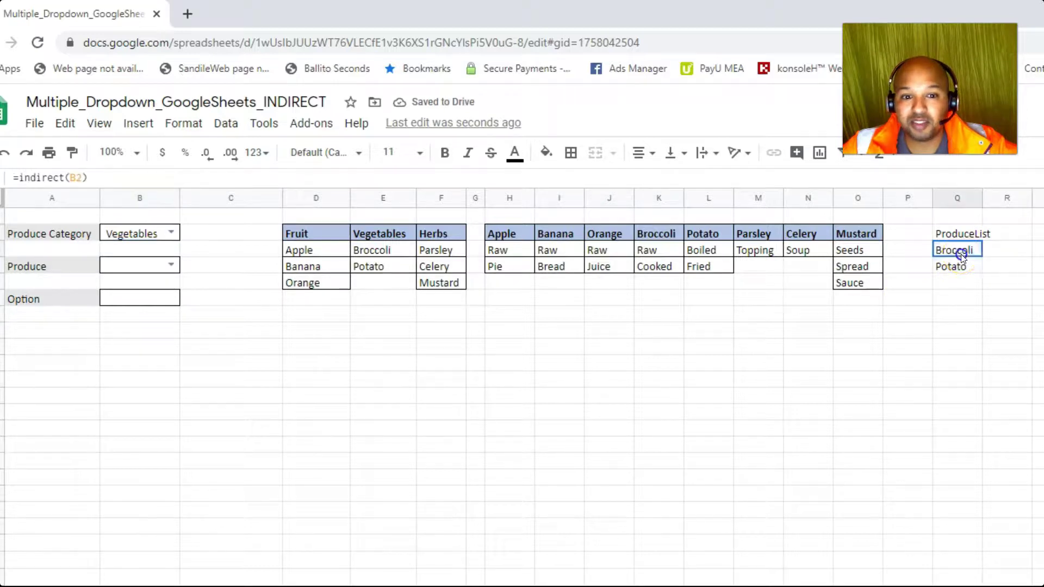
left_click(140, 265)
left_click(170, 265)
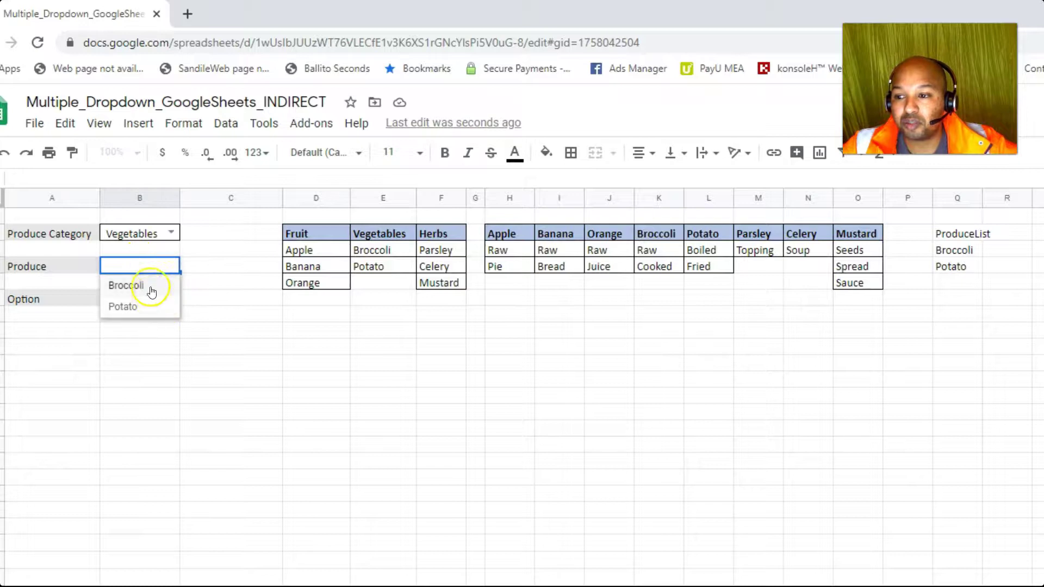
left_click(256, 329)
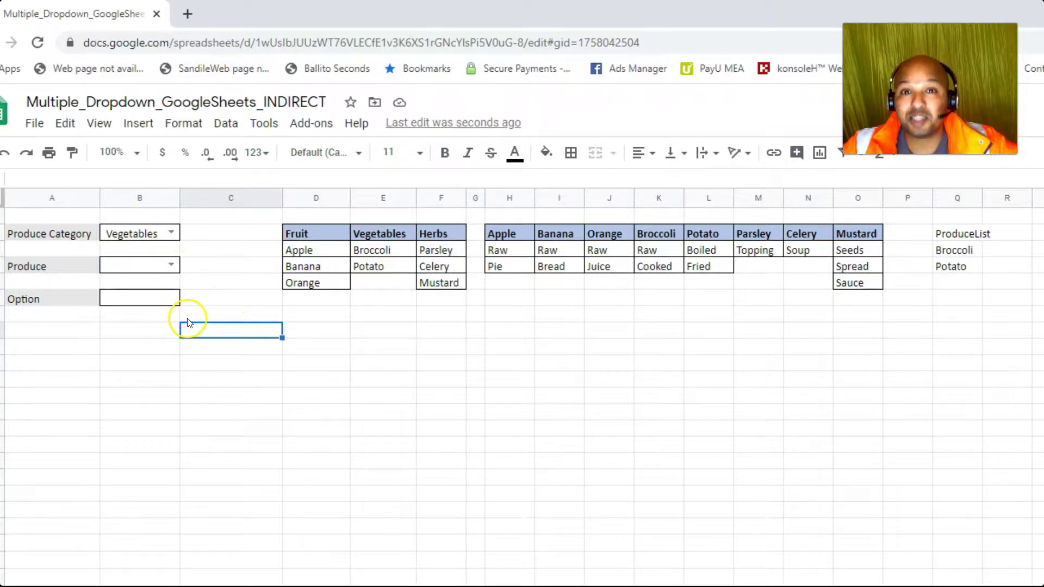
- Add the heading OptionList in cell R2, beside the ProduceList heading
left_click(869, 268)
left_click_drag(522, 251, 849, 292)
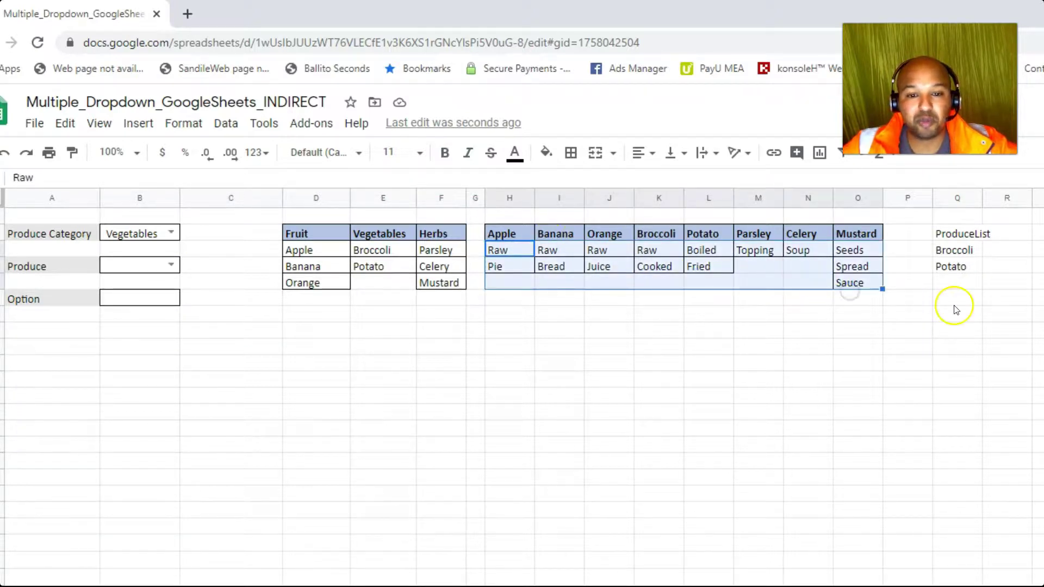
left_click(1006, 234)
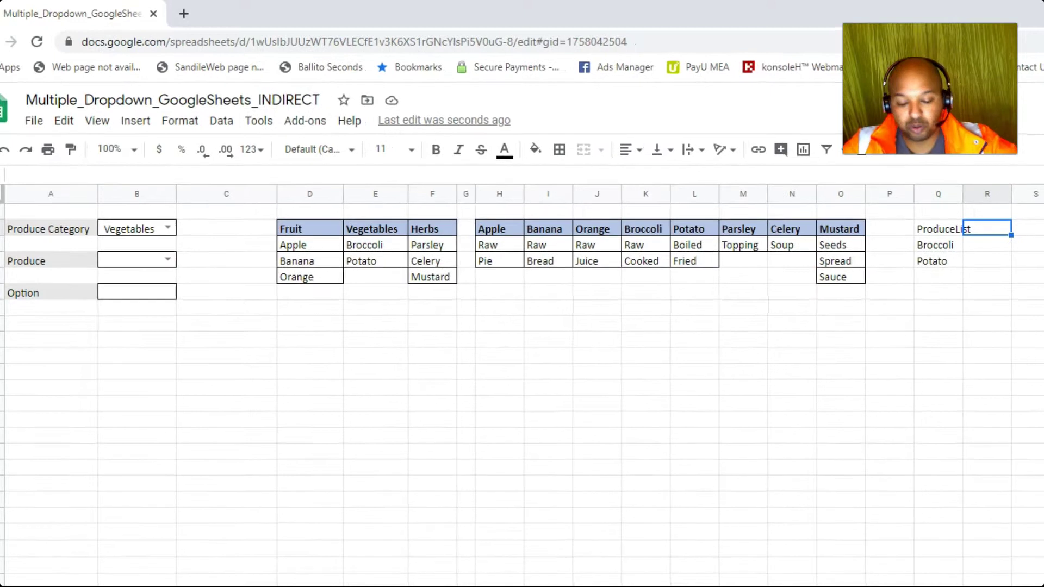
type("Opti")
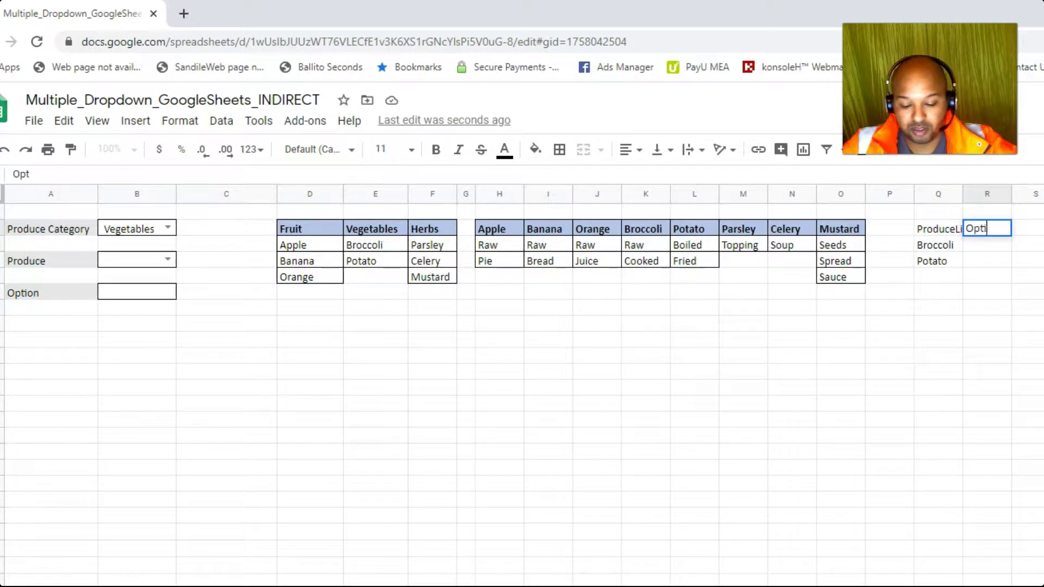
type("onList")
key("Return")
- Enter the formula =indirect(B4) in cell R3 so the option list draws on the selected produce
type("=in")
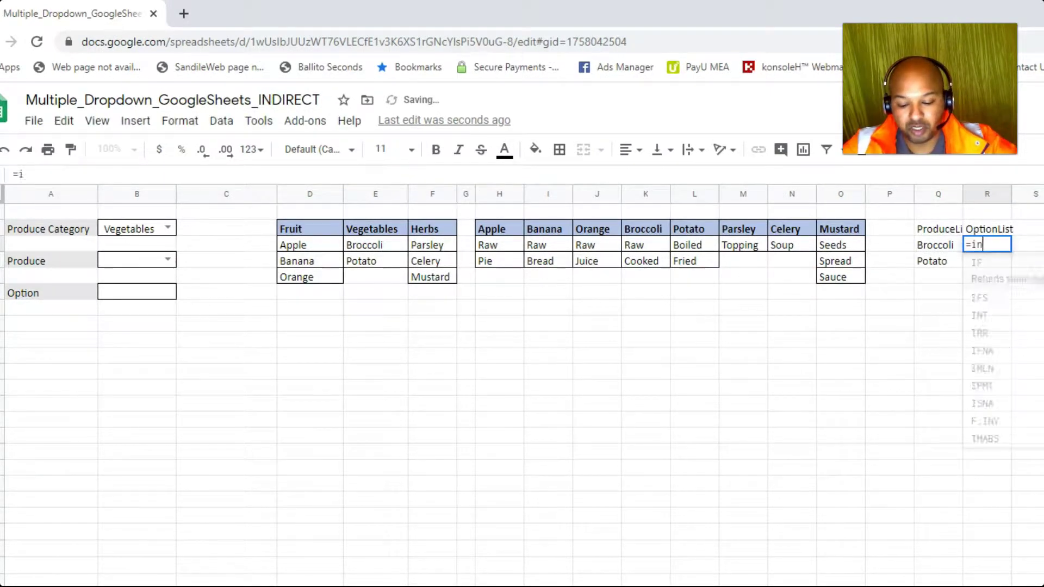
type("direct(")
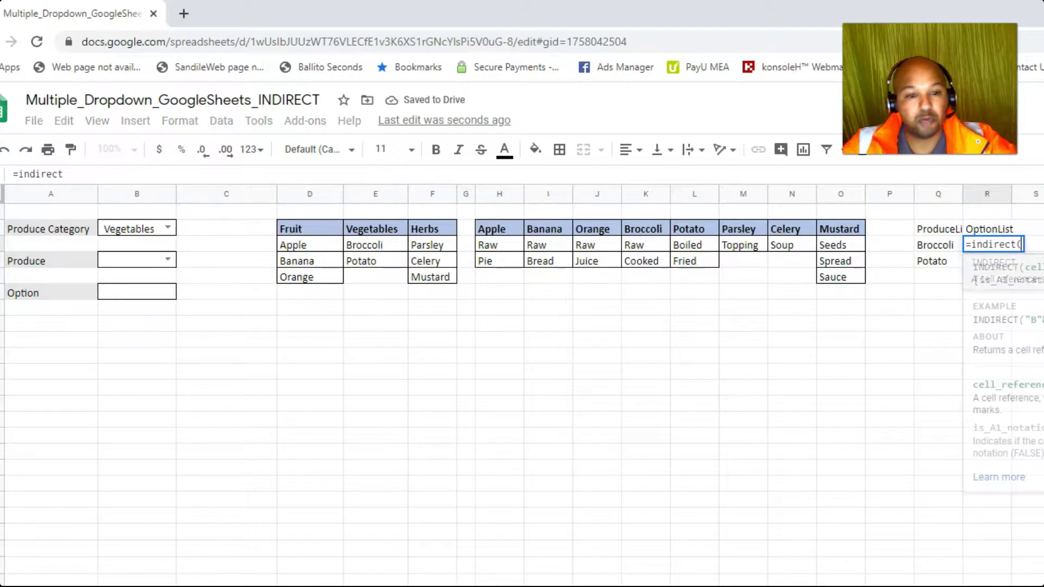
left_click(133, 261)
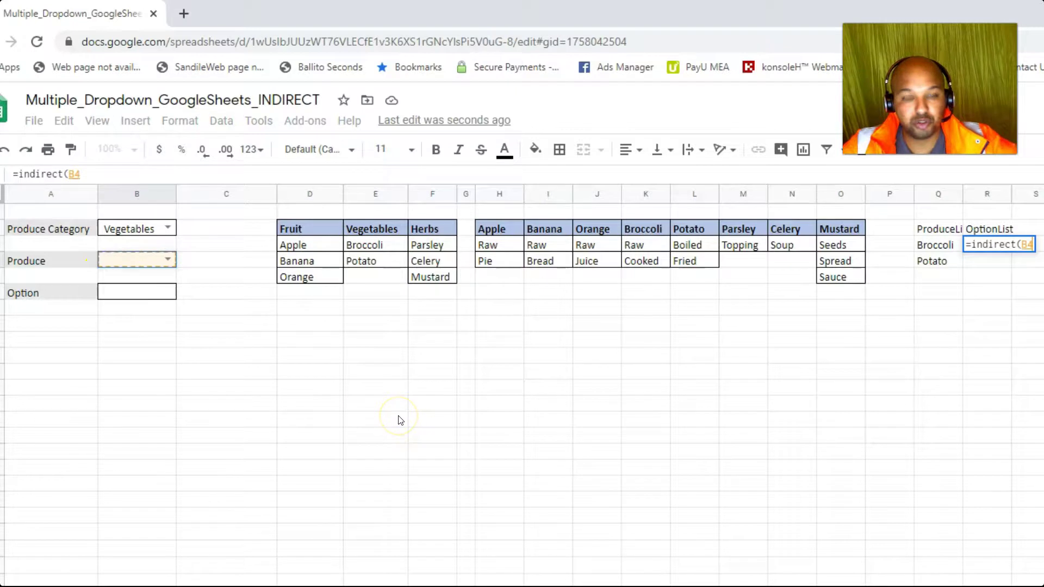
key("Return")
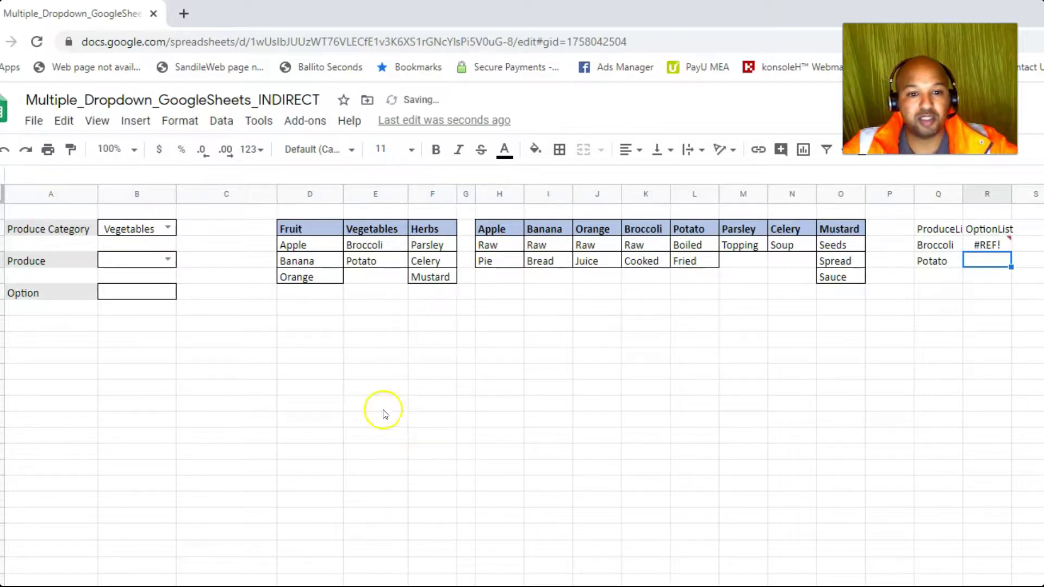
- Choose Broccoli as the Produce in B4, and compare the option list with the items under the Broccoli heading
left_click(168, 260)
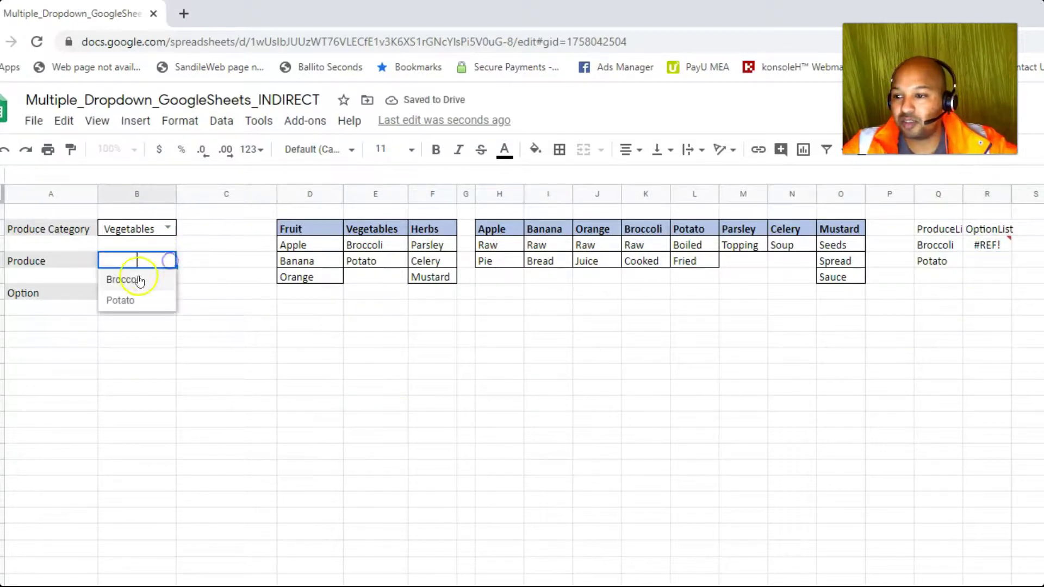
left_click(140, 280)
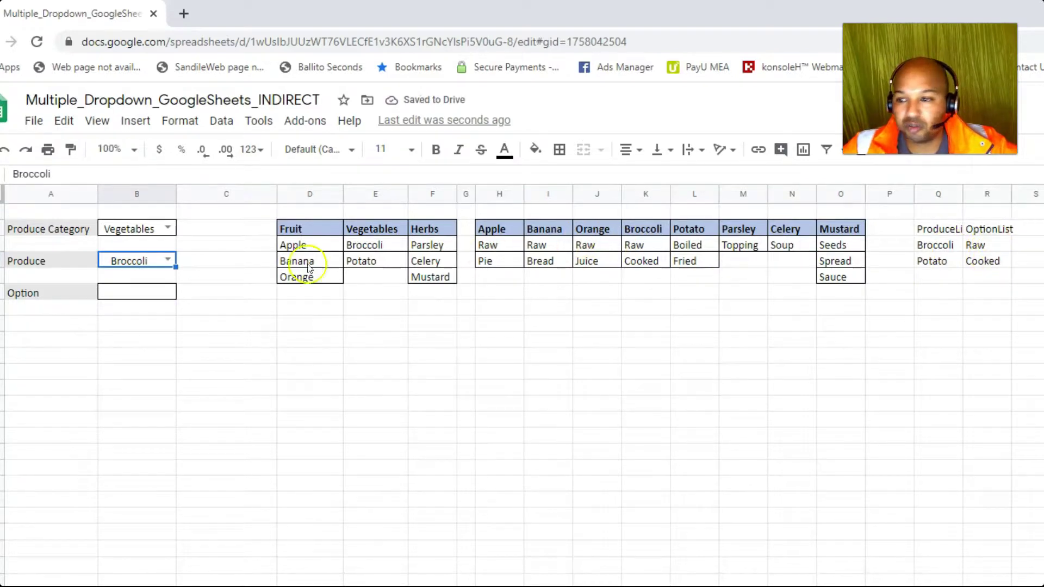
left_click_drag(634, 246, 648, 261)
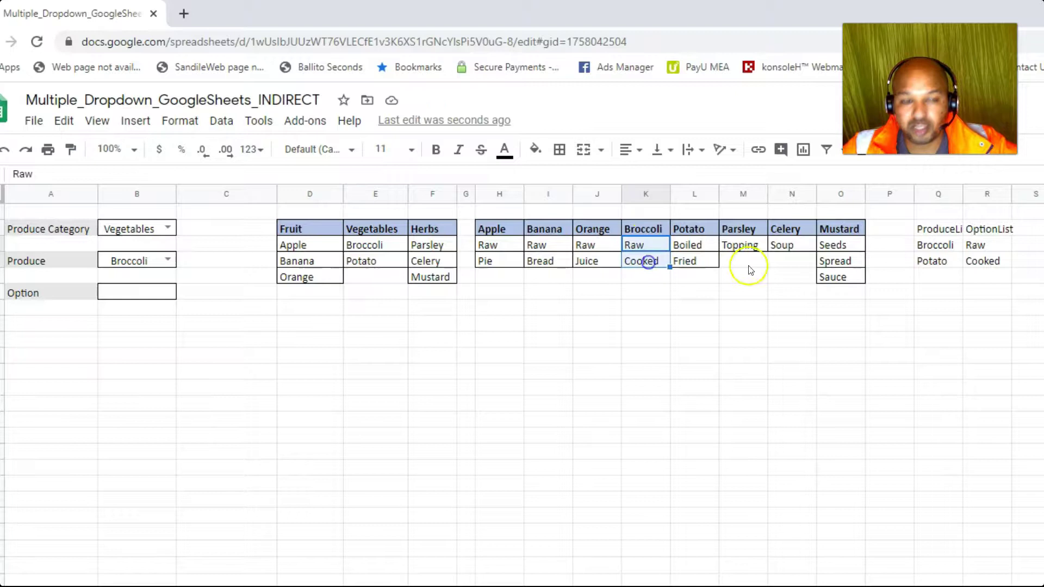
- Add data validation to Option cell B6 as a list from range R3:R6, and choose Raw from its dropdown
left_click(139, 293)
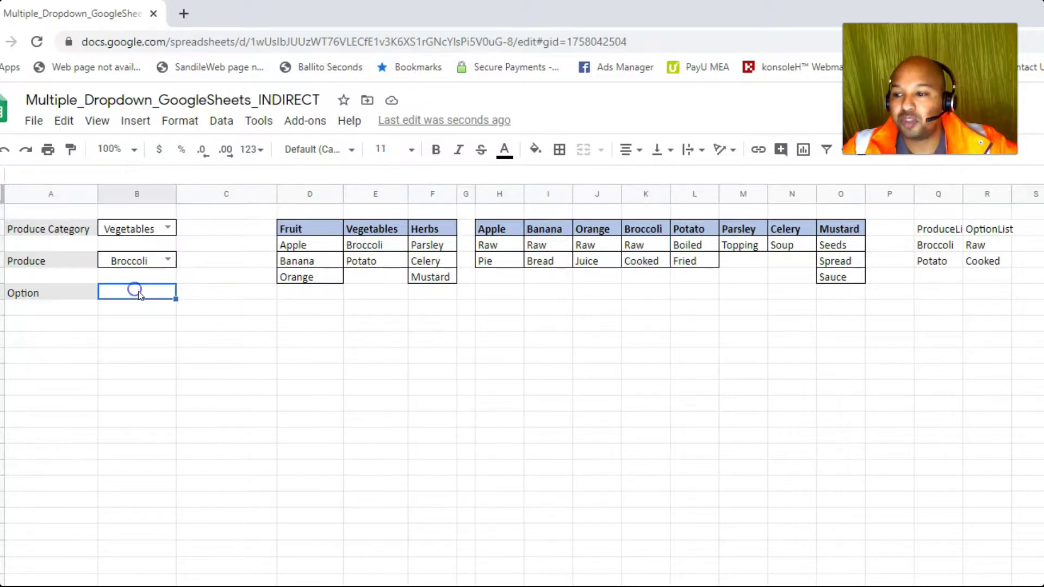
left_click(220, 121)
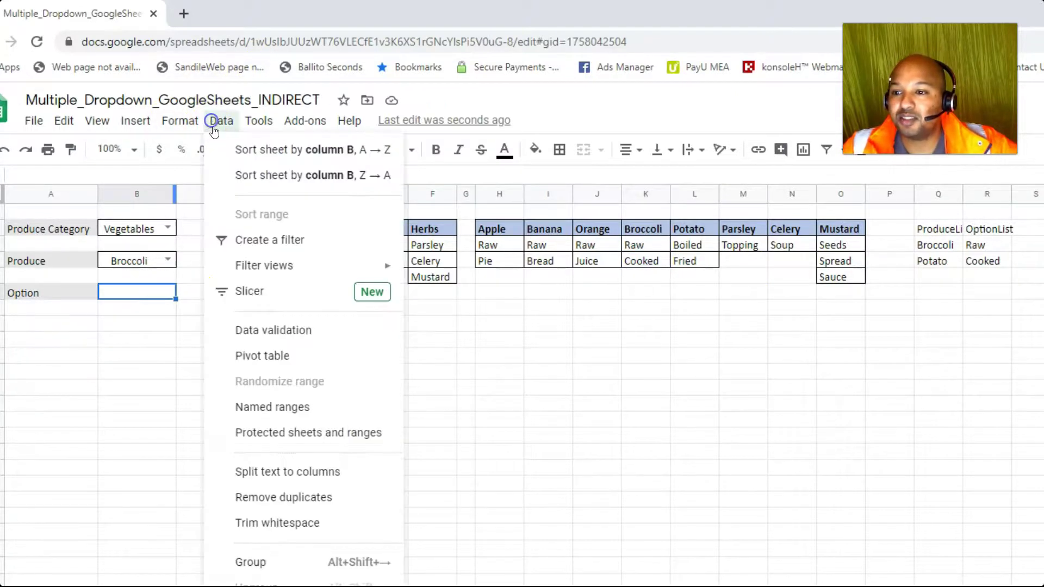
left_click(275, 330)
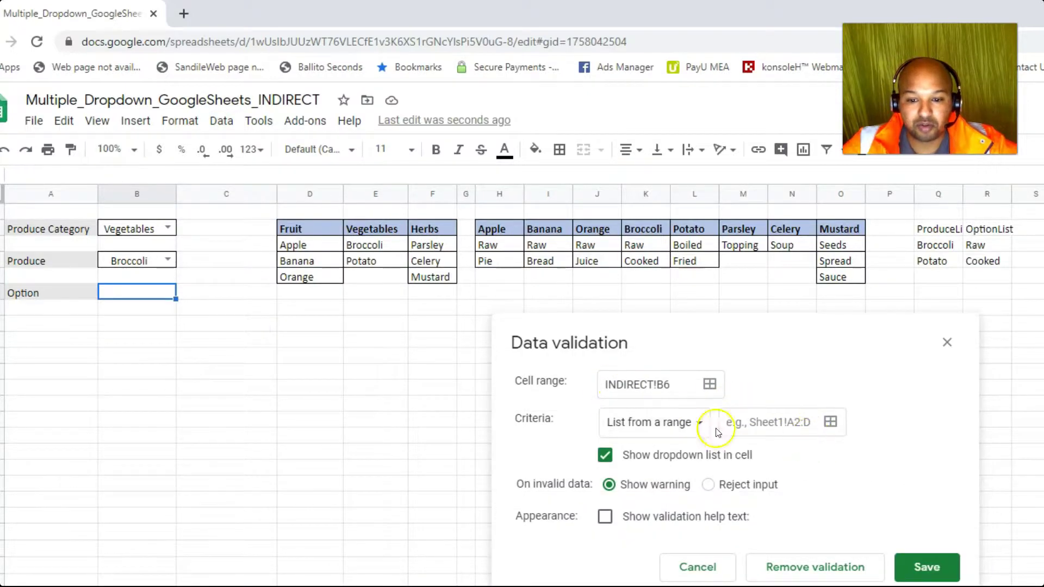
left_click(837, 433)
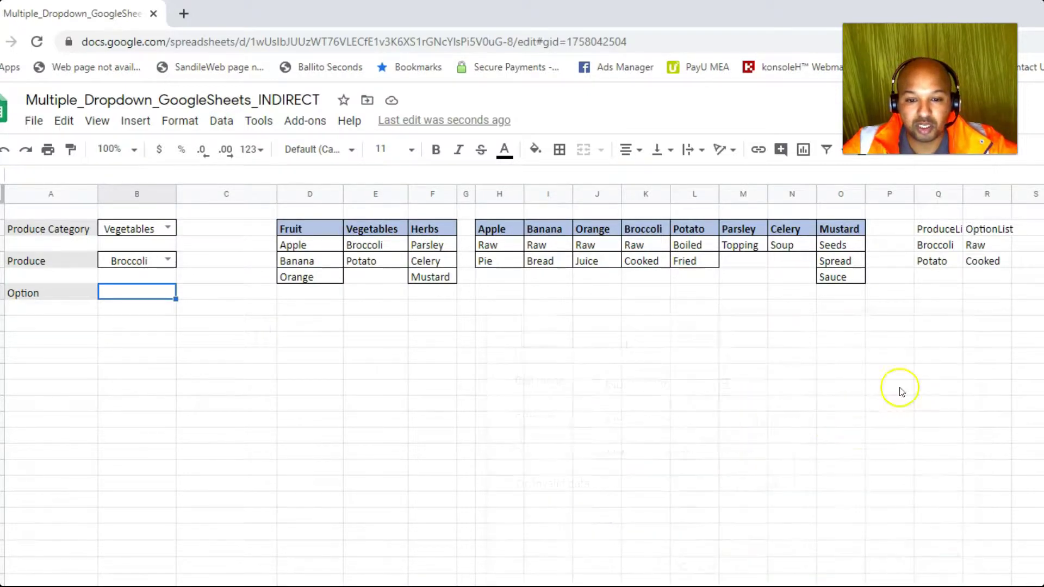
left_click(979, 245)
left_click_drag(987, 261, 987, 292)
left_click(728, 442)
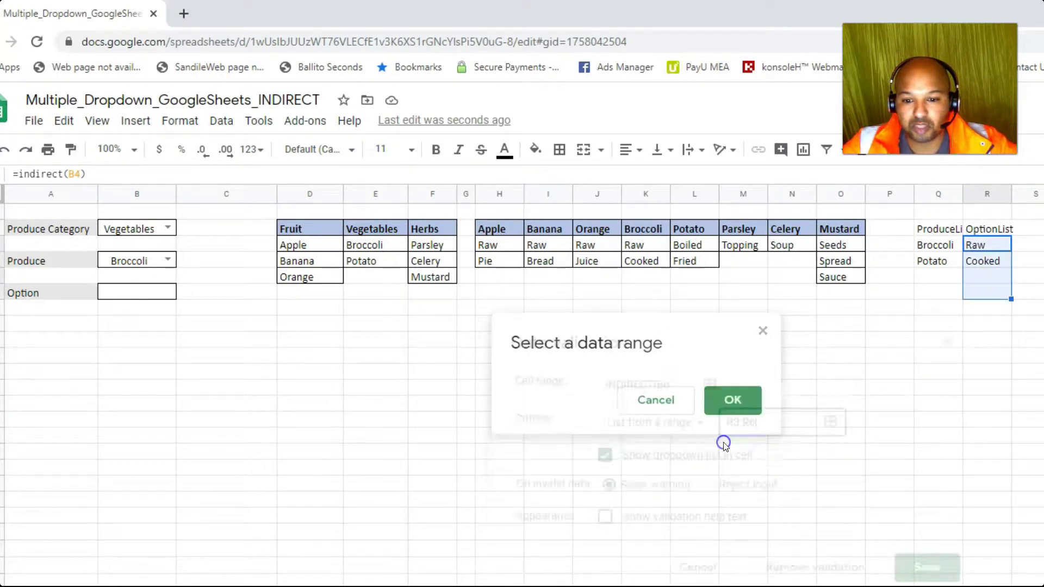
left_click(926, 568)
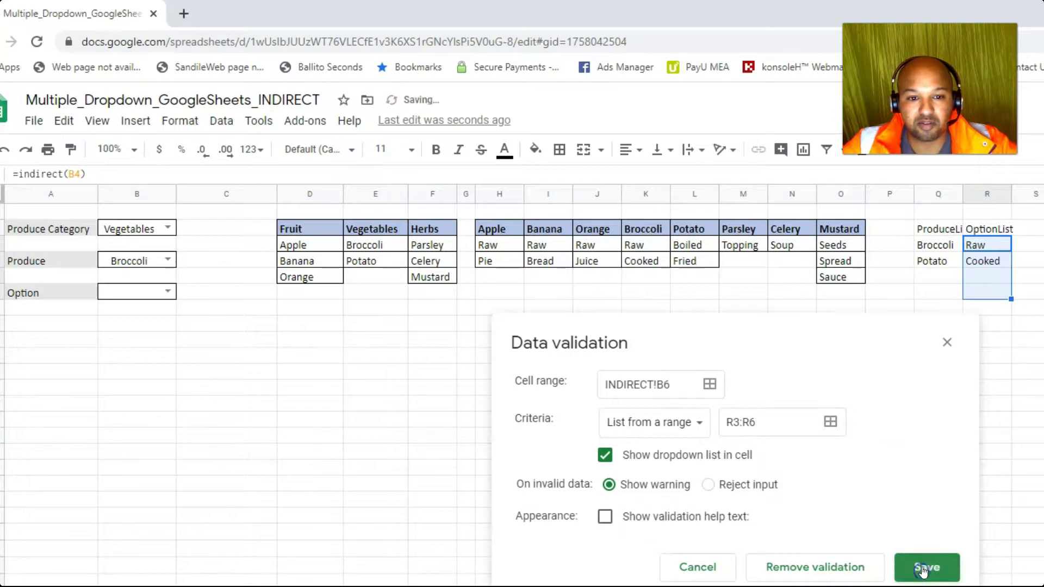
left_click(170, 293)
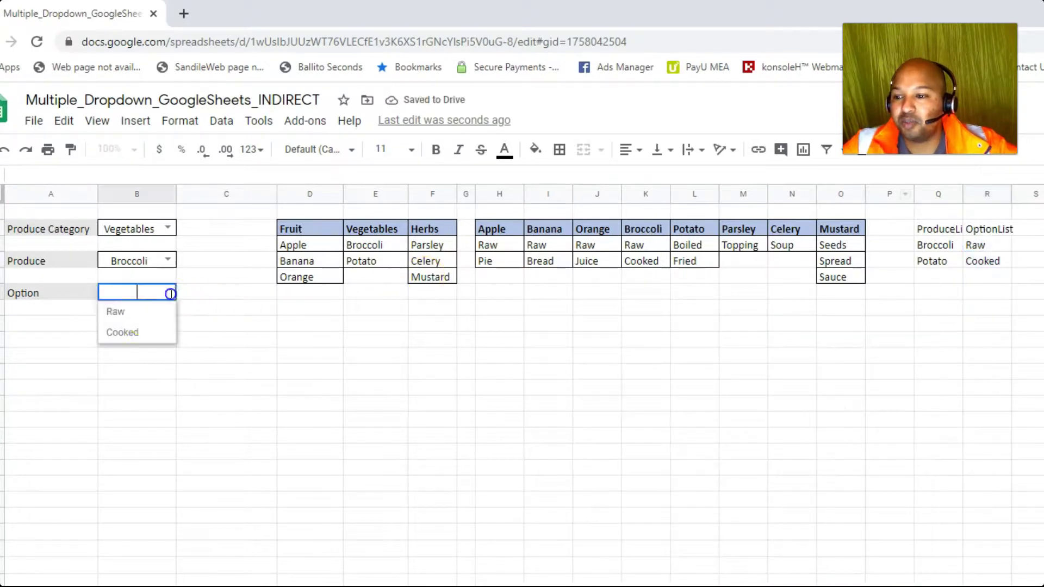
left_click(136, 315)
- Test the linked dropdowns by changing the selections to Herbs for Produce Category, Mustard for Produce and Spread for Option
left_click(163, 223)
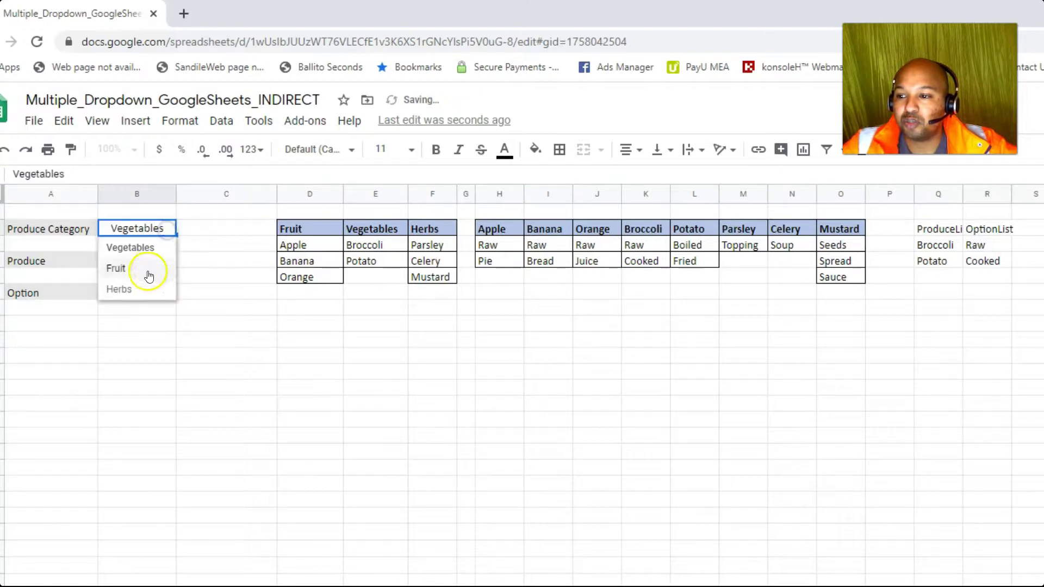
left_click(140, 352)
mouse_move(170, 259)
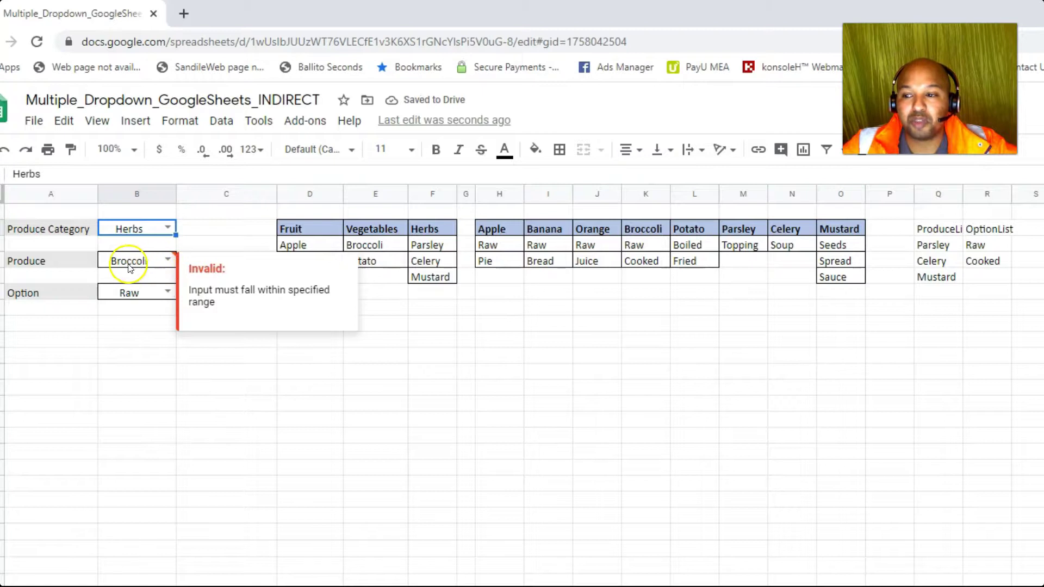
left_click(166, 259)
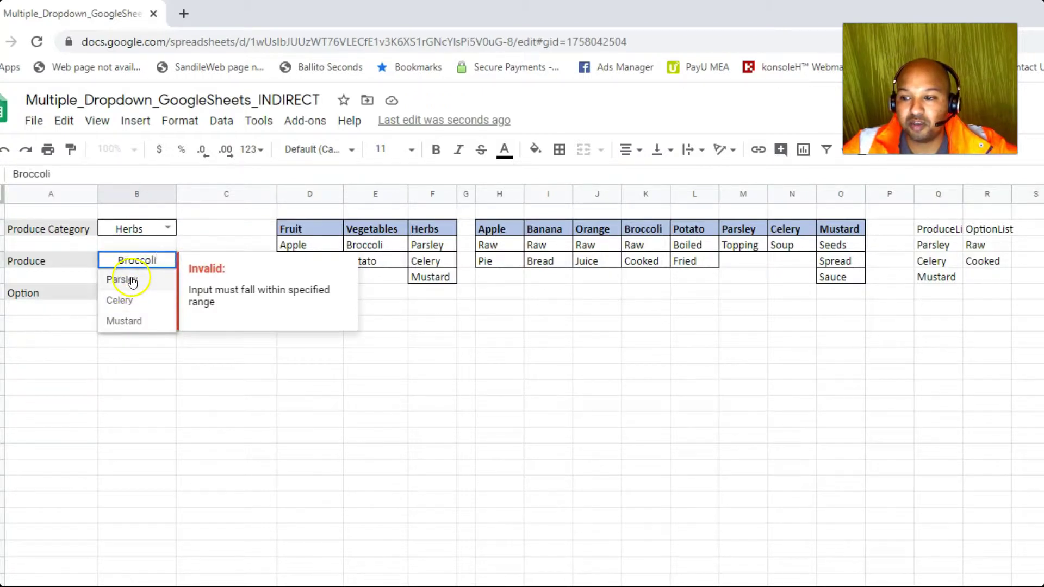
left_click(139, 320)
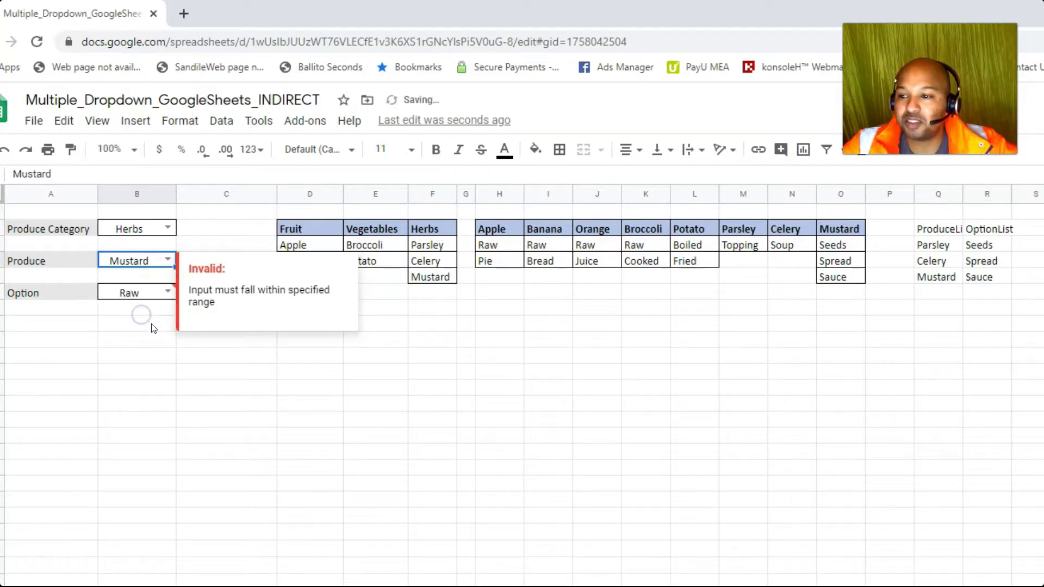
left_click(169, 290)
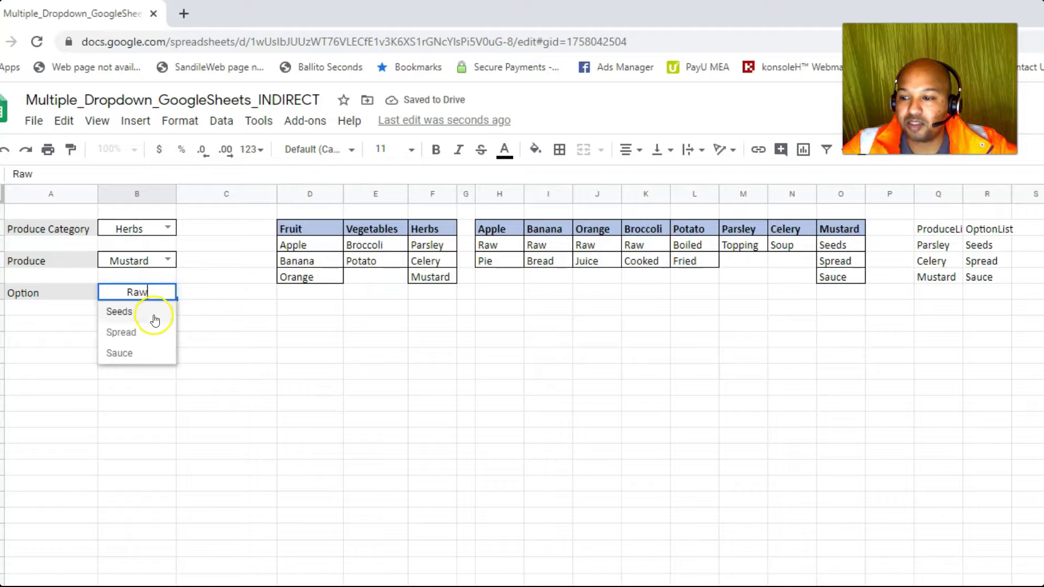
left_click(153, 337)
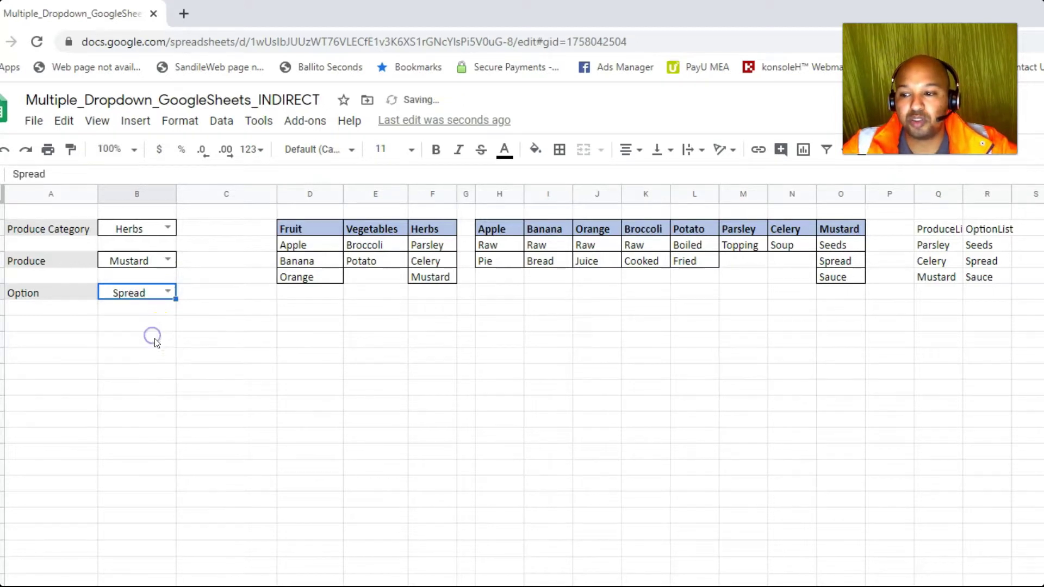
left_click(191, 323)
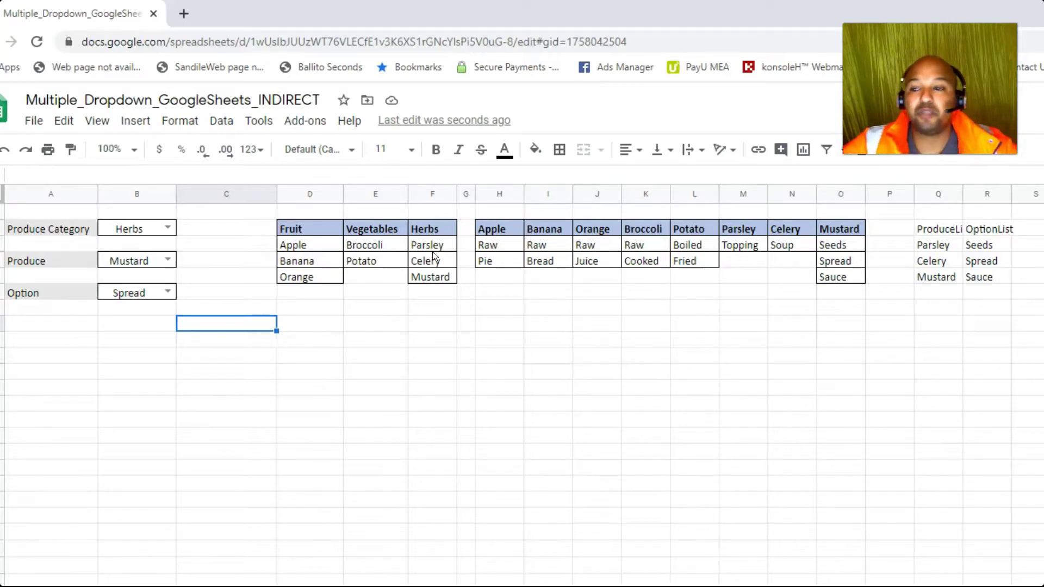
- Review the INDIRECT formulas in Q3 and R3 and the cells covered by the ProduceList and OptionList helper lists
left_click(935, 244)
left_click(997, 252)
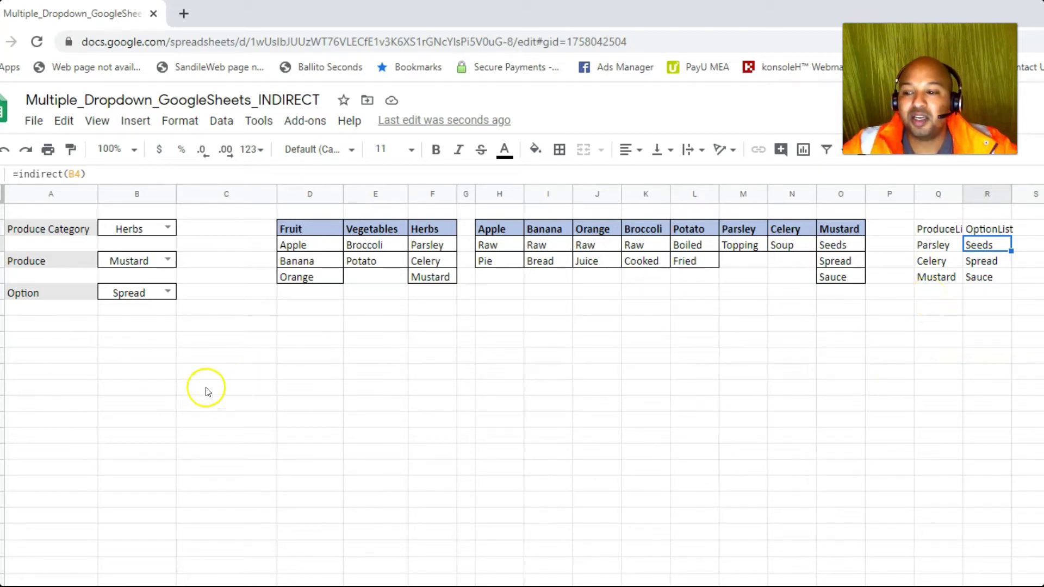
left_click_drag(54, 346, 254, 351)
left_click_drag(86, 356, 89, 536)
left_click_drag(144, 359, 165, 517)
left_click_drag(226, 357, 244, 514)
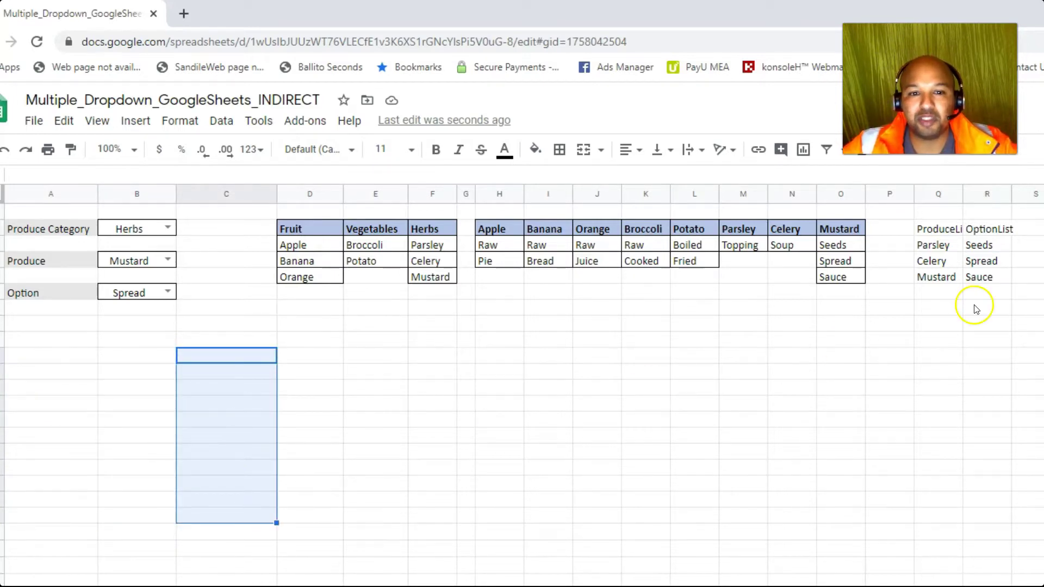
left_click_drag(933, 229, 936, 276)
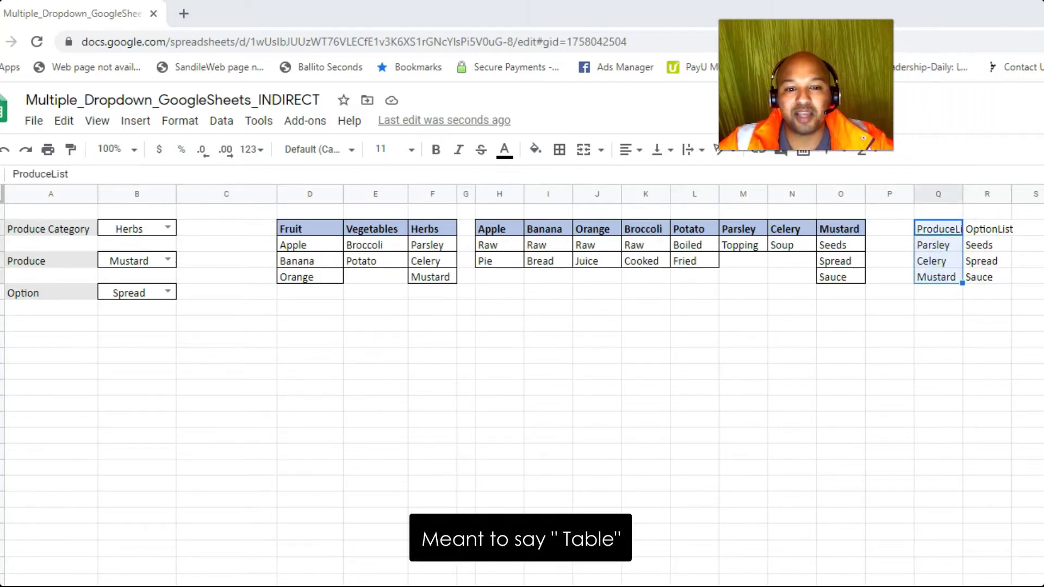
left_click_drag(982, 229, 979, 278)
left_click_drag(933, 229, 945, 276)
left_click_drag(81, 387, 128, 579)
left_click(226, 387)
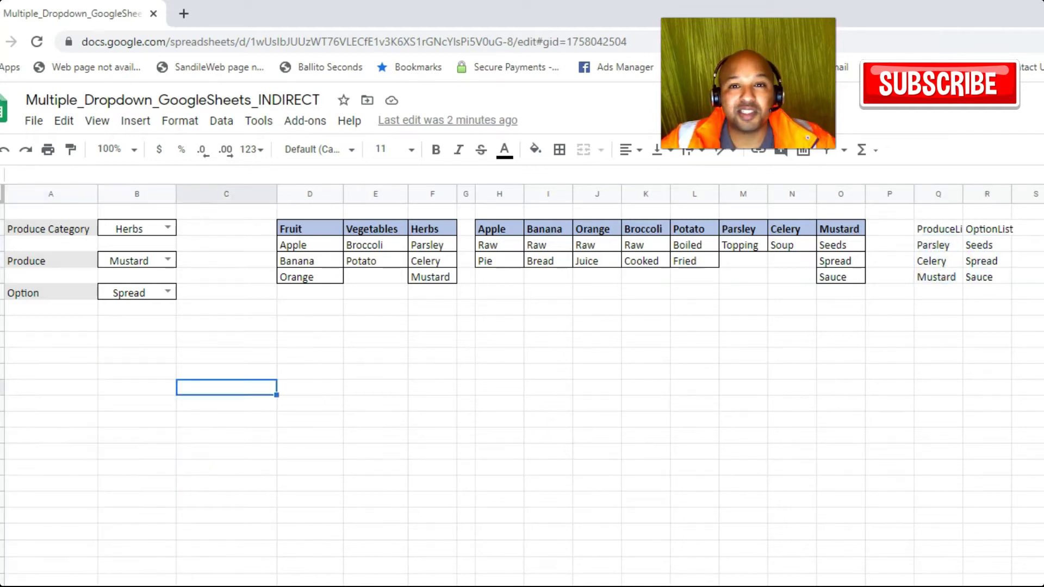